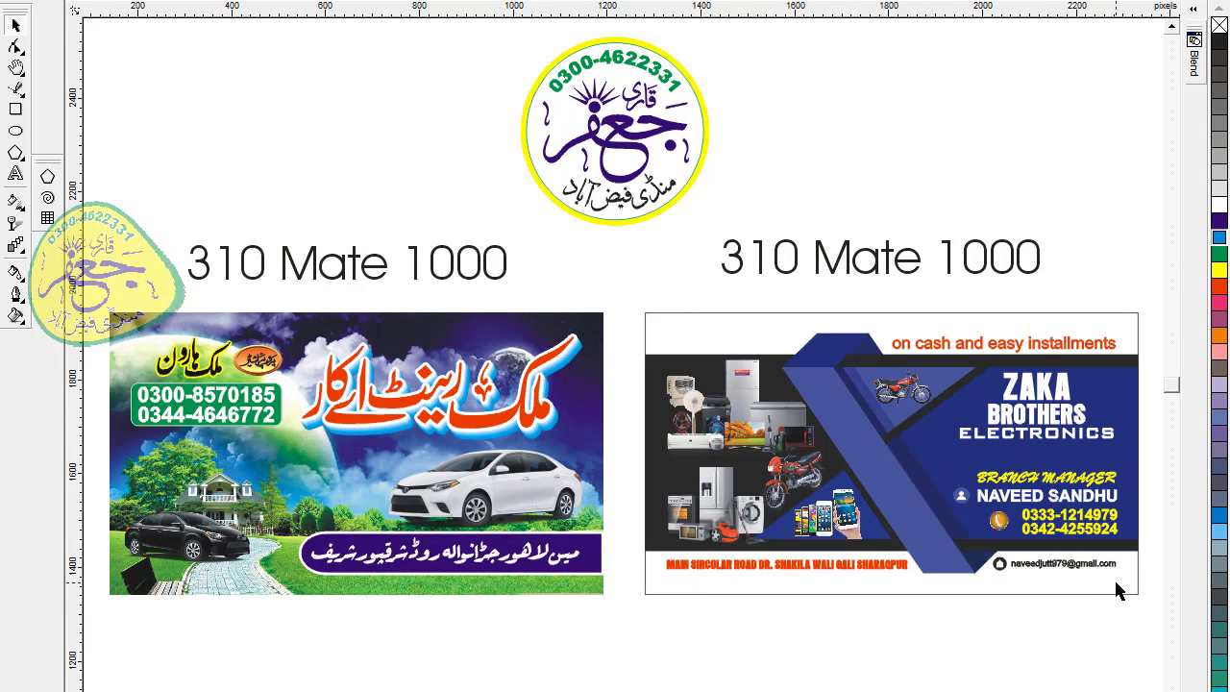
- Move the electronics business card and the car rental business card slightly upward on the page, then deselect them
left_click_drag(618, 288, 1153, 642)
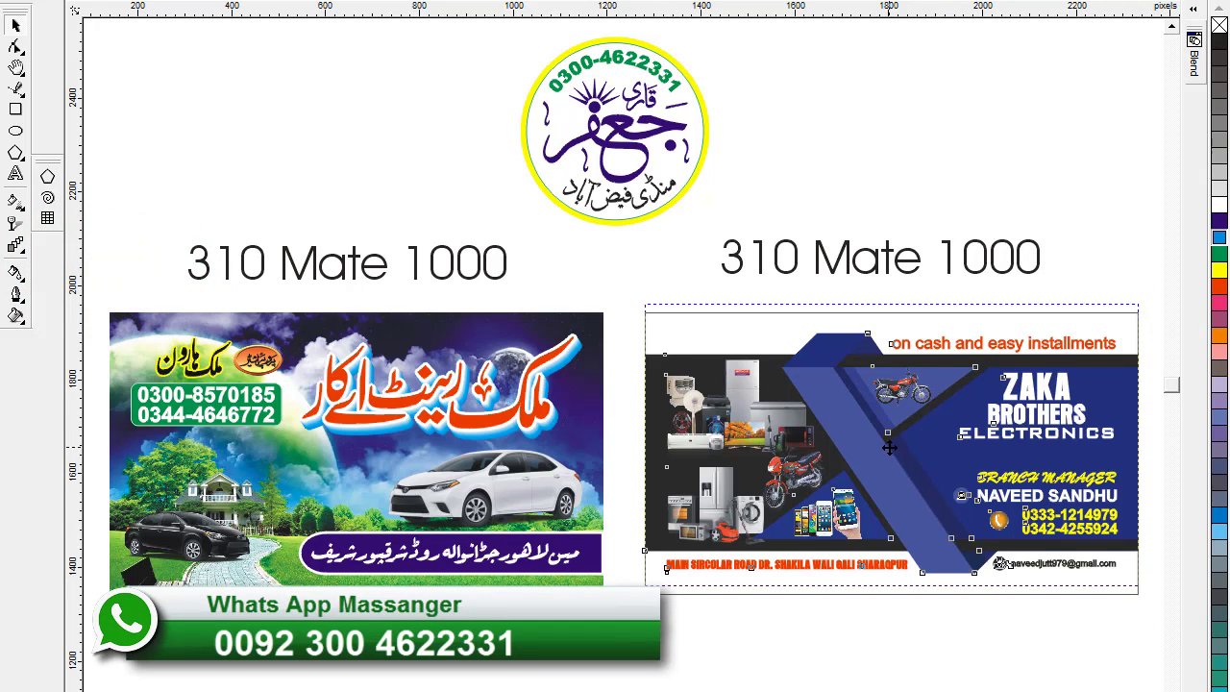
left_click_drag(889, 447, 889, 438)
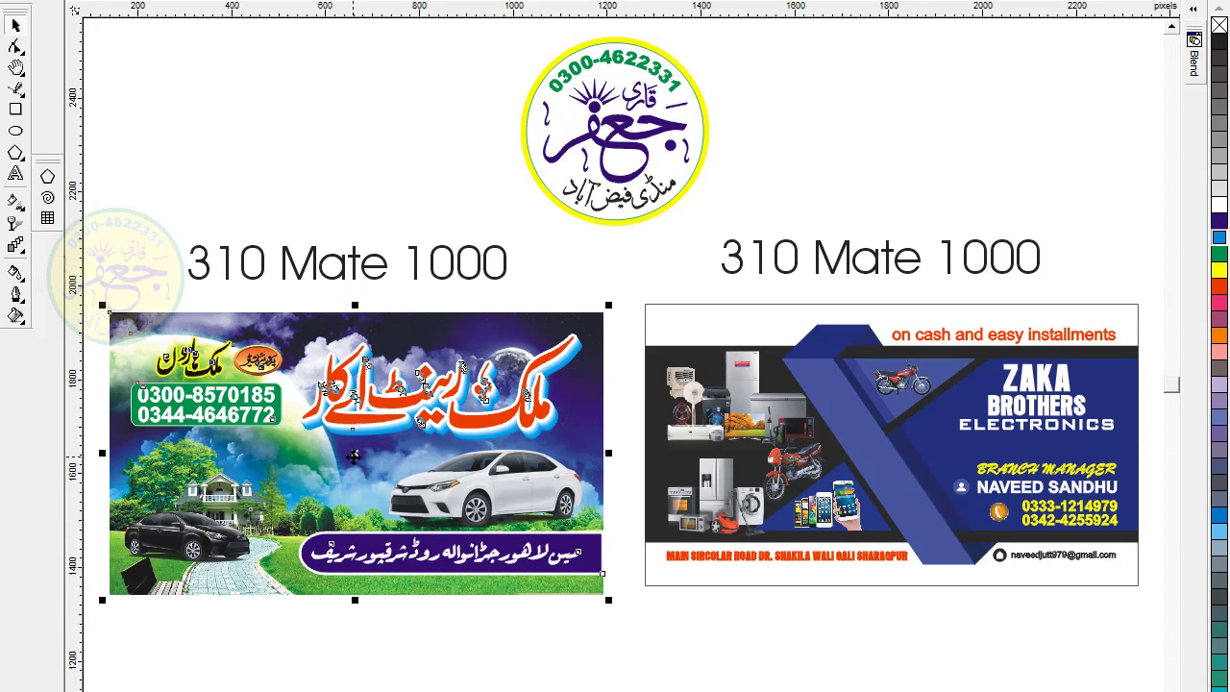
left_click_drag(355, 447, 355, 444)
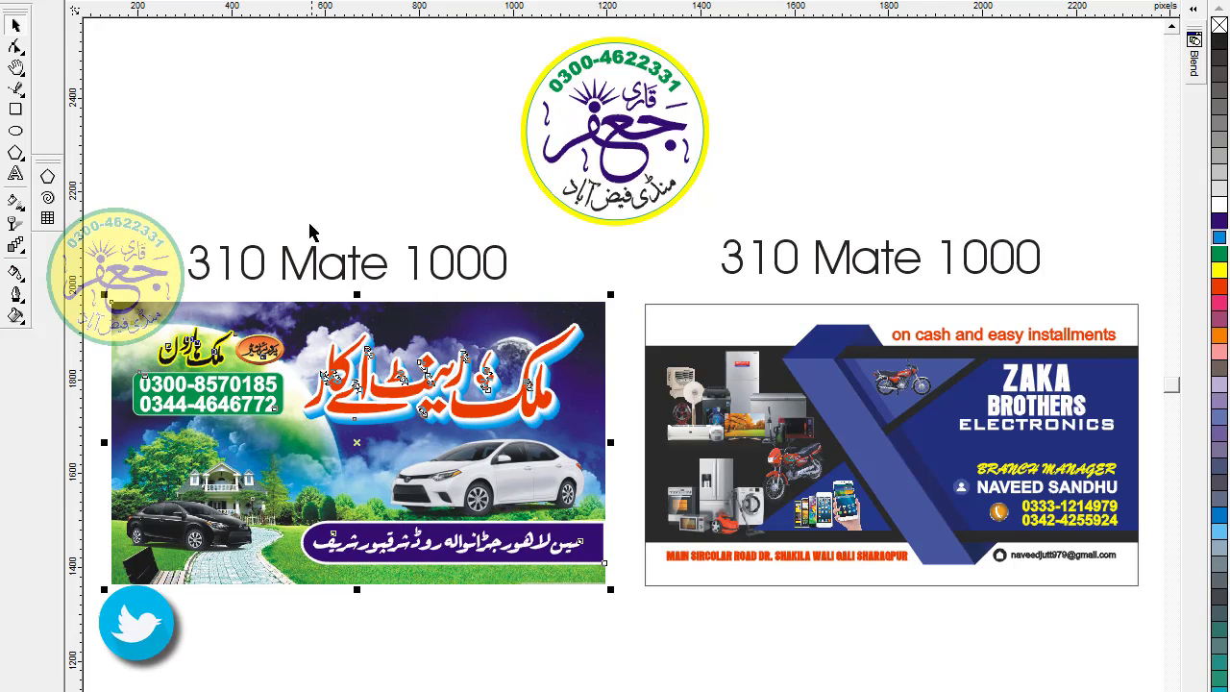
left_click(311, 170)
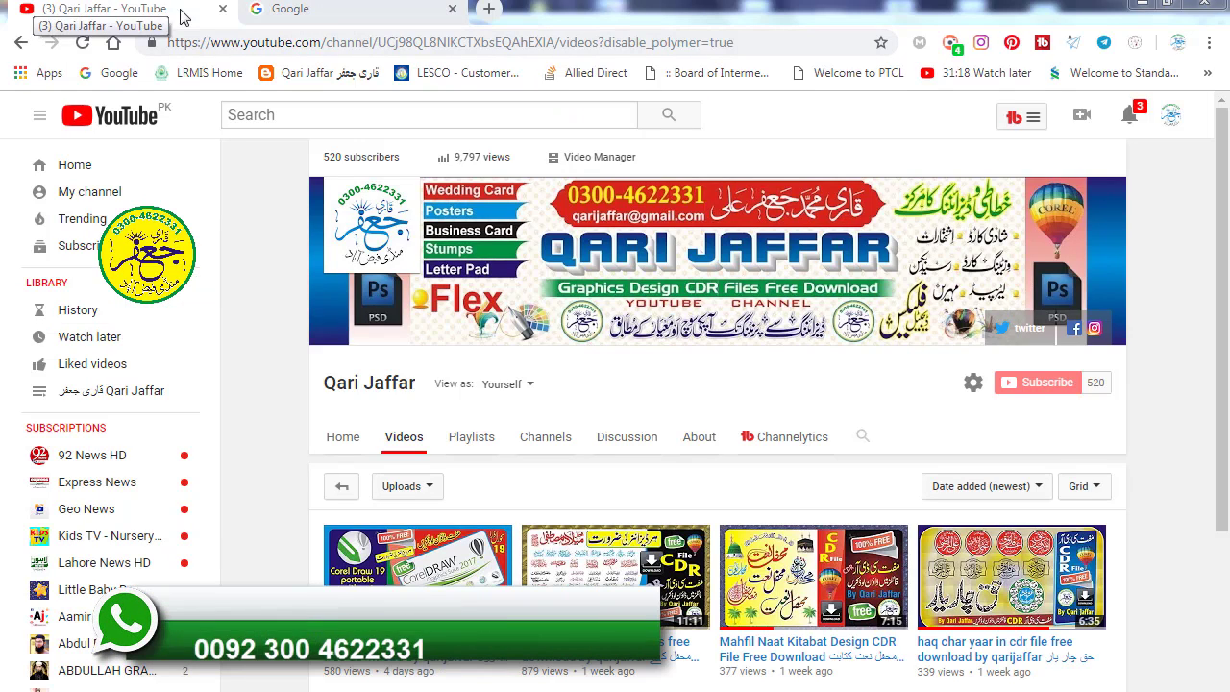
left_click(333, 10)
left_click(500, 406)
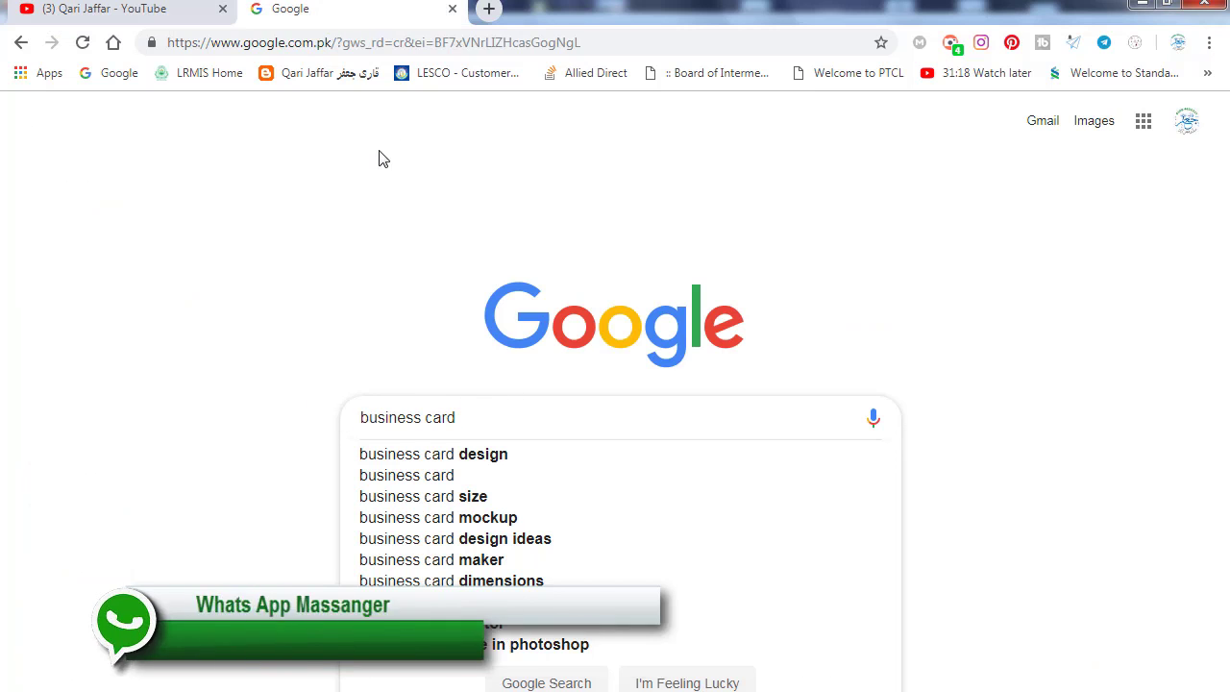
left_click(454, 10)
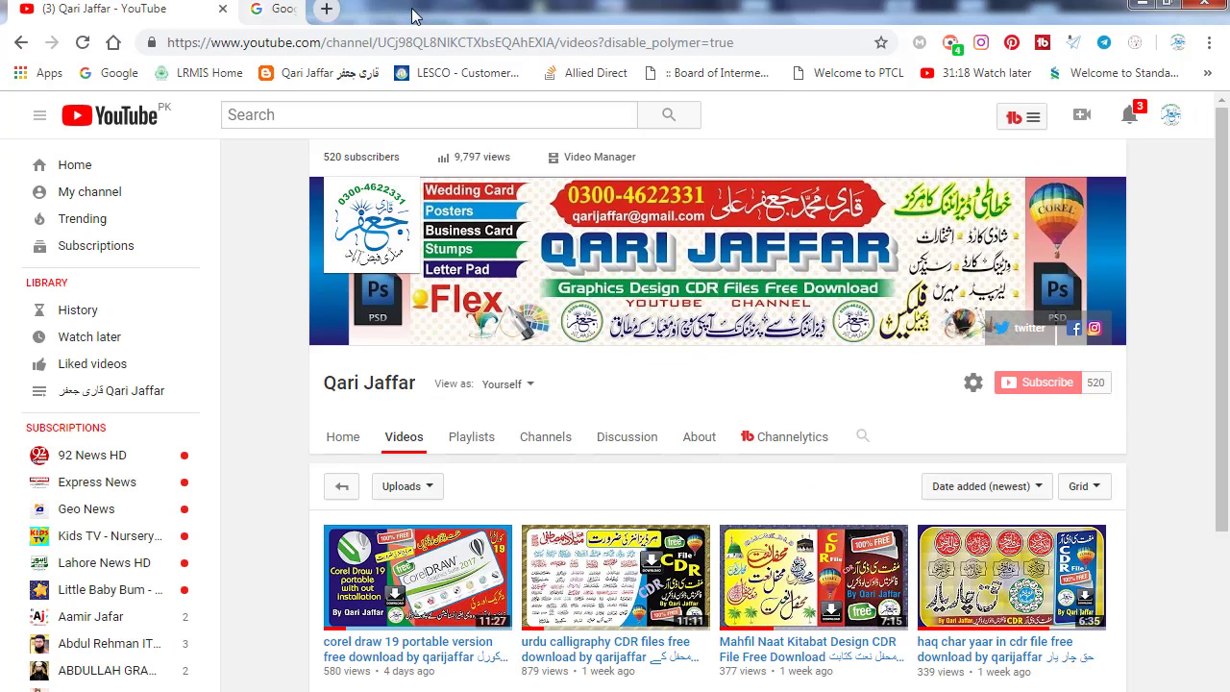
- Search Google for "freepik" in a new Chrome tab and open the Freepik website
left_click(260, 9)
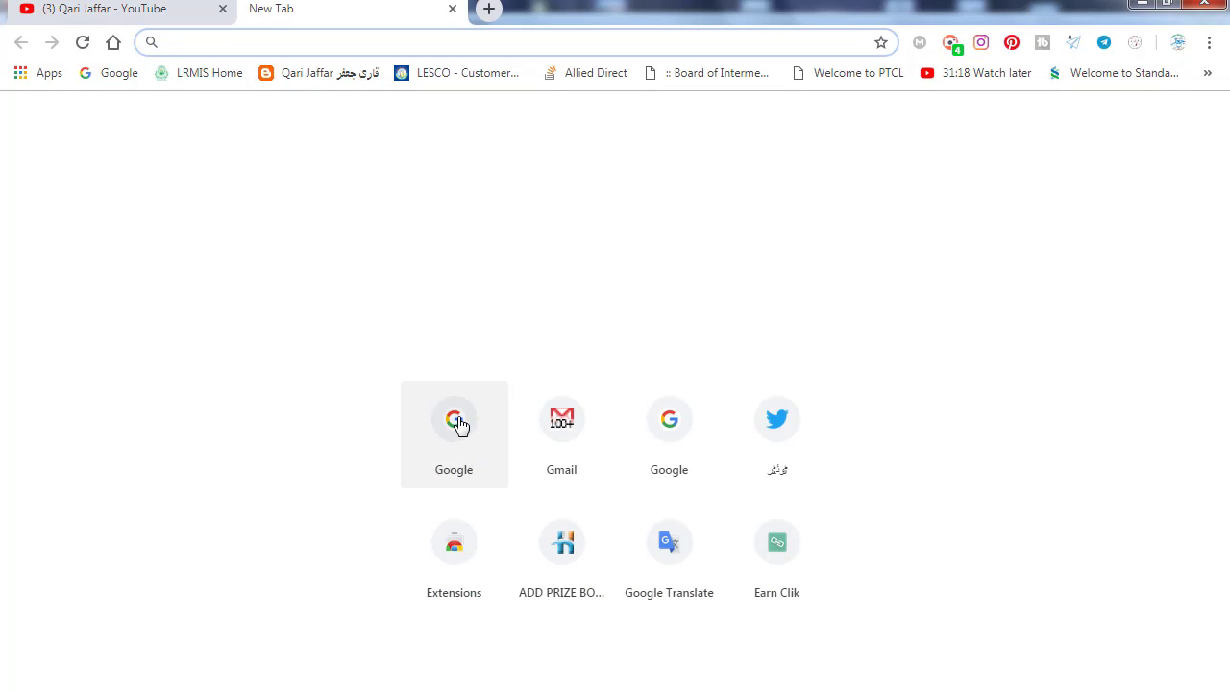
left_click(457, 423)
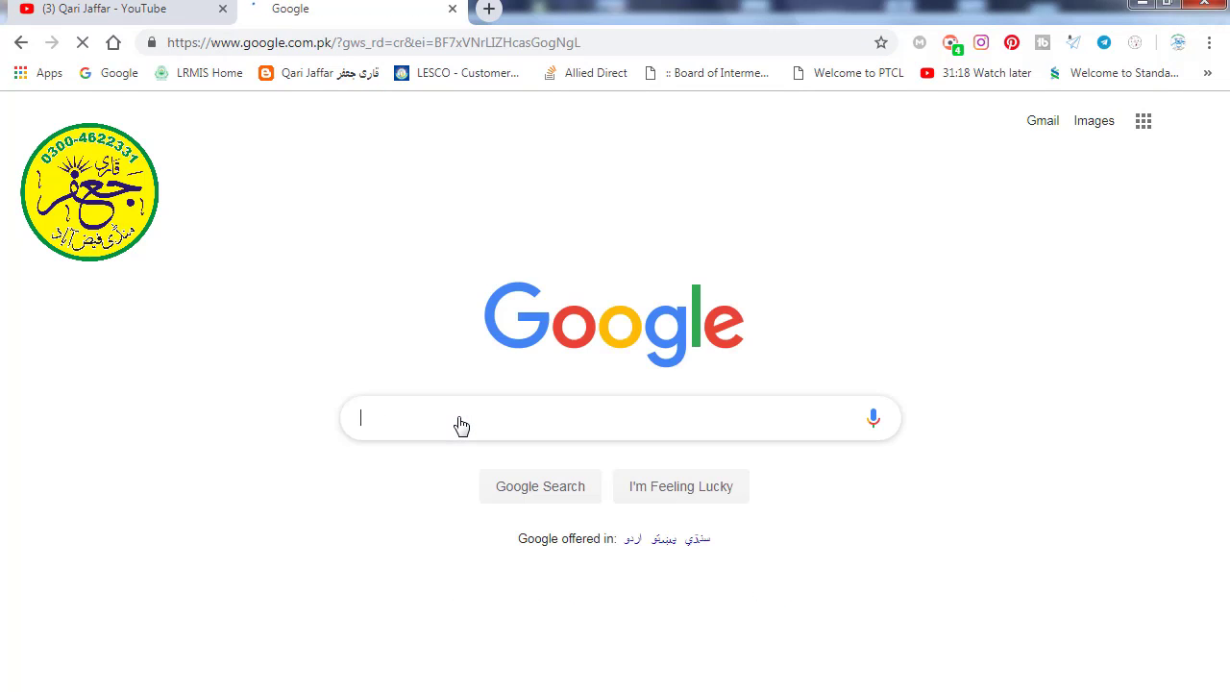
left_click(407, 416)
left_click(404, 498)
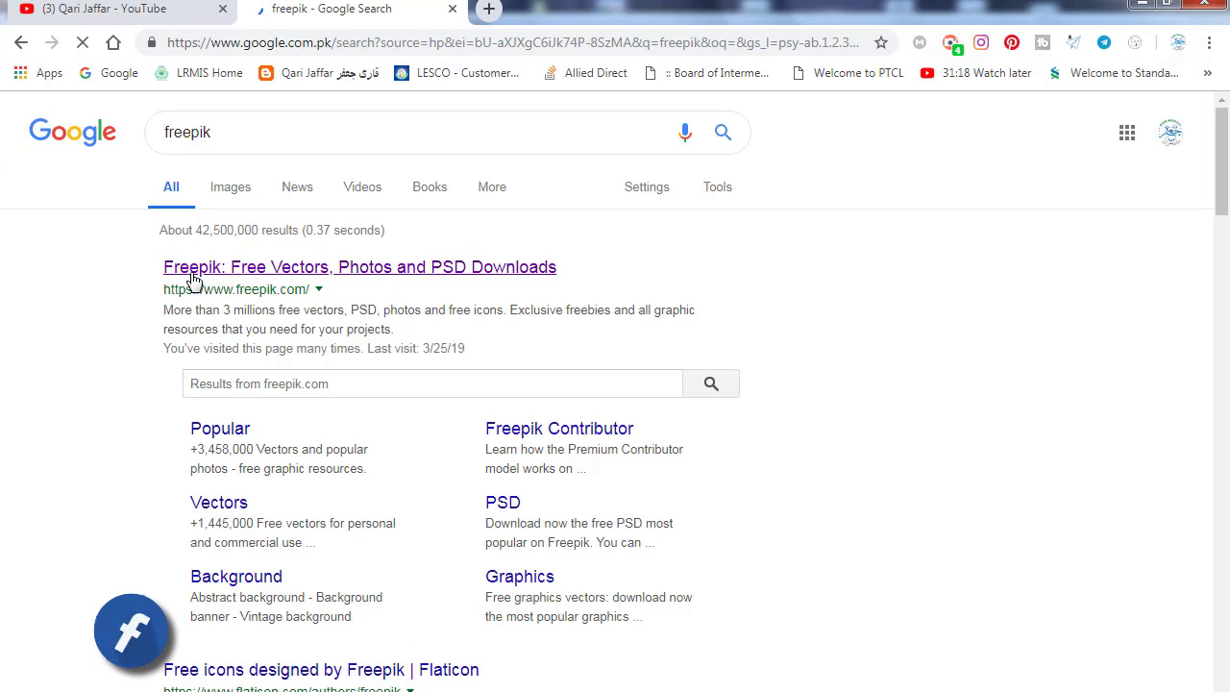
left_click(193, 269)
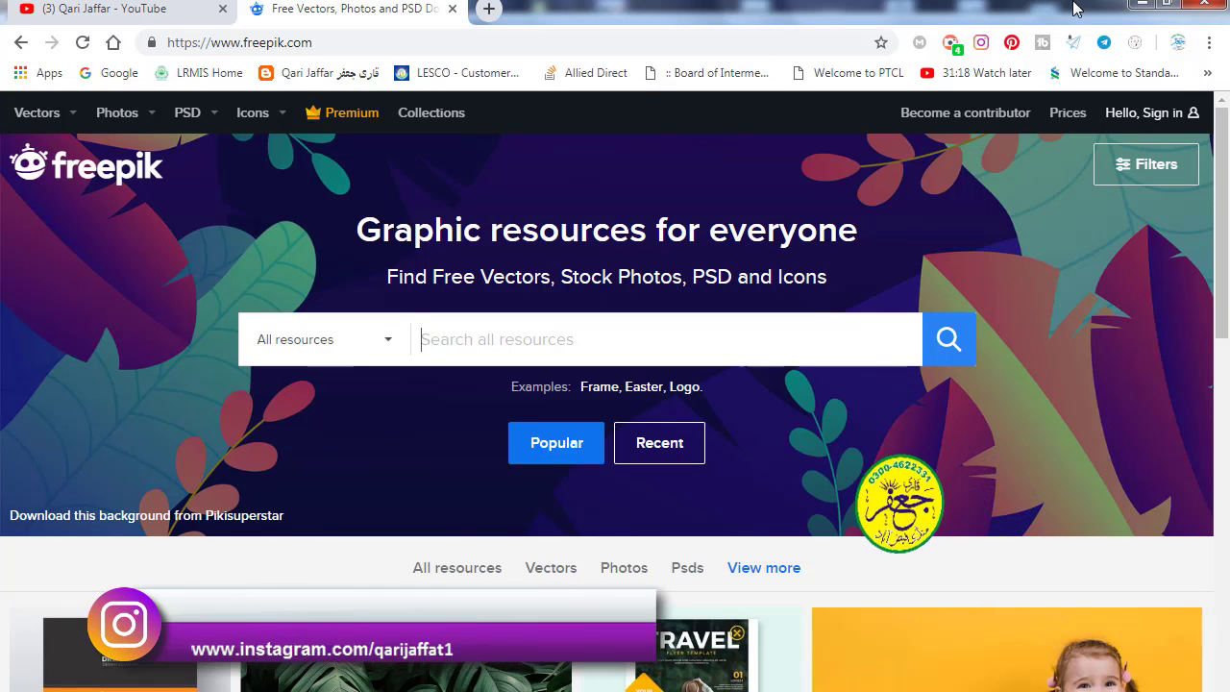
- Search all Freepik resources for "business card" and open the blue and black "Modern Business" template from the first results page
type("bu")
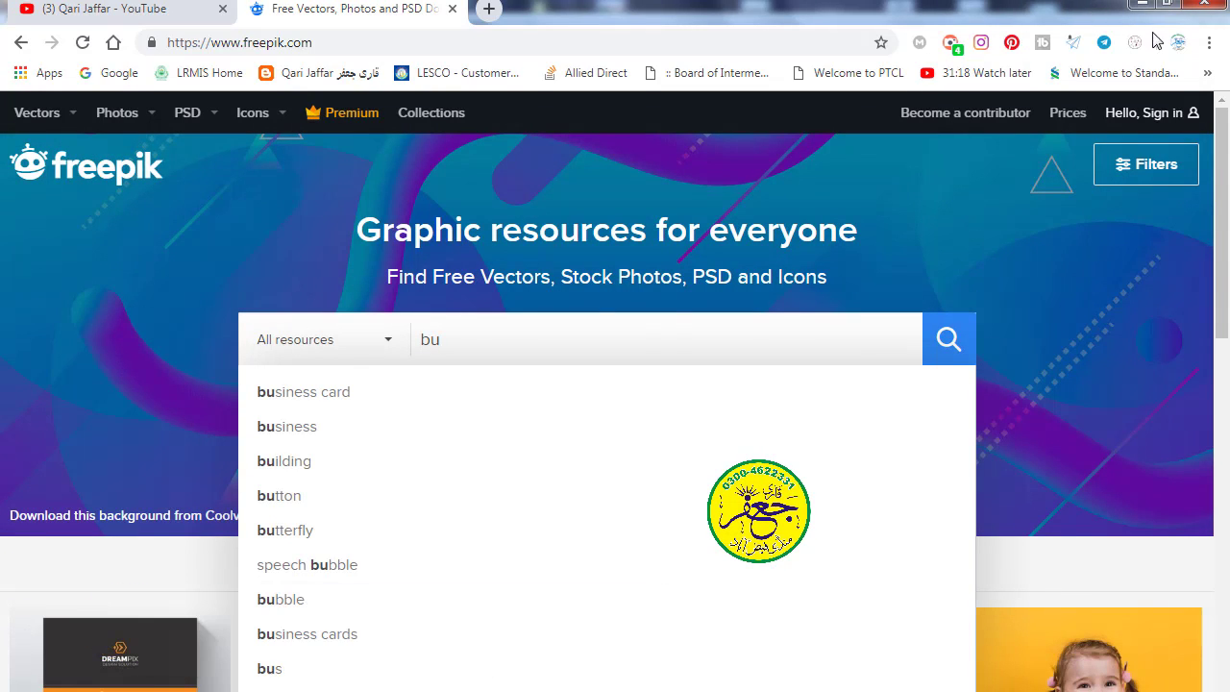
left_click(433, 405)
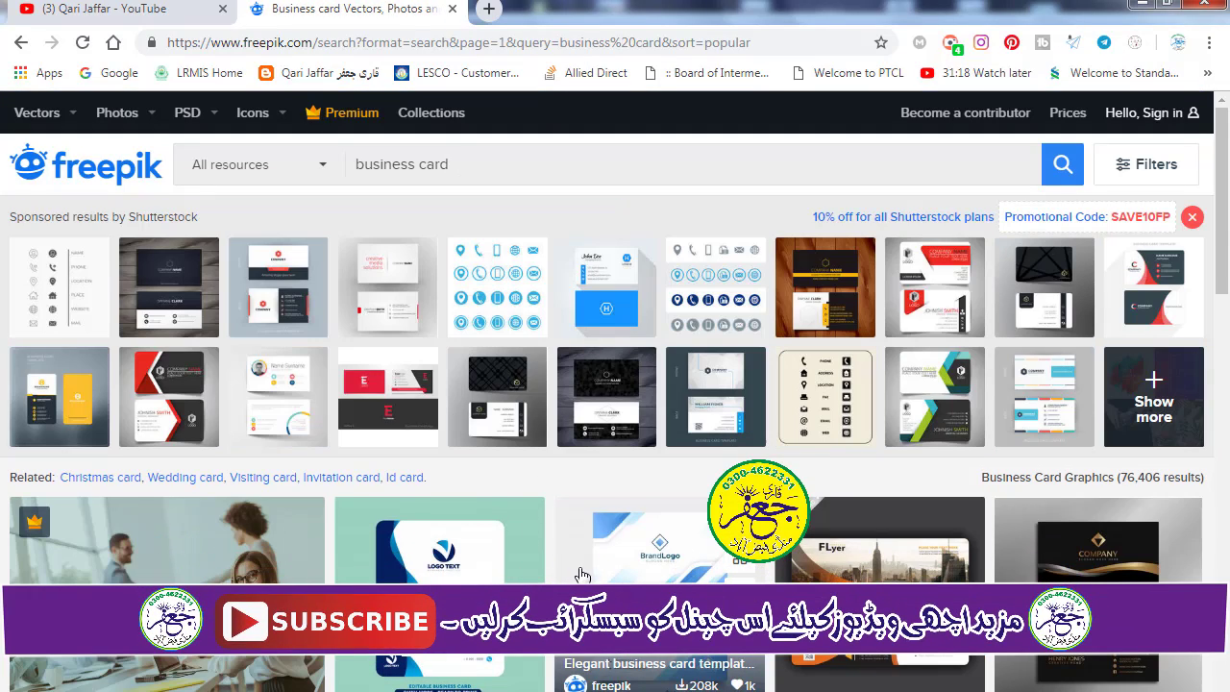
mouse_move(583, 576)
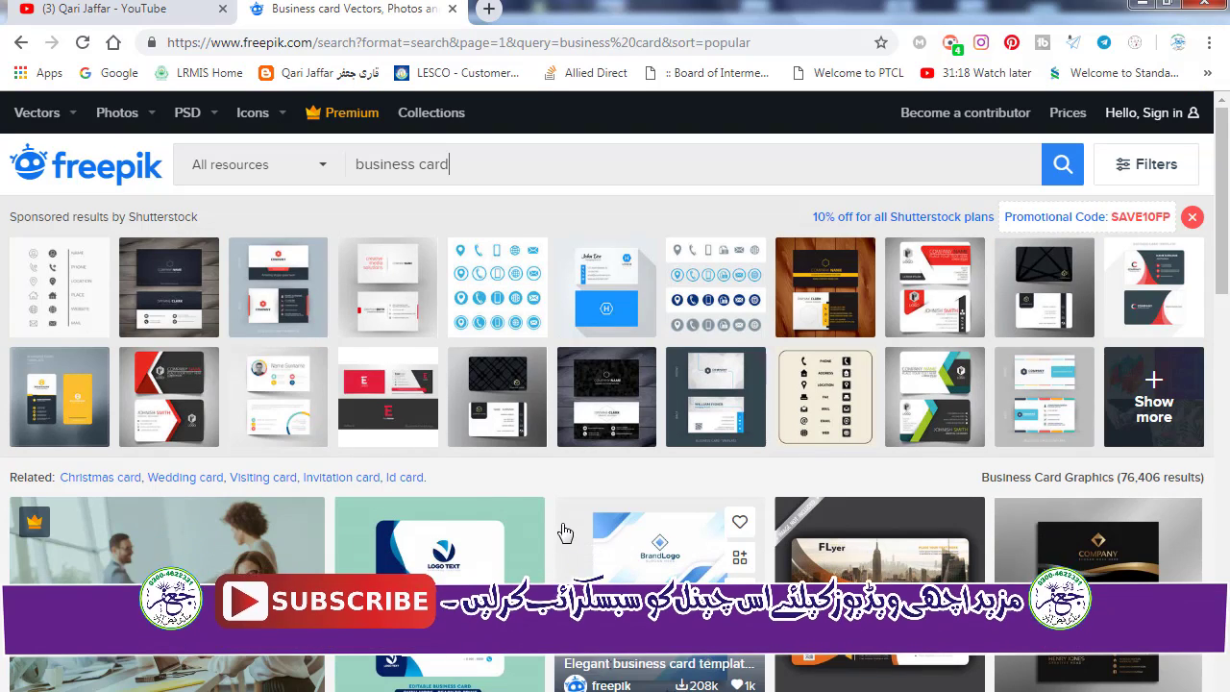
scroll(566, 533, "down", 3)
scroll(565, 534, "down", 2)
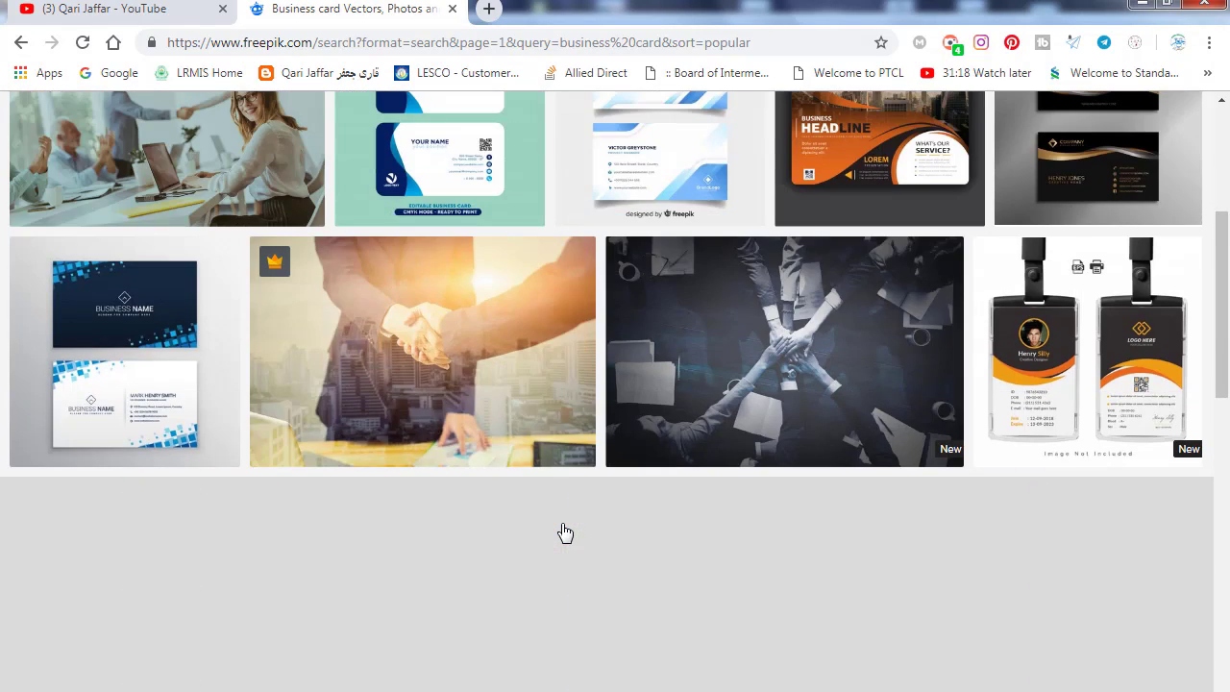
scroll(564, 533, "down", 8)
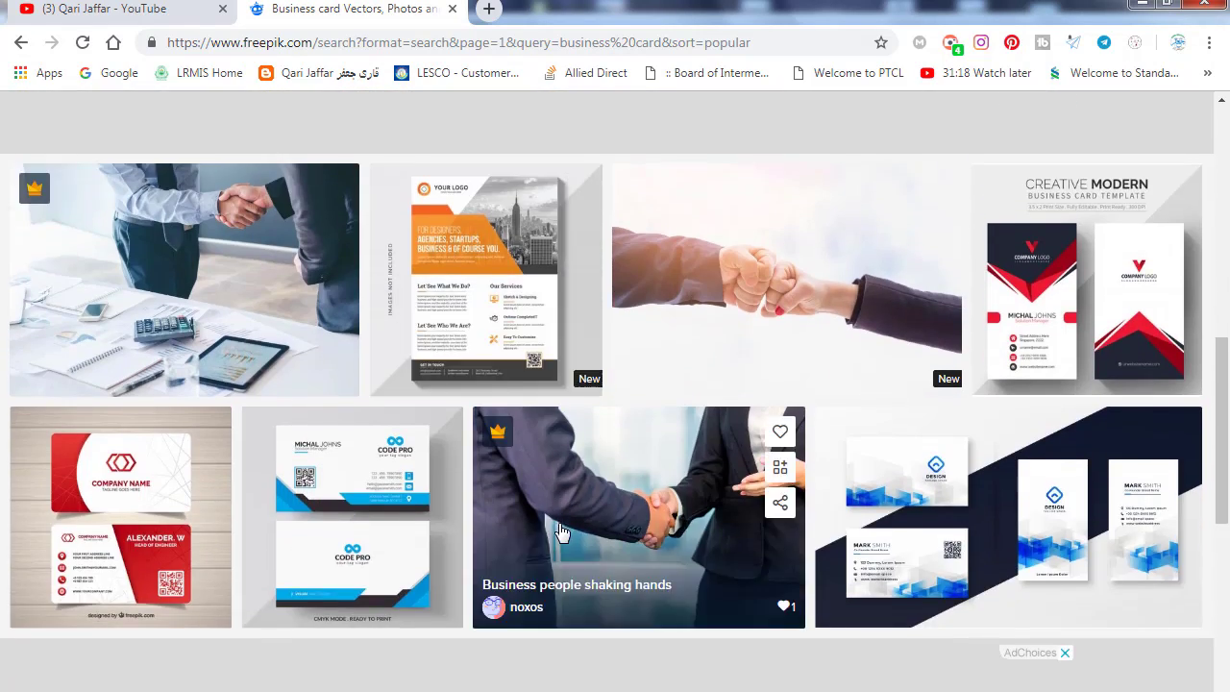
scroll(563, 532, "down", 5)
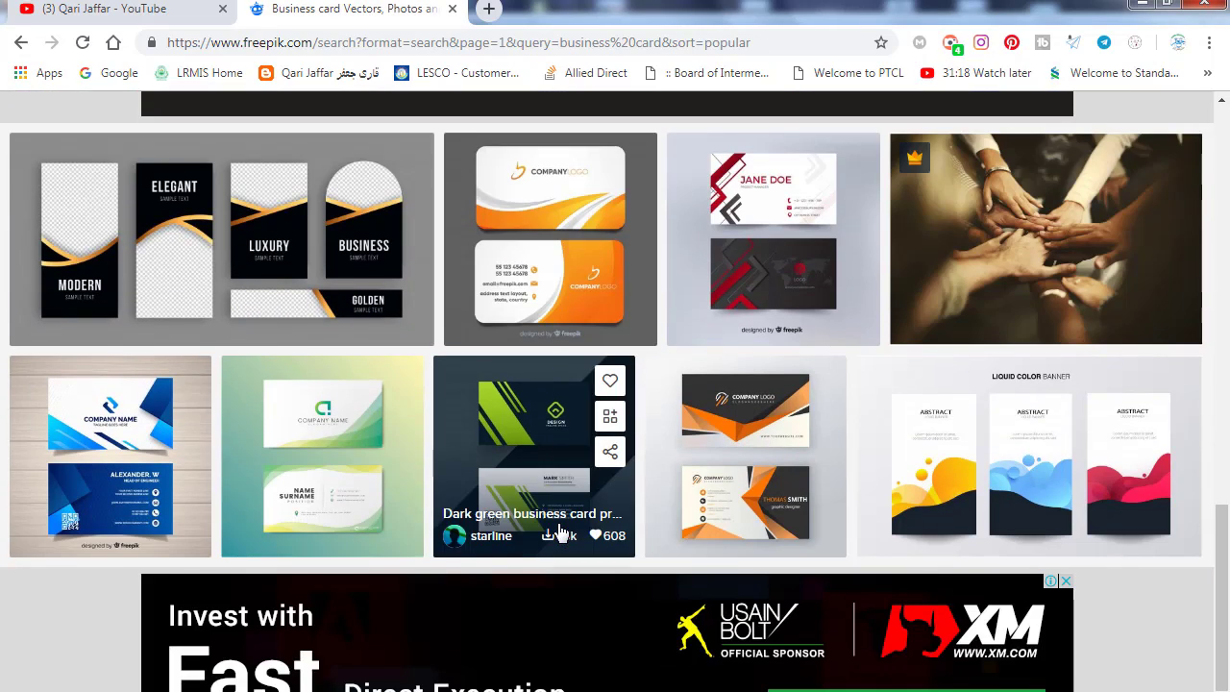
scroll(562, 533, "down", 10)
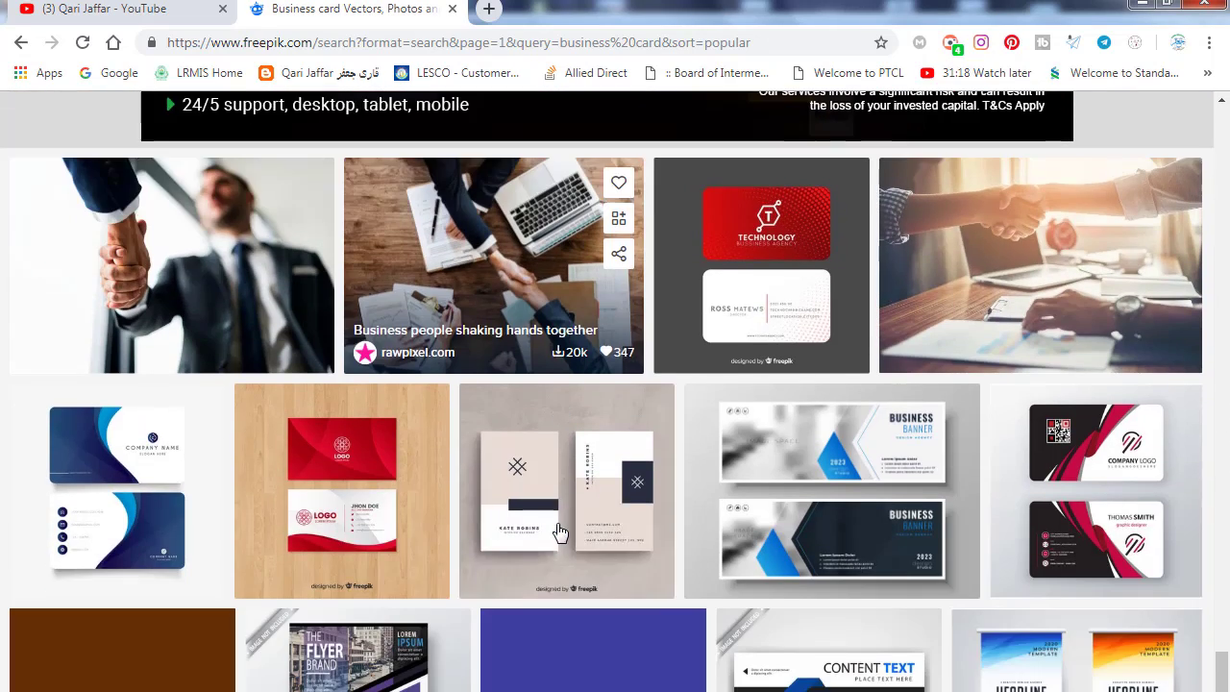
scroll(560, 533, "down", 1)
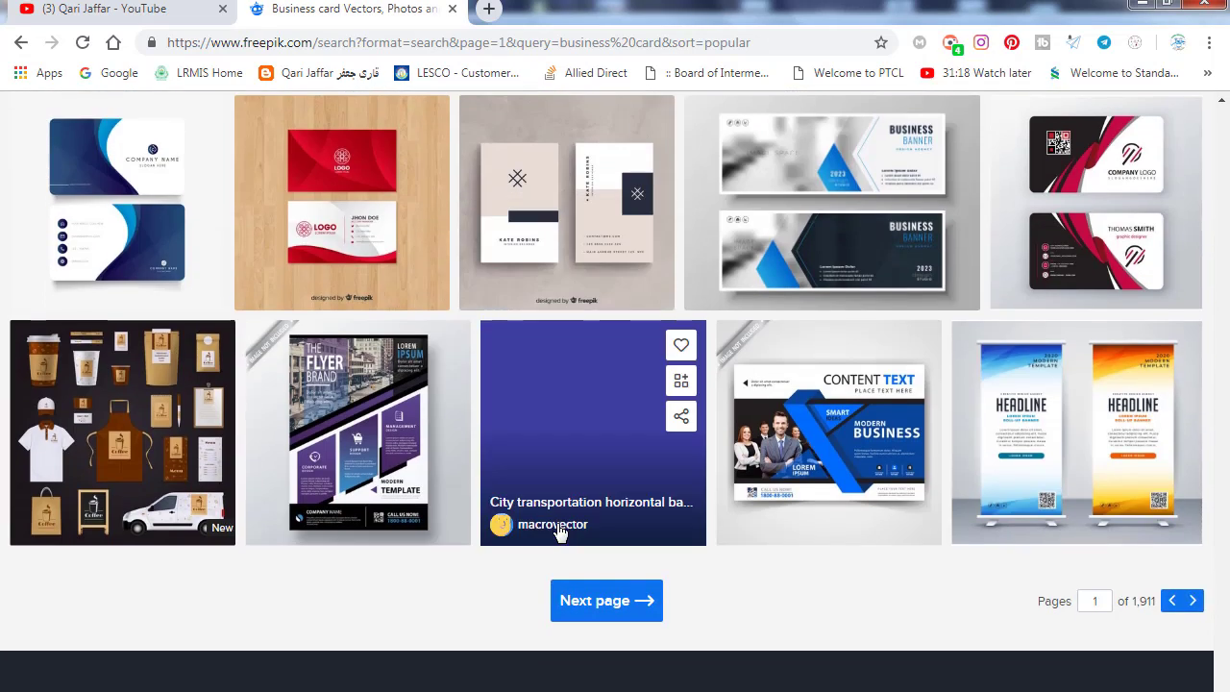
left_click(832, 440)
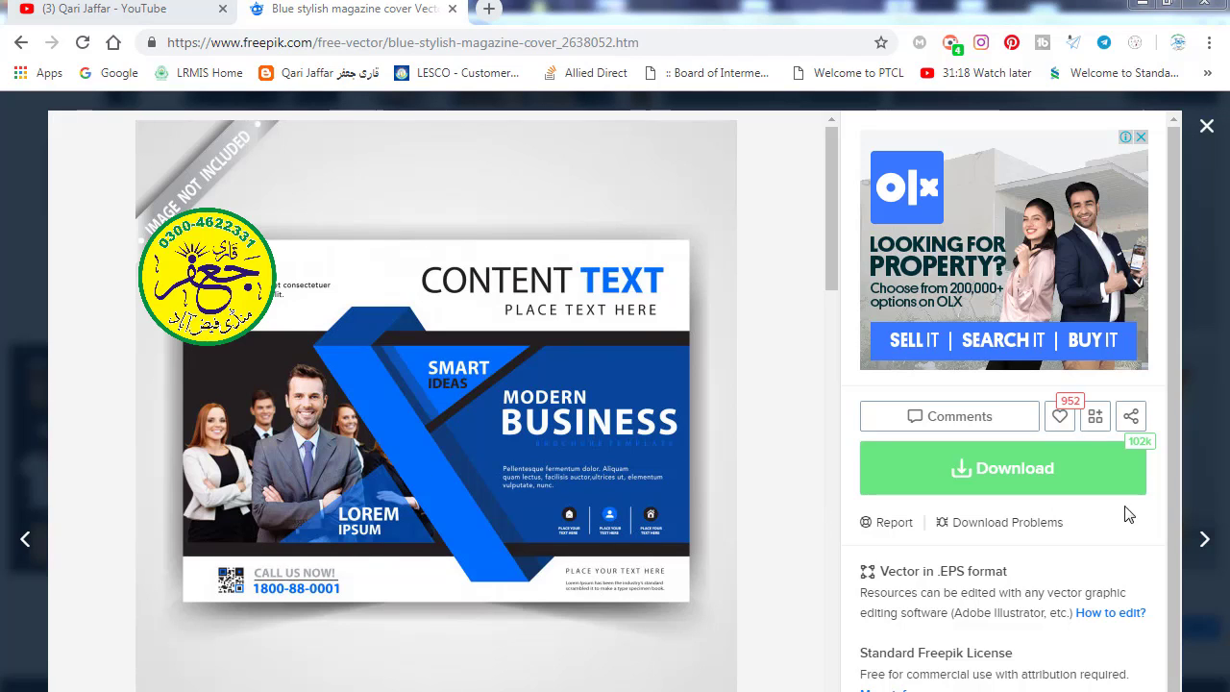
- Download the blue stylish magazine cover template with the free option and show the downloaded ZIP file in its folder
left_click(1015, 477)
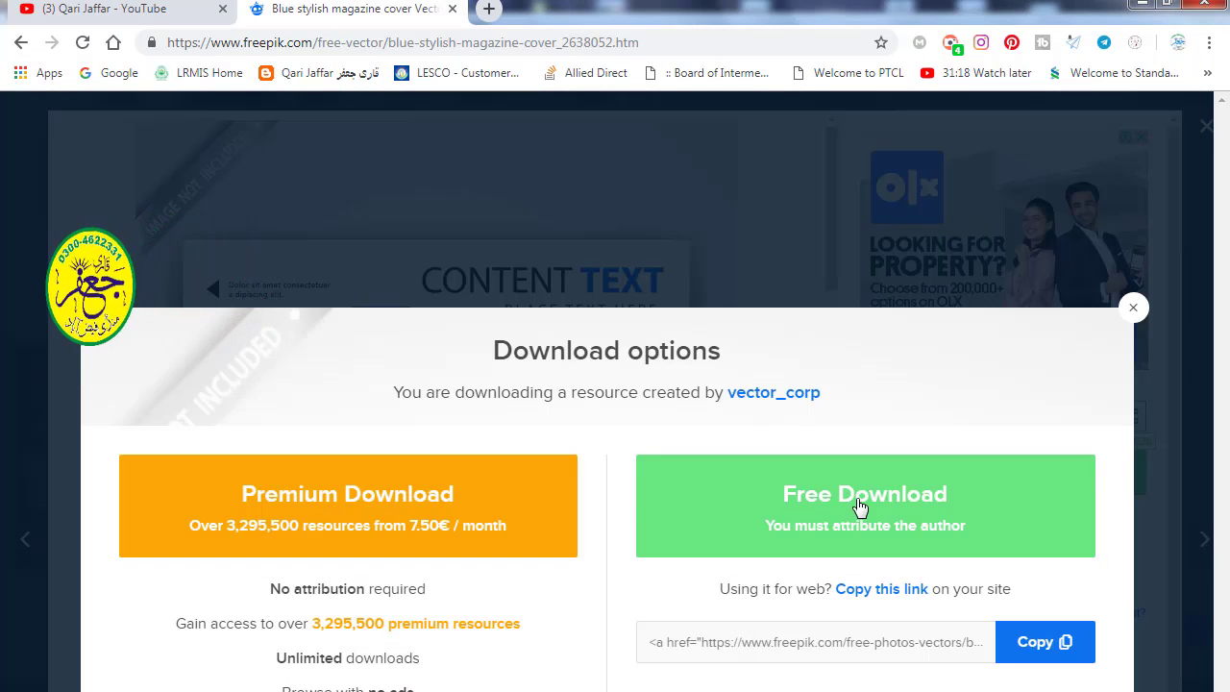
left_click(864, 502)
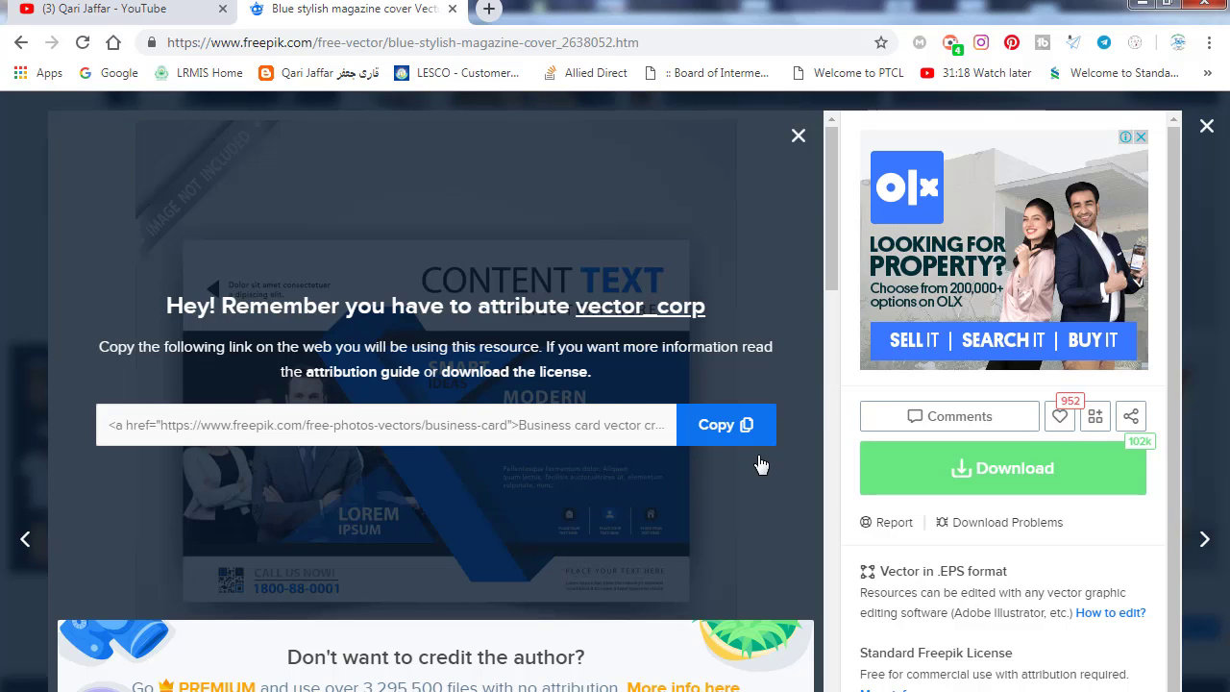
scroll(761, 465, "down", 4)
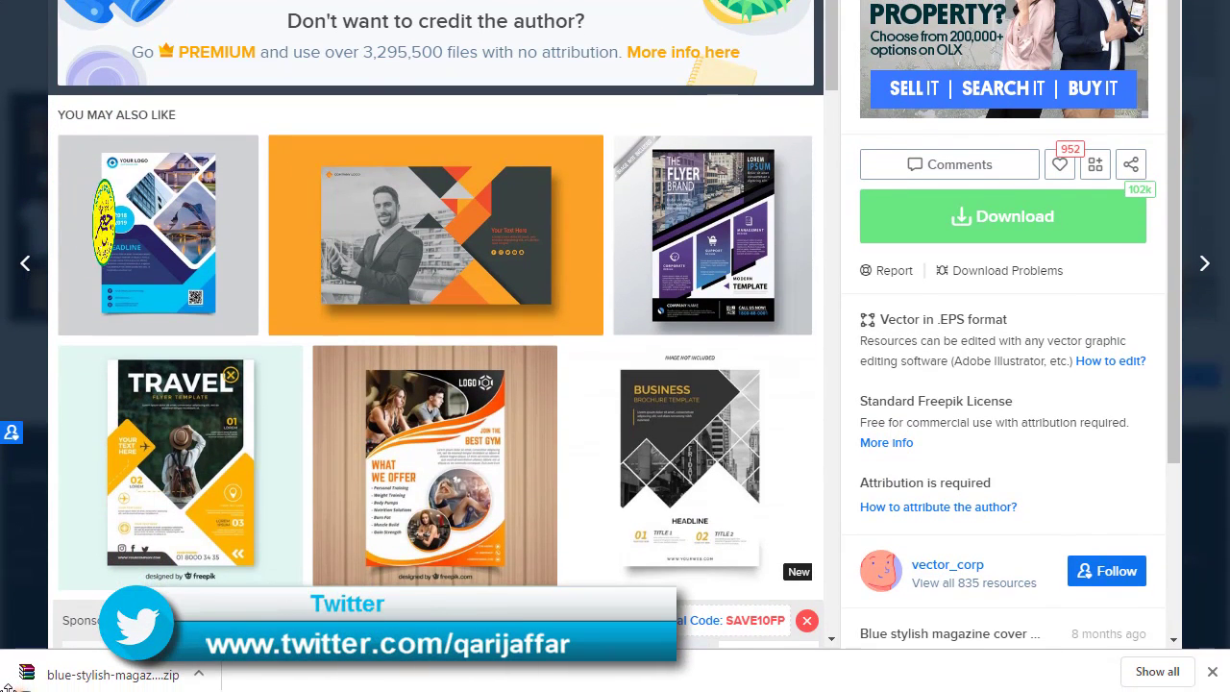
left_click(198, 671)
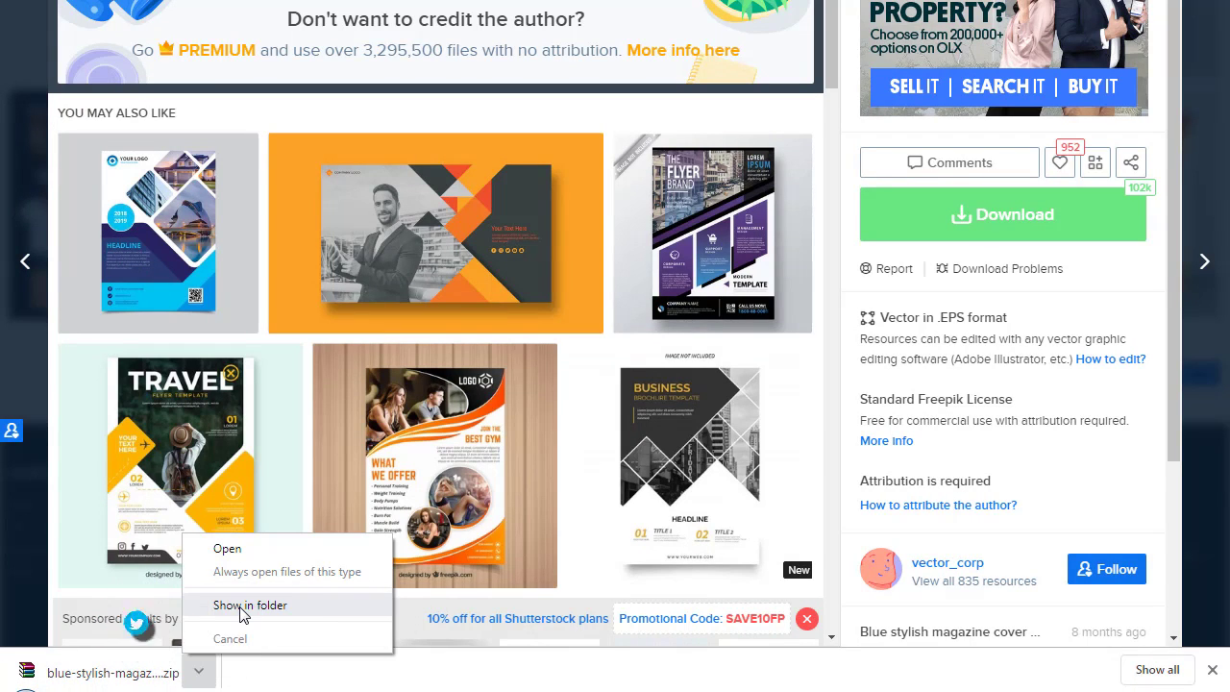
left_click(240, 608)
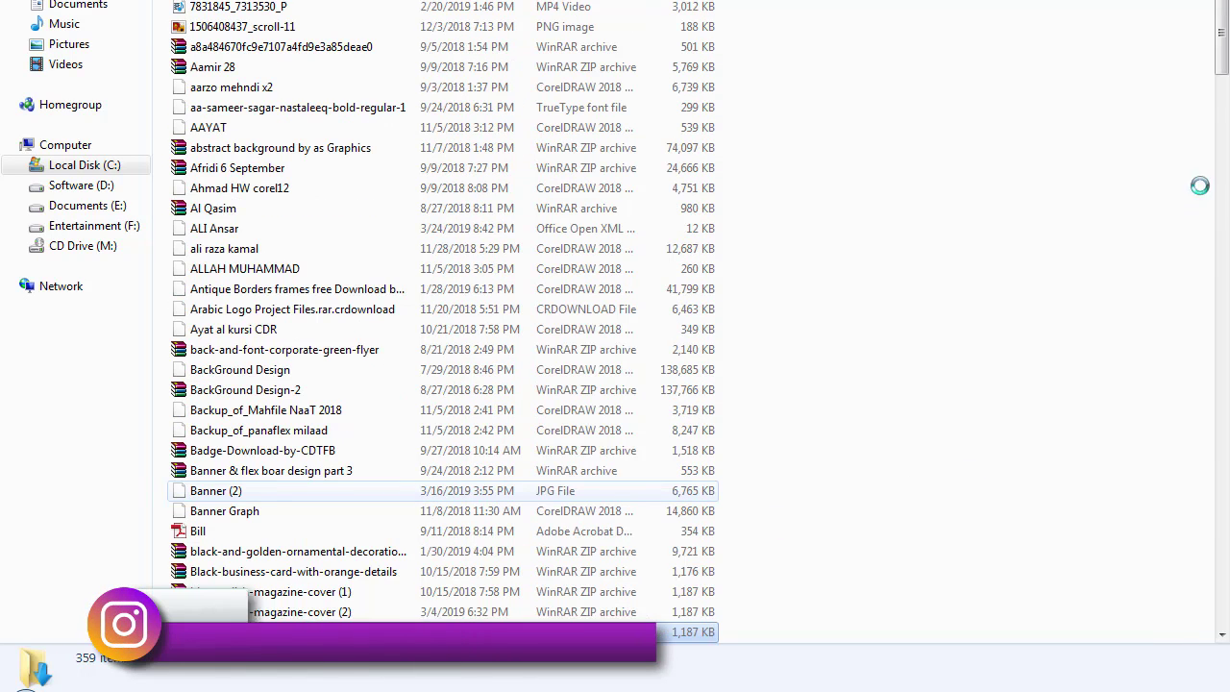
- Copy the blue-stylish-magazine-cover (3) archive from Downloads into New folder on the Entertainment (F:) drive
left_click_drag(1222, 73, 1224, 90)
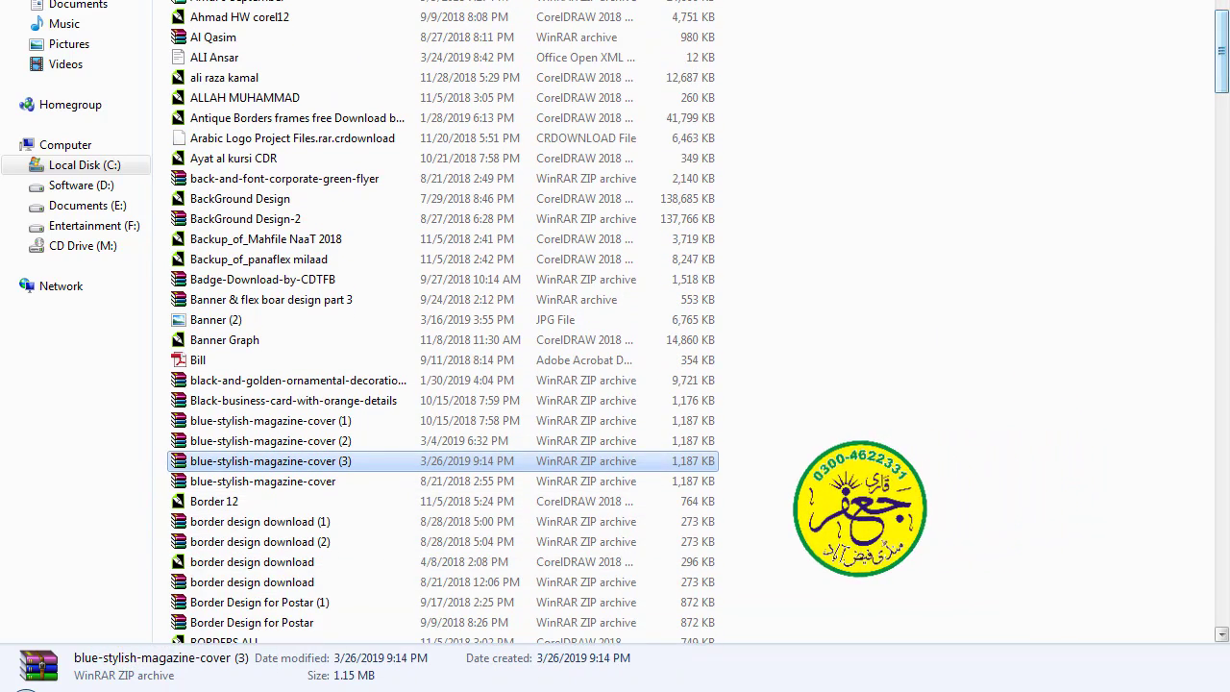
right_click(224, 462)
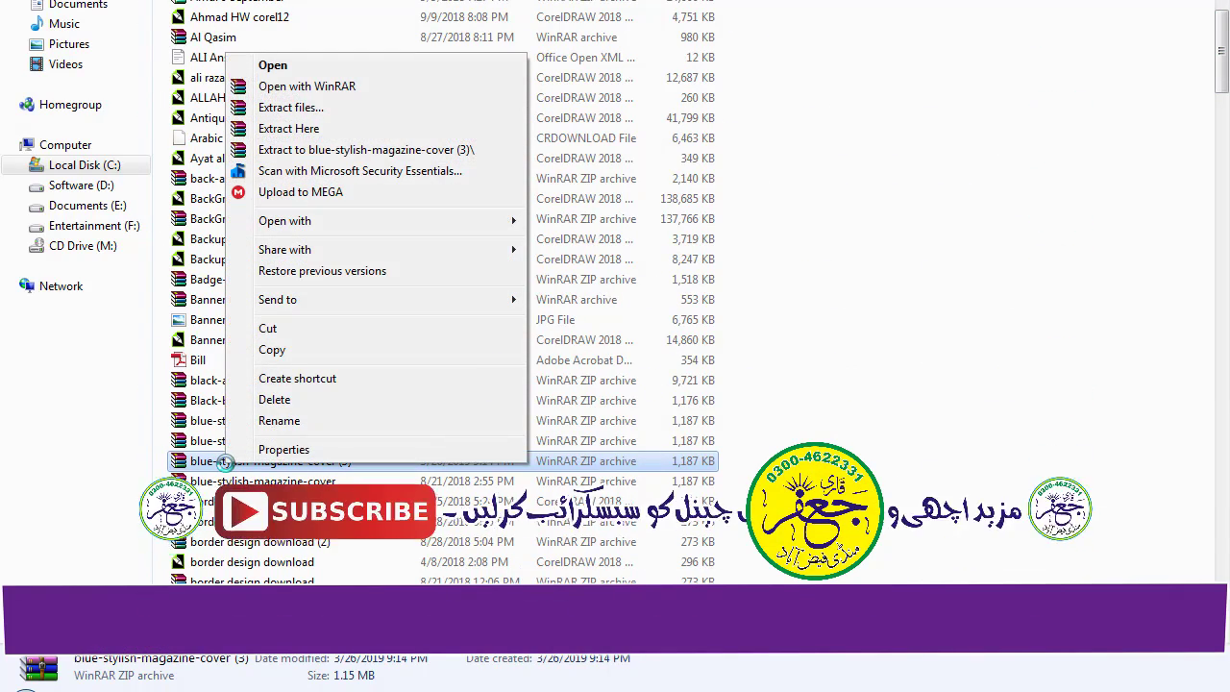
left_click(309, 352)
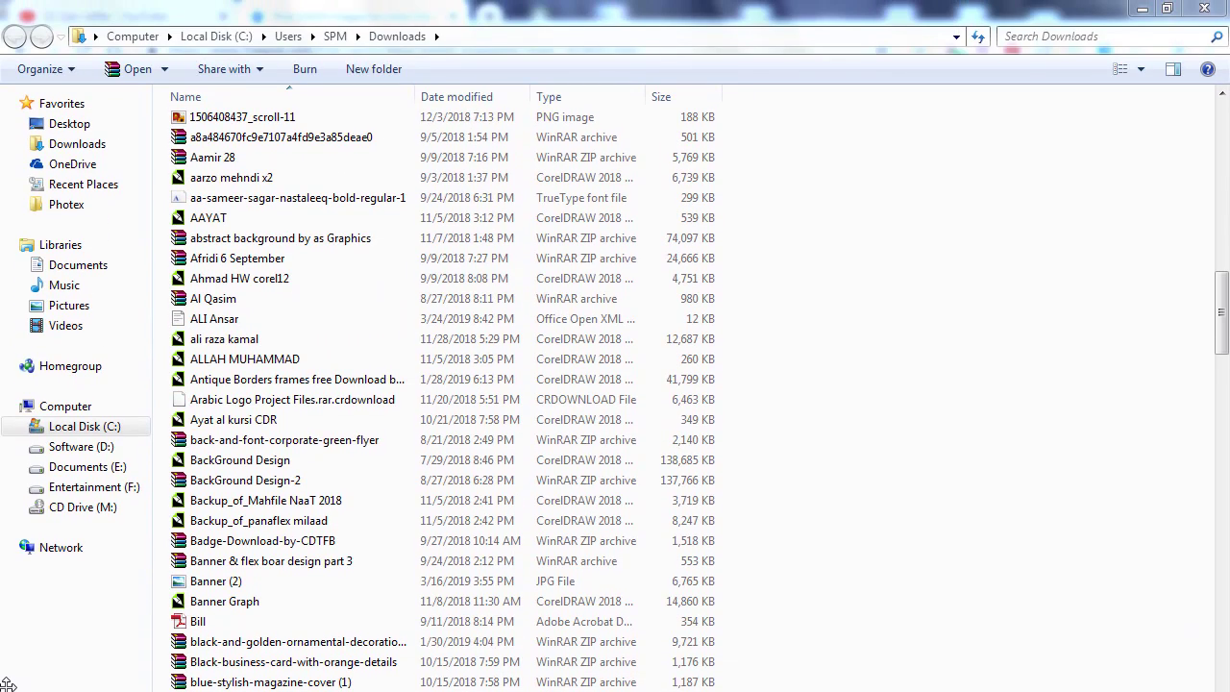
left_click(1033, 690)
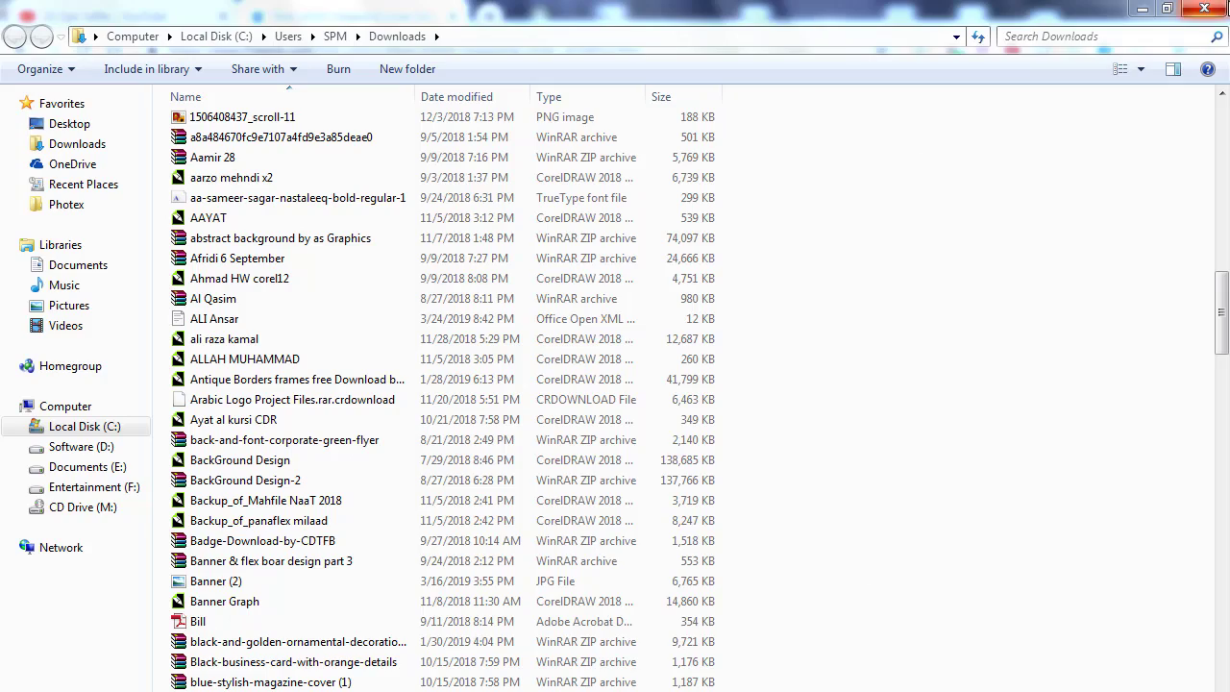
left_click(1141, 17)
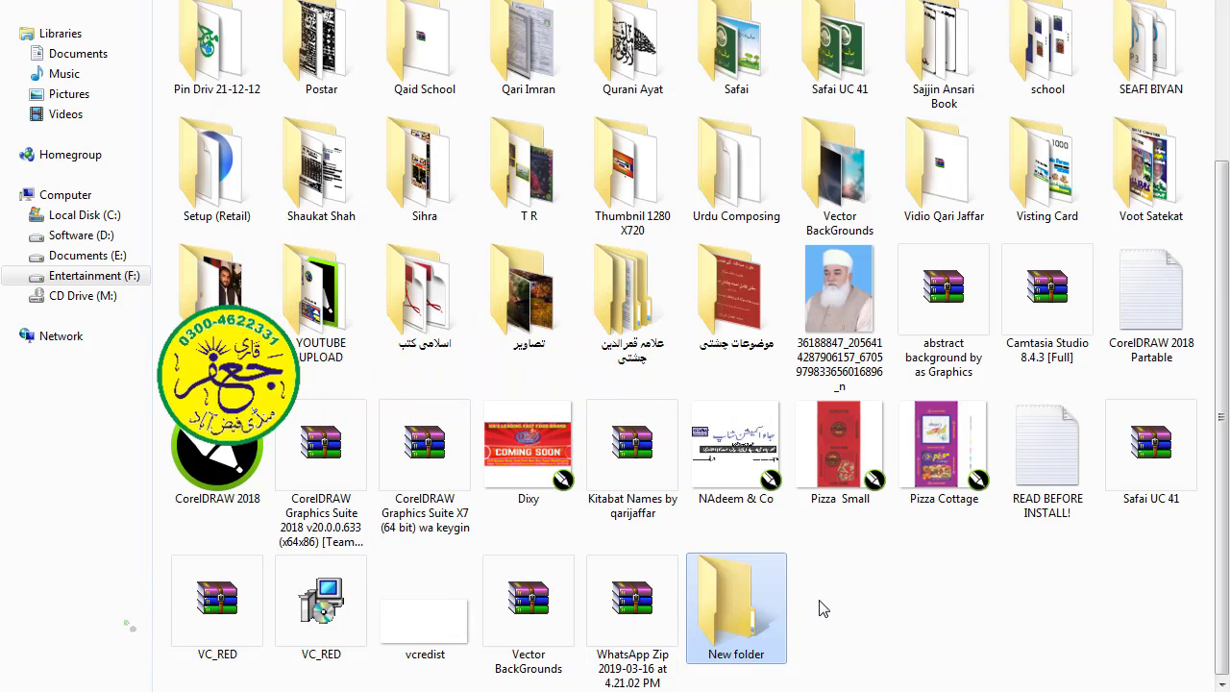
double_click(749, 615)
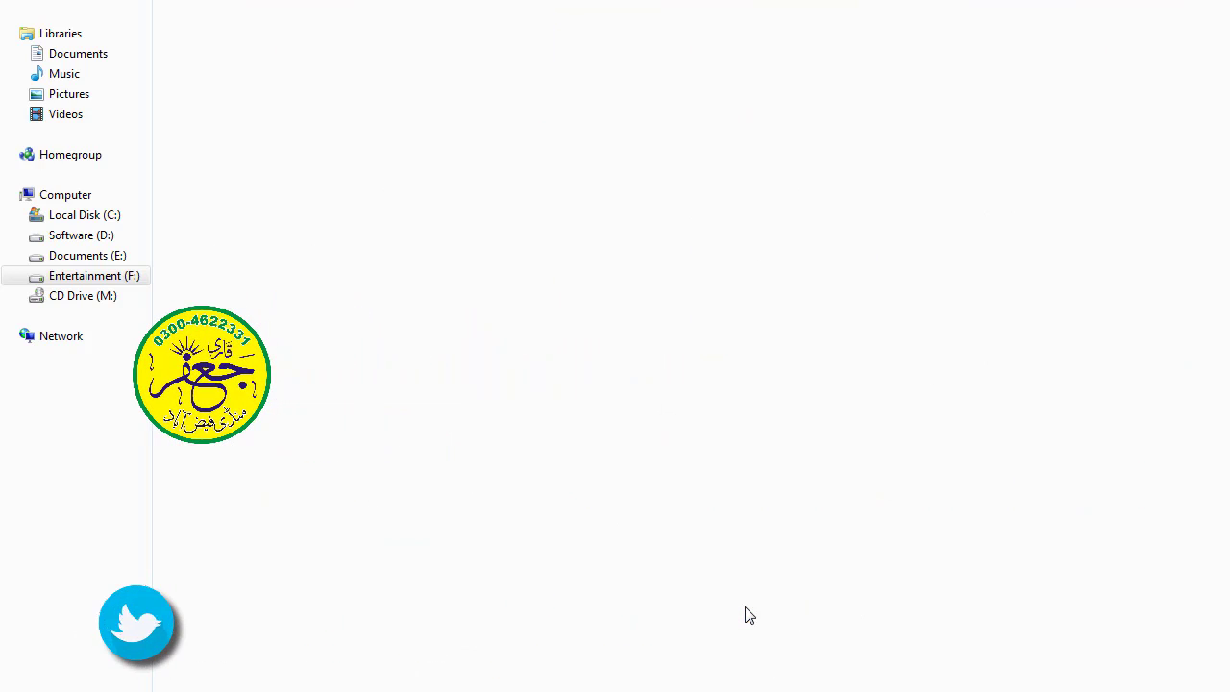
right_click(346, 119)
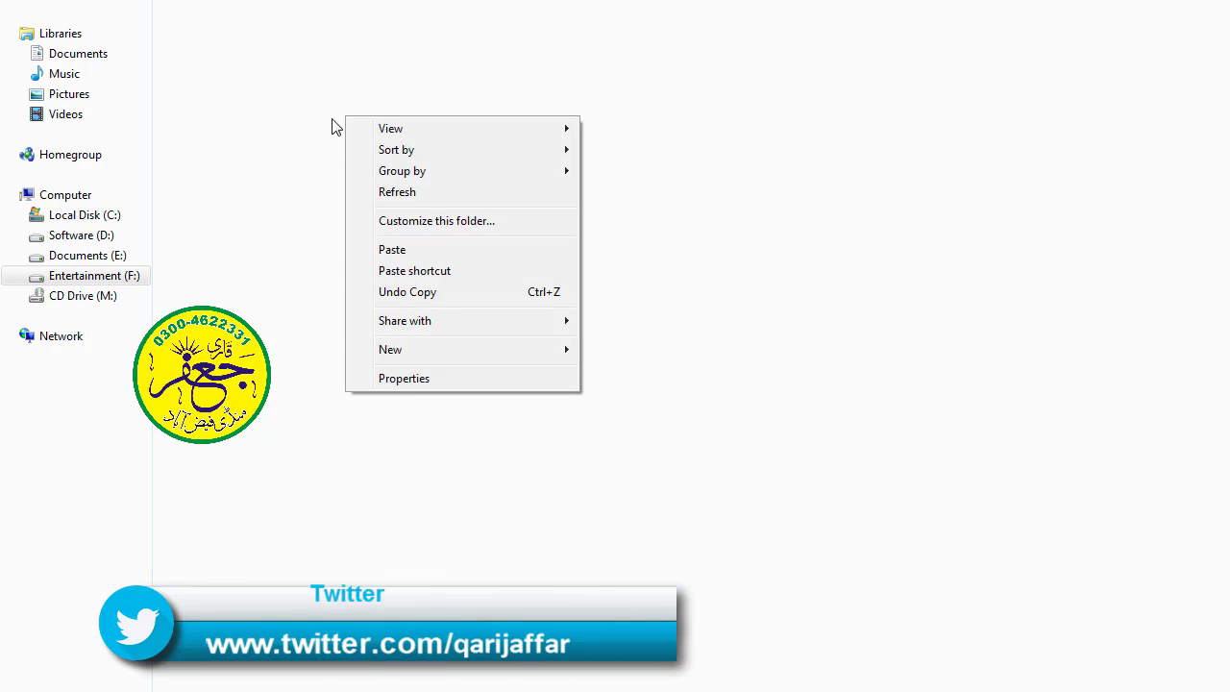
left_click(418, 252)
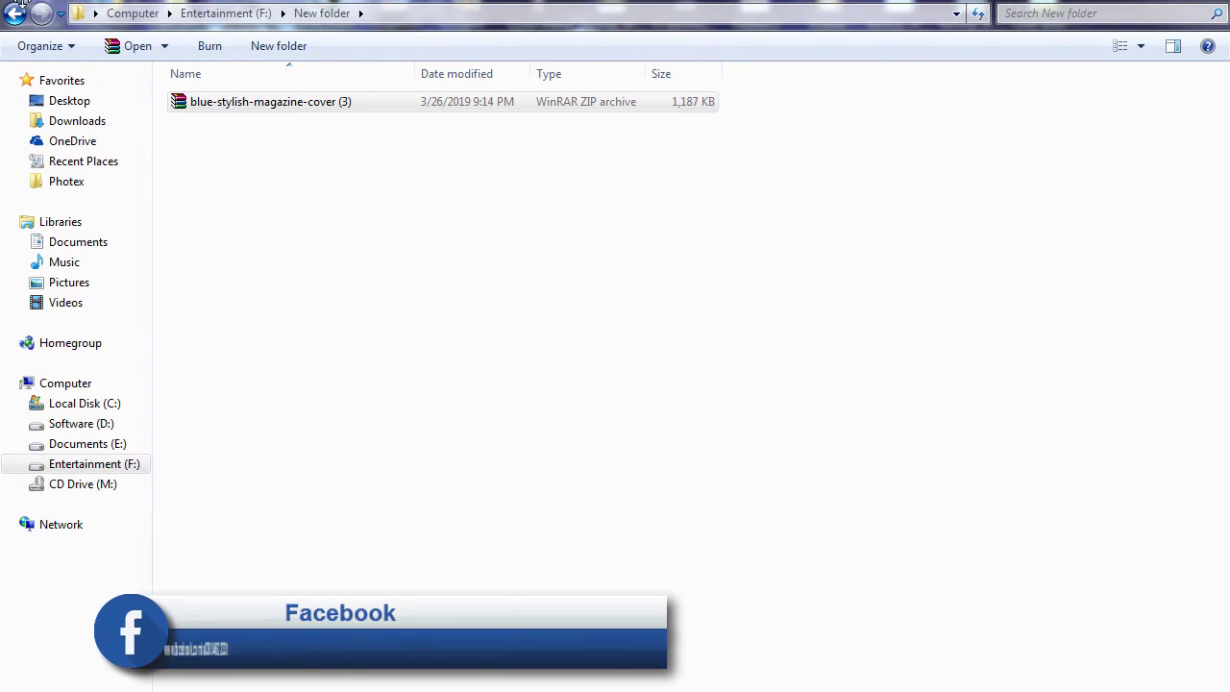
- Extract the copied archive to F:\New folder\blue-stylish-magazine-cover (3), keeping the default extraction options
right_click(253, 108)
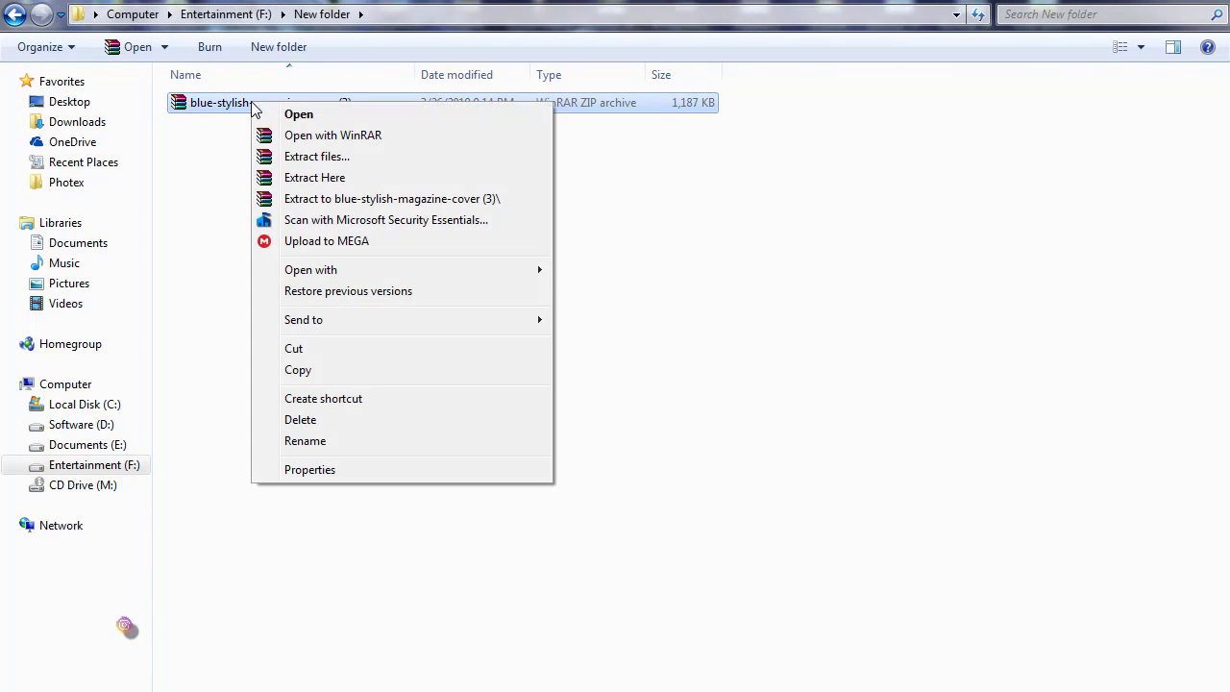
left_click(315, 159)
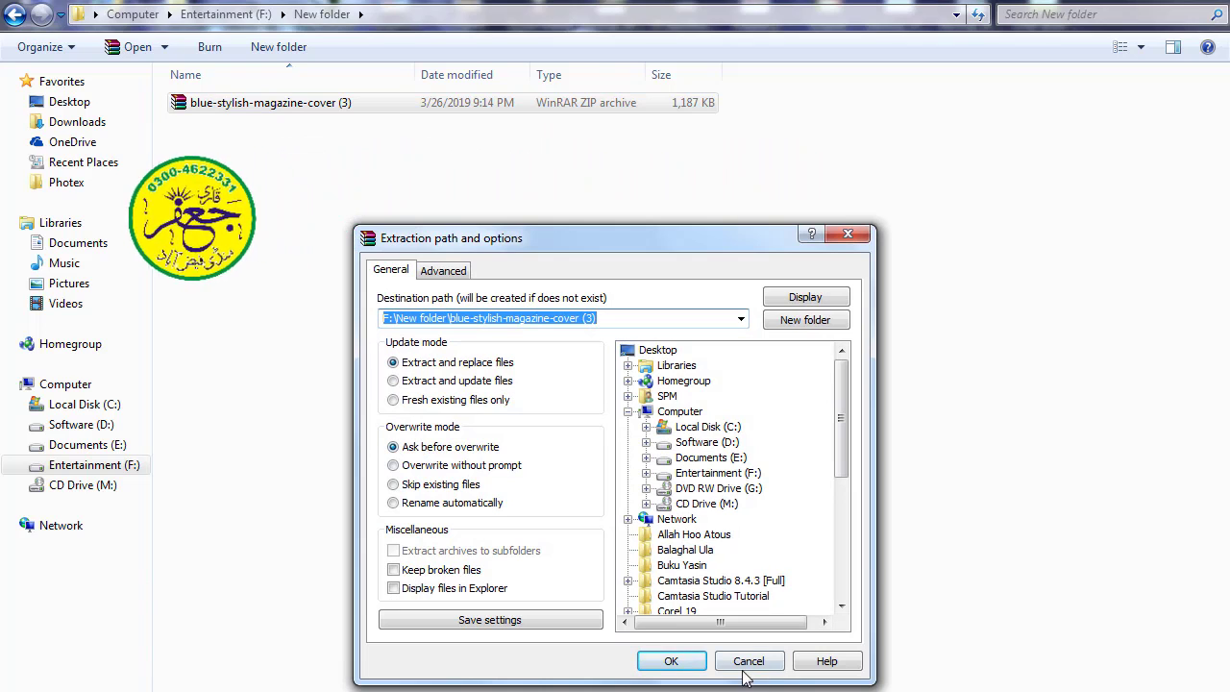
left_click(671, 661)
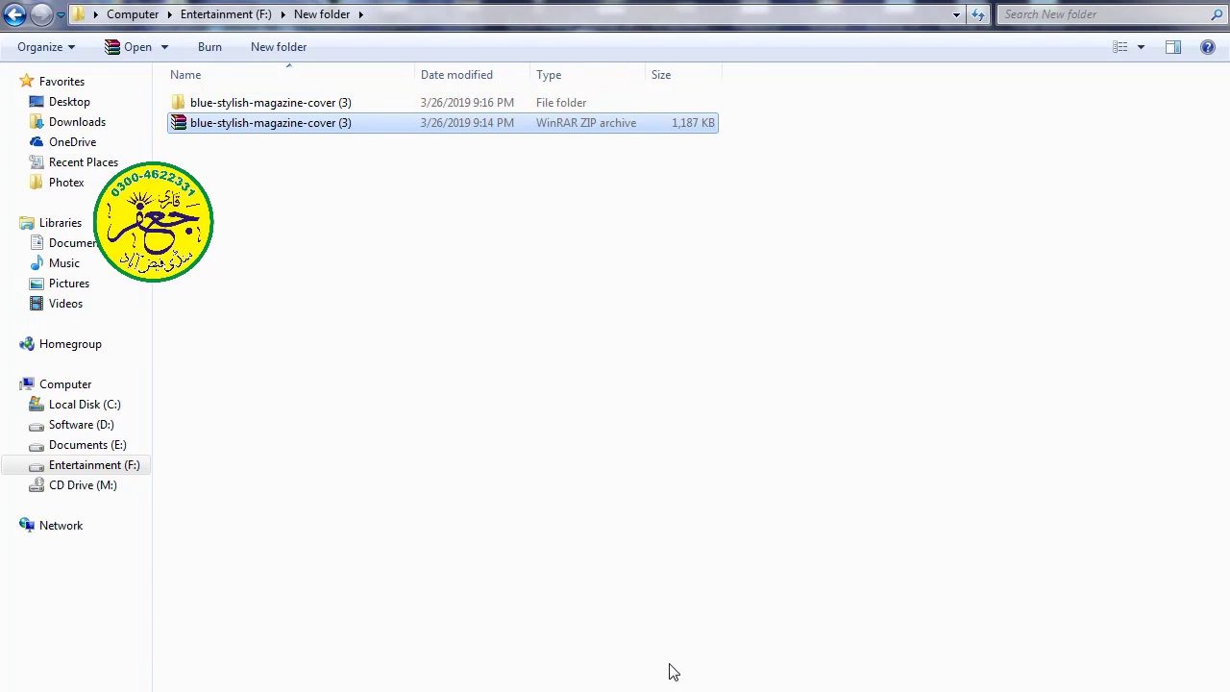
- Open the extracted blue-stylish-magazine-cover (3) folder and view its 641 JPG preview image
double_click(242, 102)
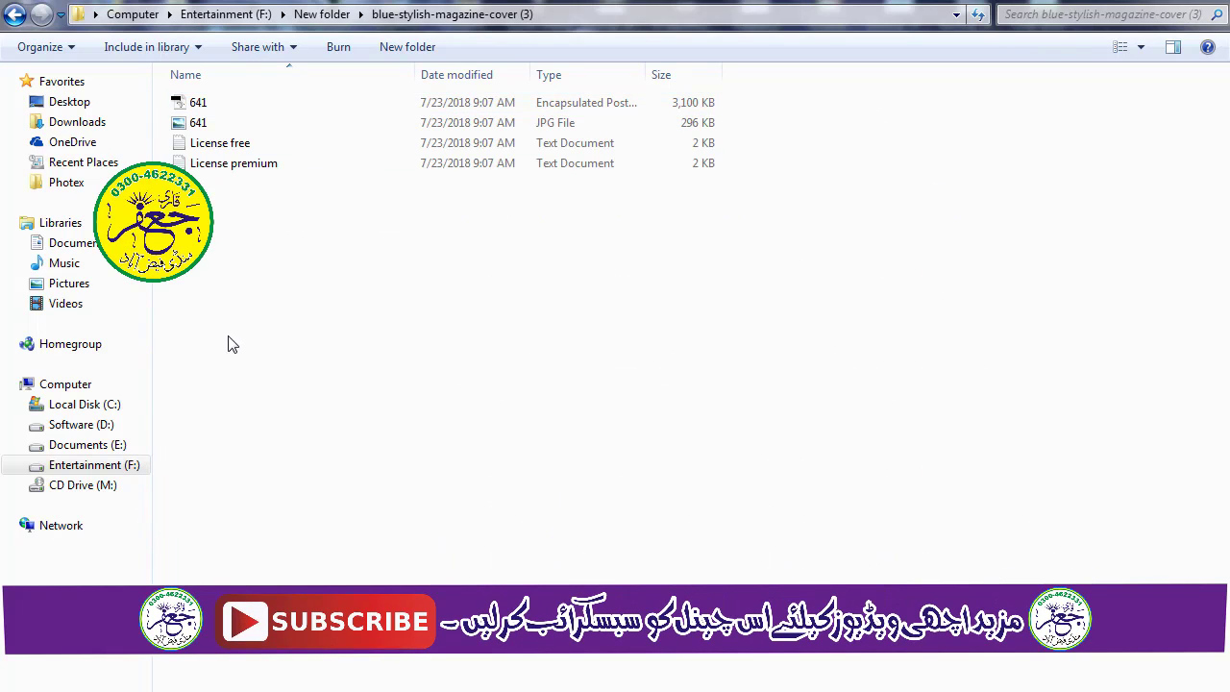
left_click(210, 124)
double_click(209, 124)
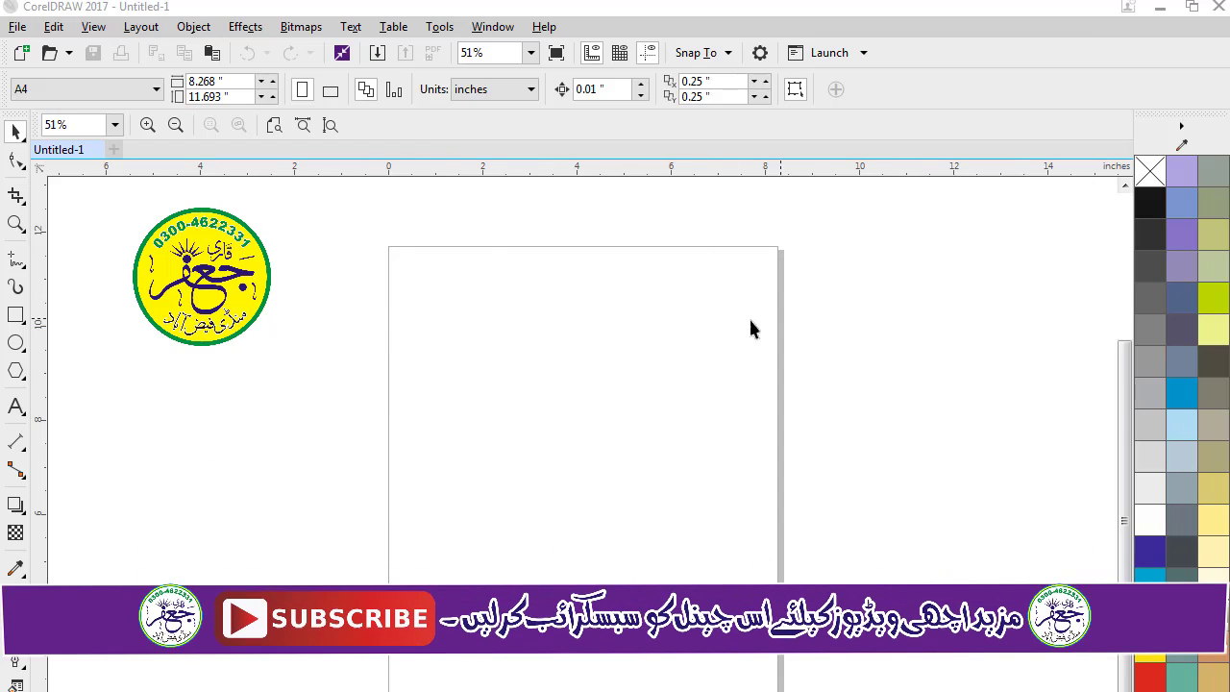
- In CorelDRAW, start an import and browse to F:\New folder\blue-stylish-magazine-cover (3)
right_click(486, 415)
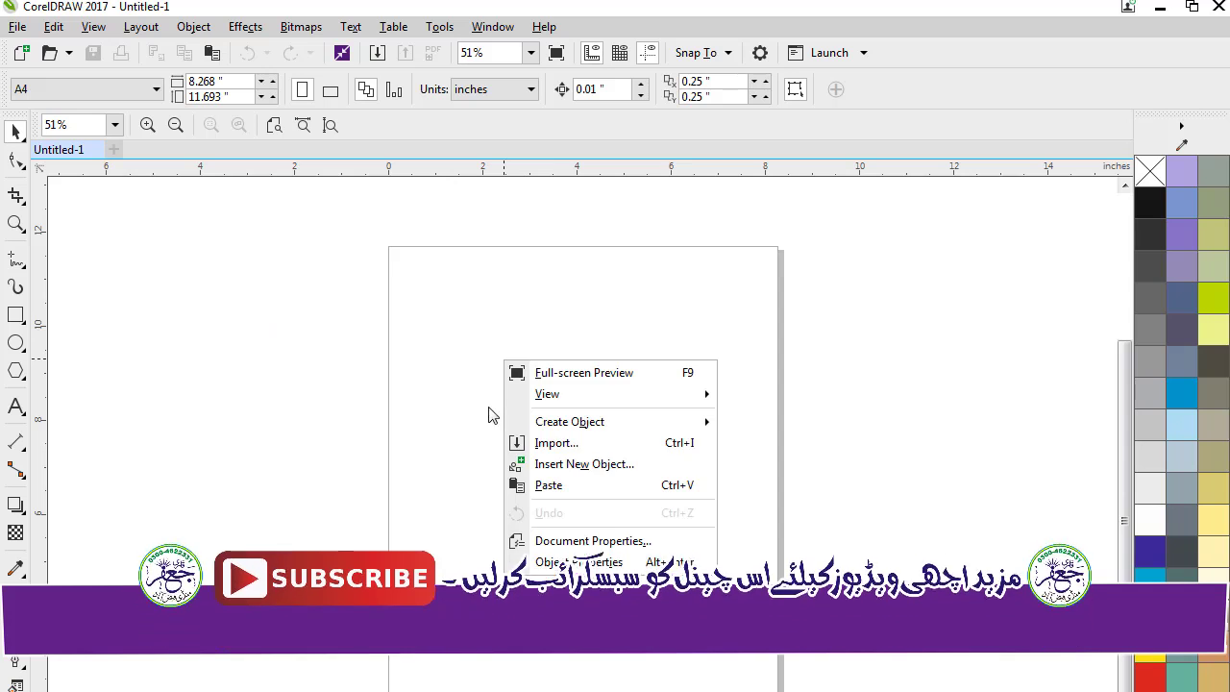
left_click(568, 444)
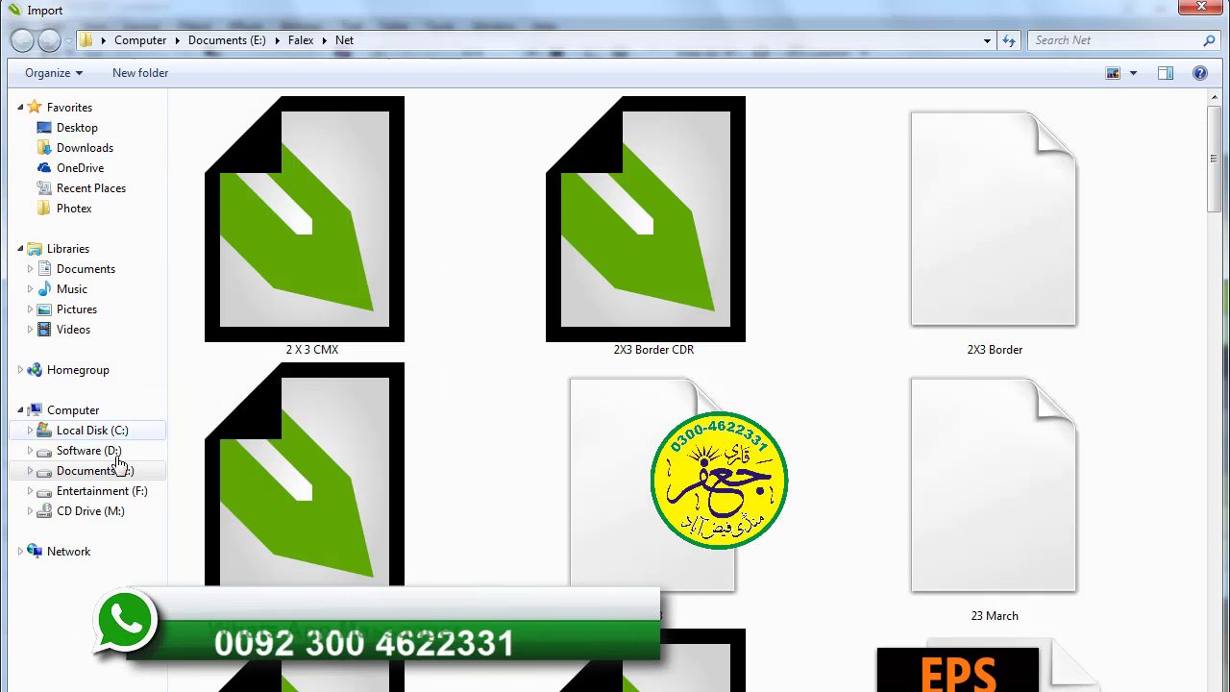
left_click(106, 491)
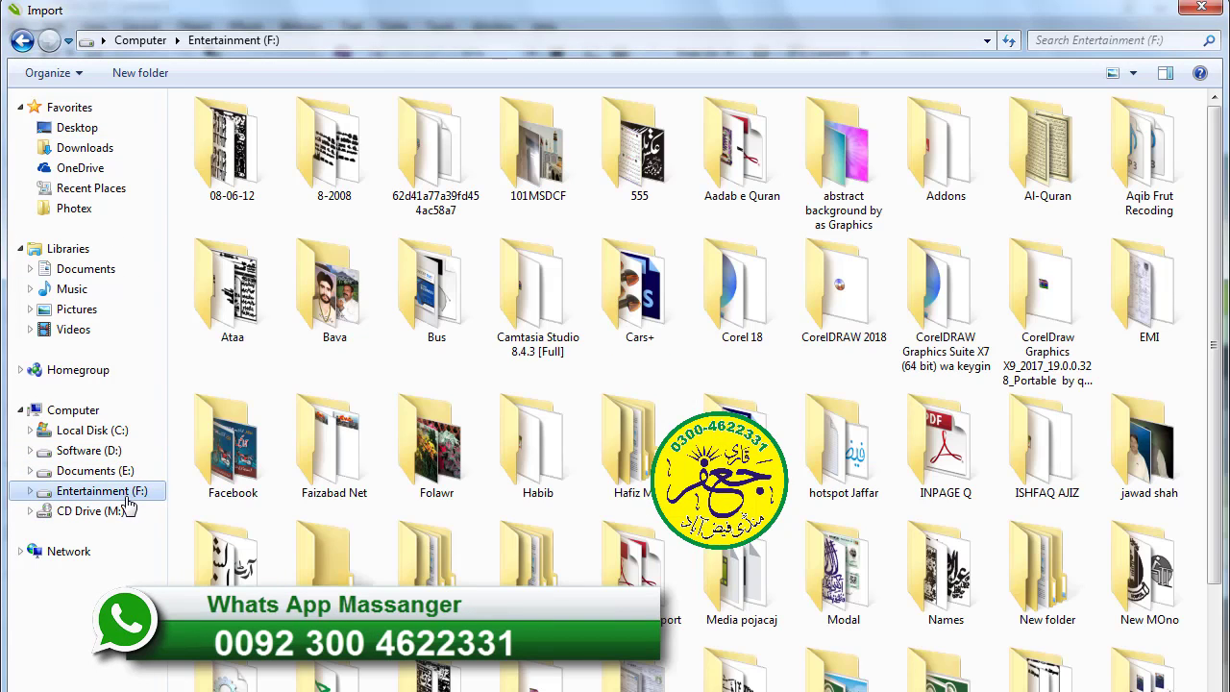
left_click(535, 465)
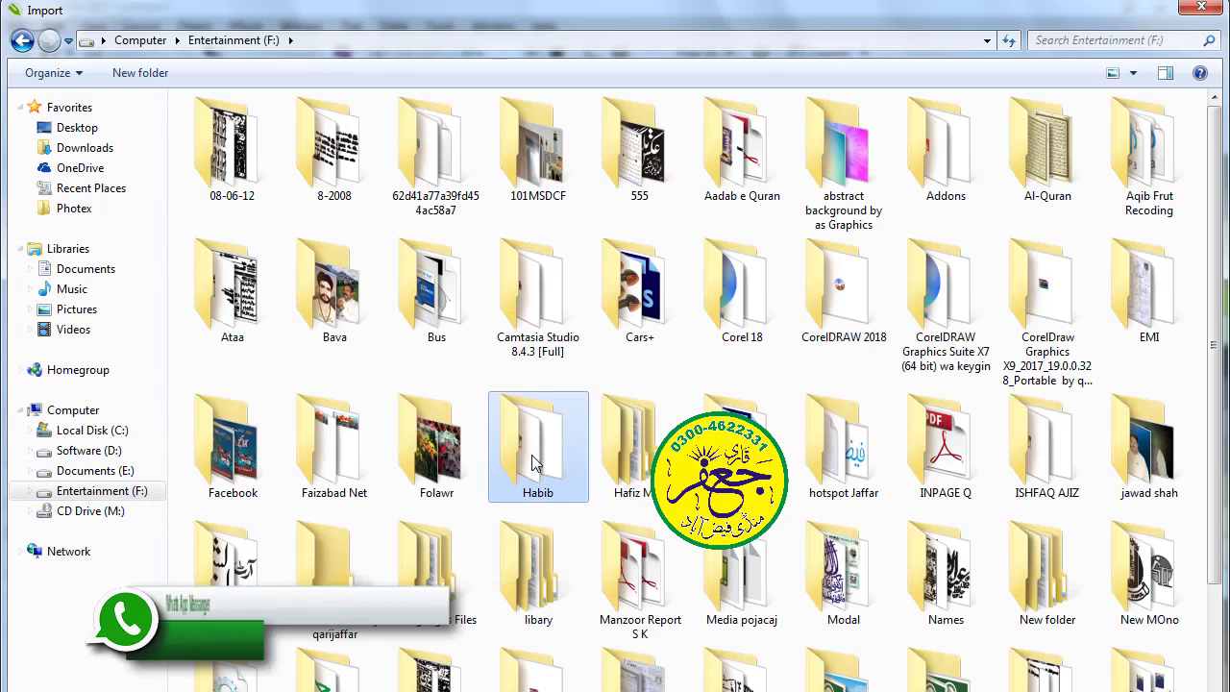
key("n")
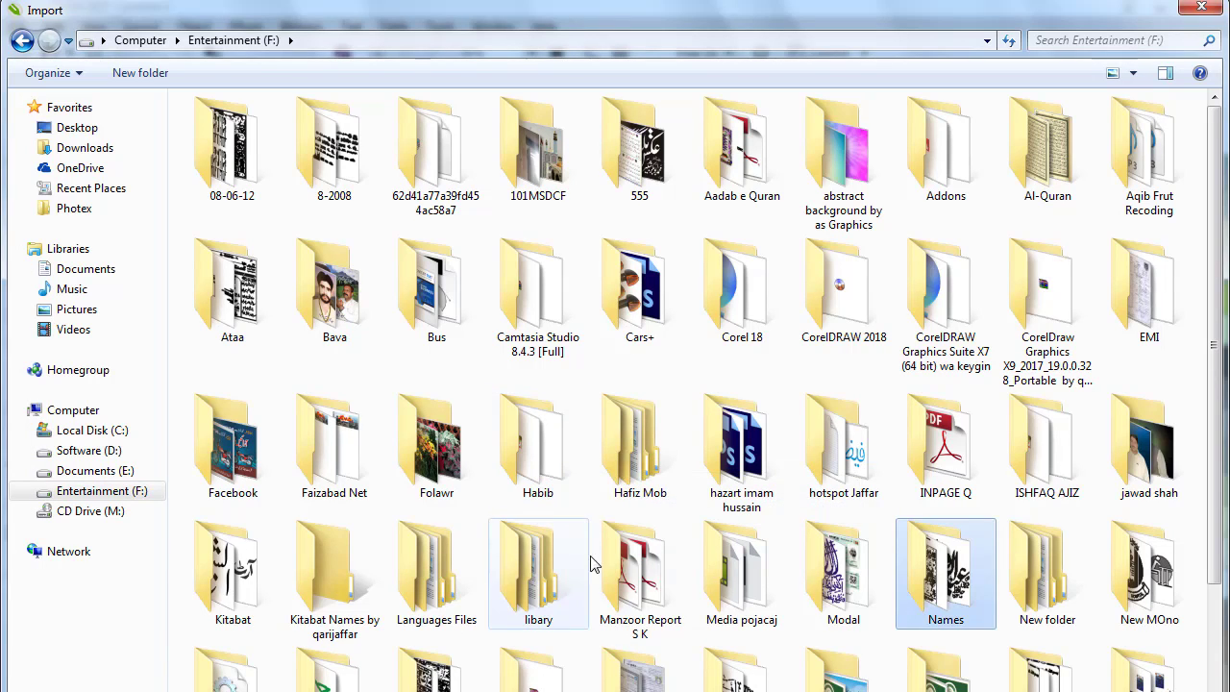
key("n")
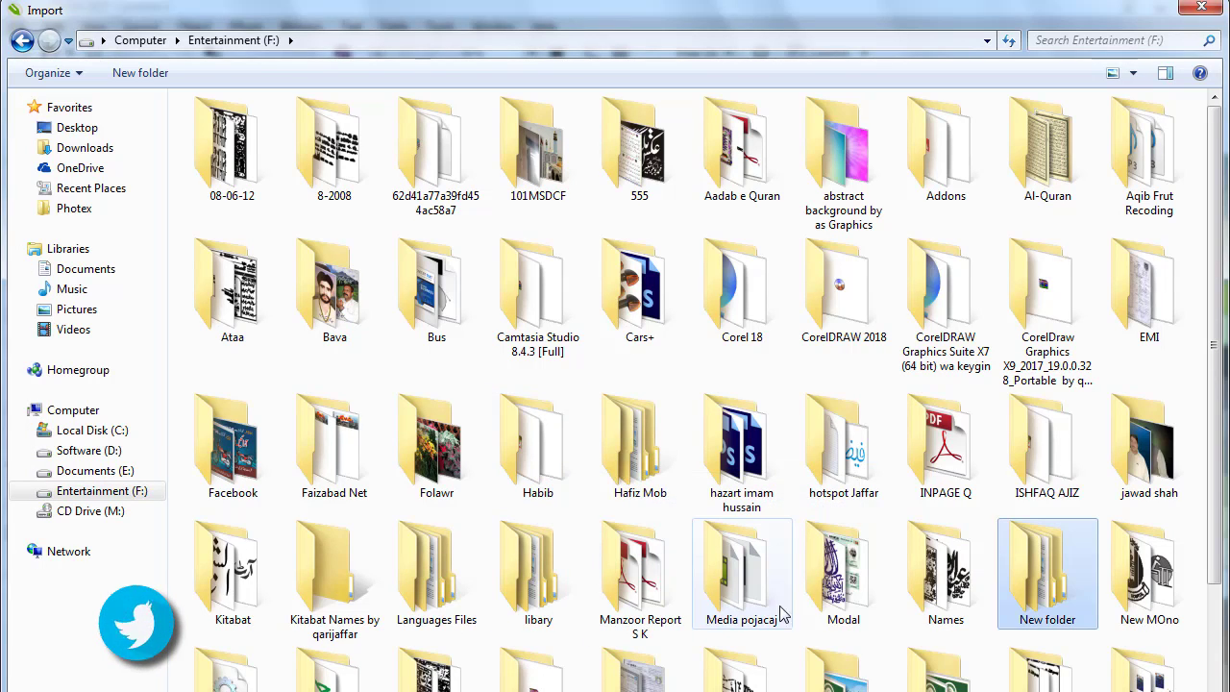
double_click(1035, 566)
double_click(255, 132)
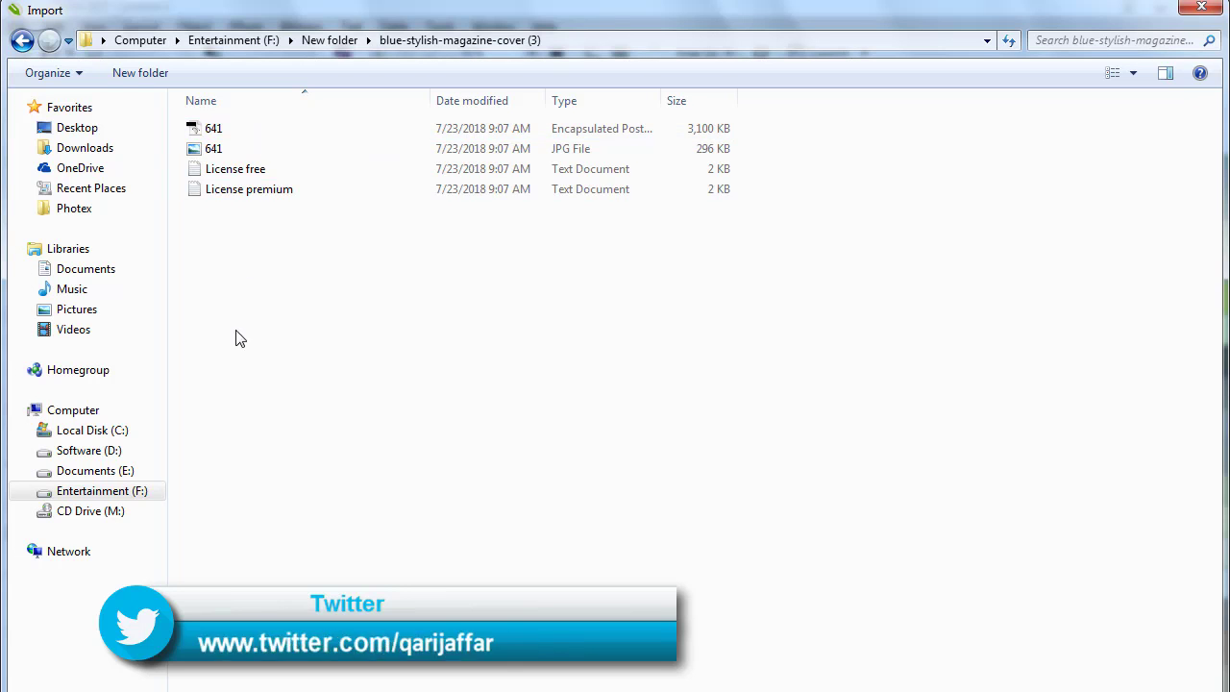
- Import the 641 Encapsulated PostScript file as editable with its text kept as Text
double_click(196, 133)
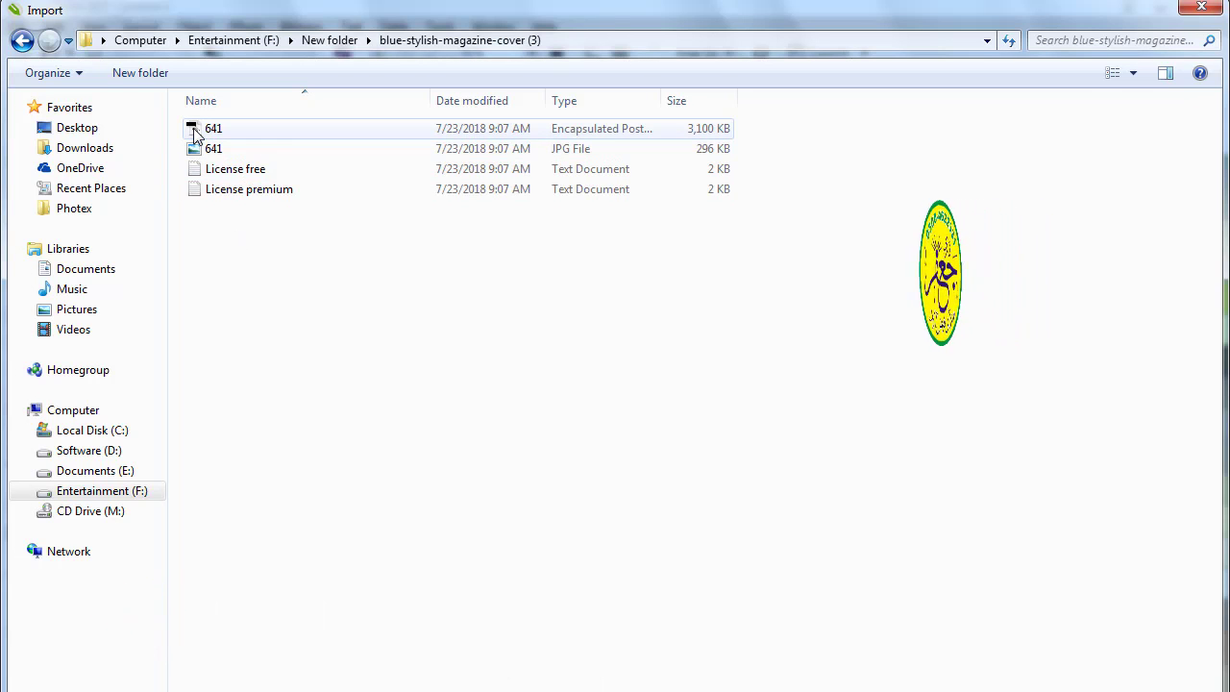
left_click(196, 132)
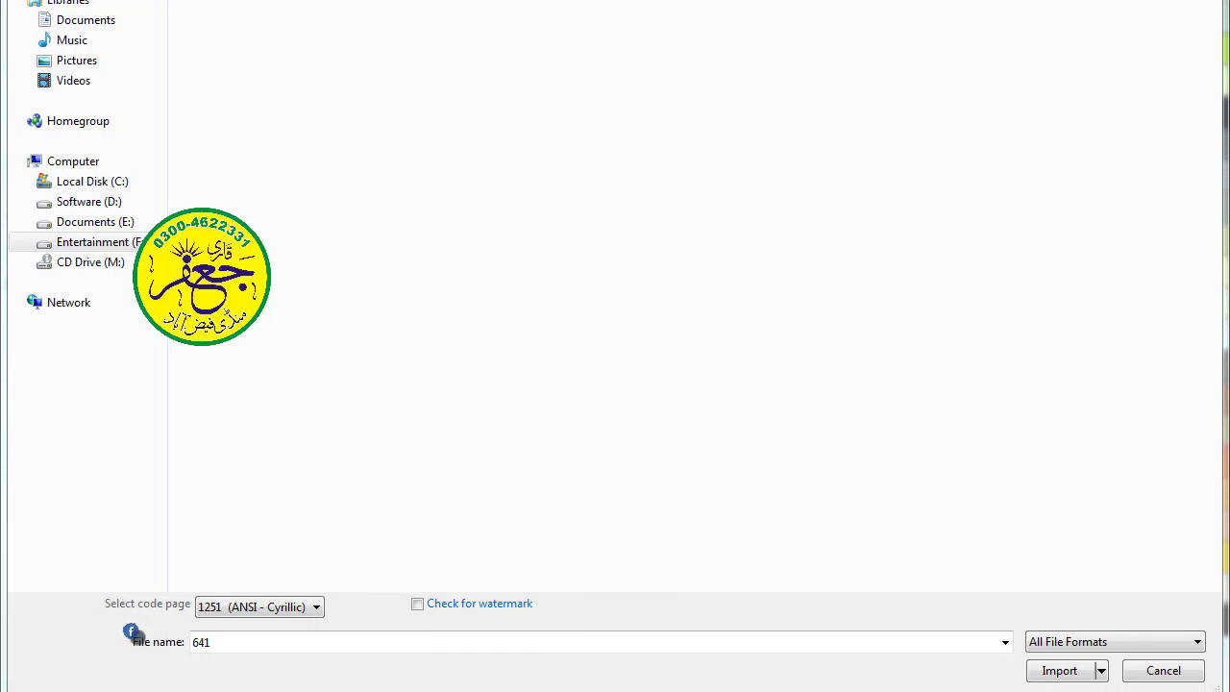
left_click(1060, 670)
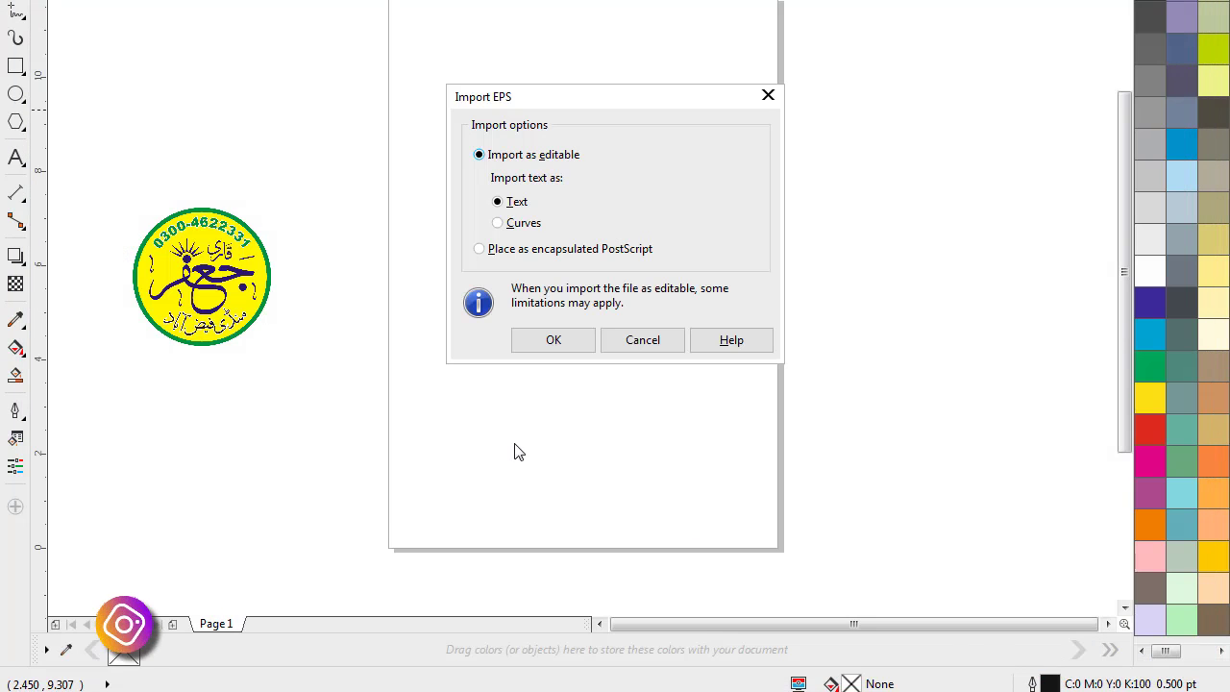
left_click(552, 342)
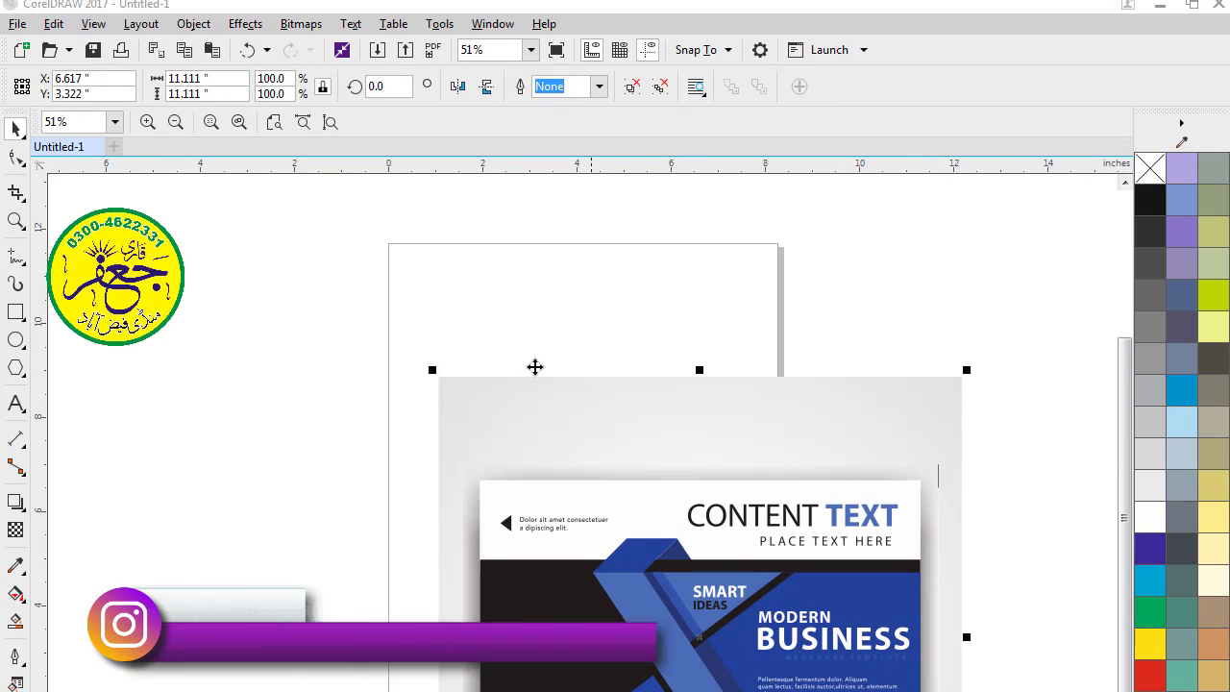
- Move the whole imported template to about X 4.6", Y 5.1" and ungroup it
left_click_drag(320, 306, 1006, 691)
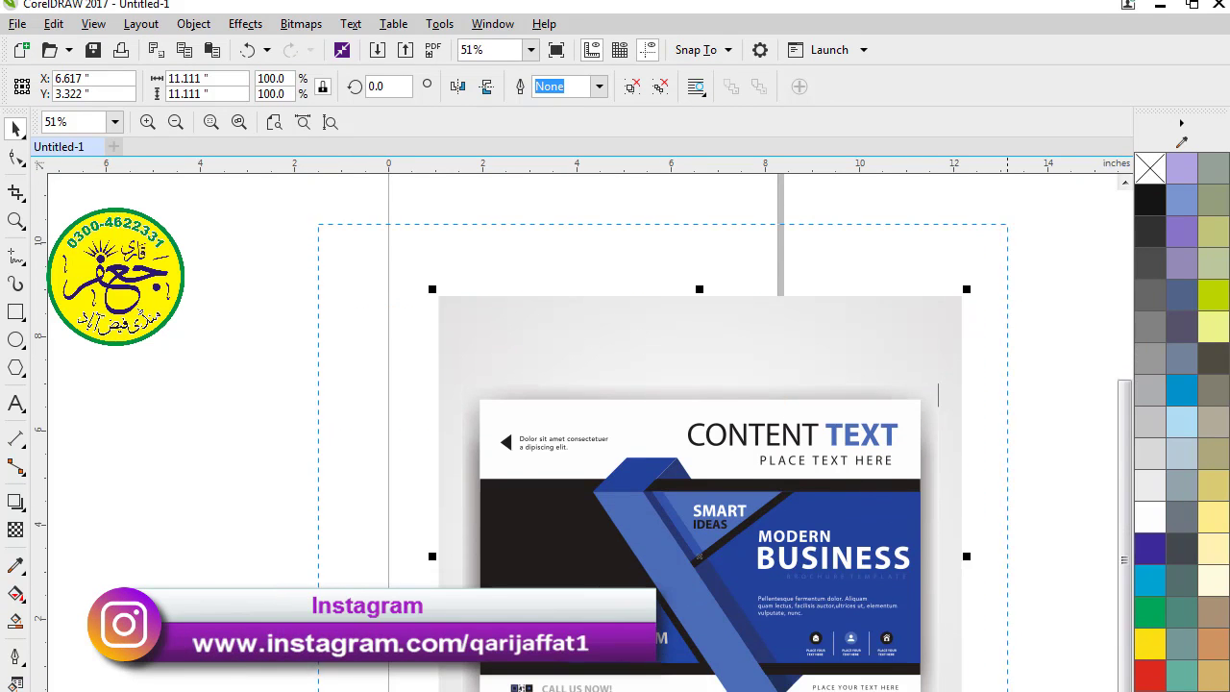
left_click_drag(706, 564, 612, 479)
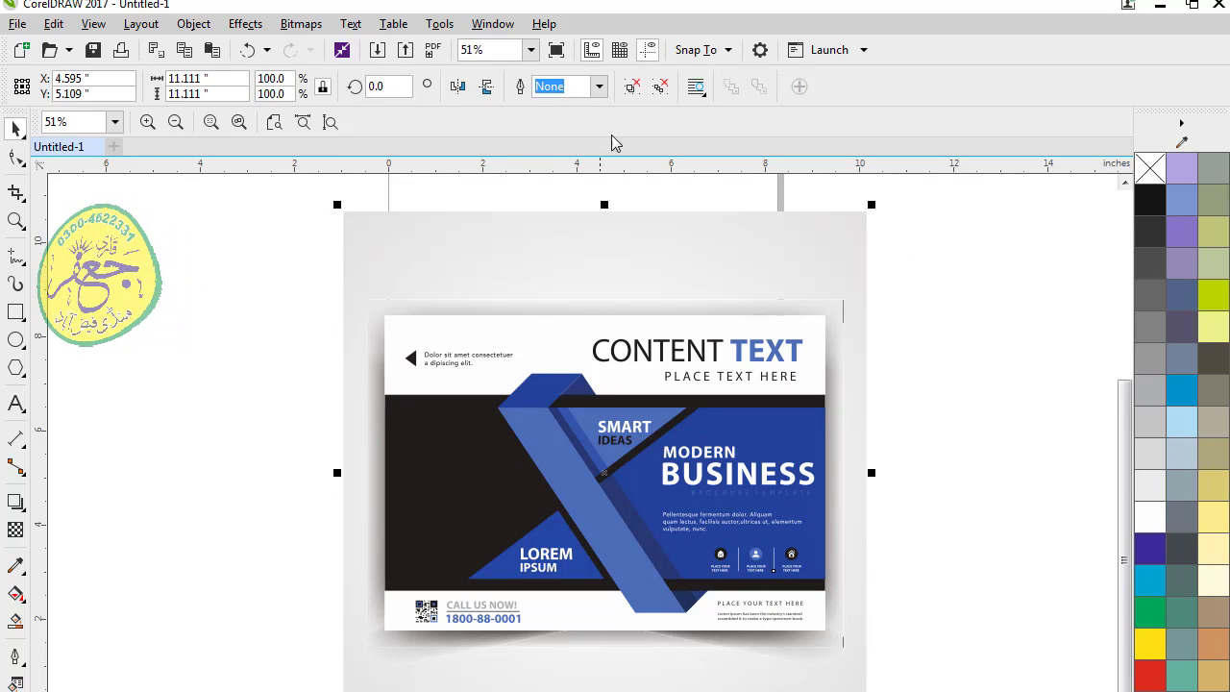
left_click(632, 87)
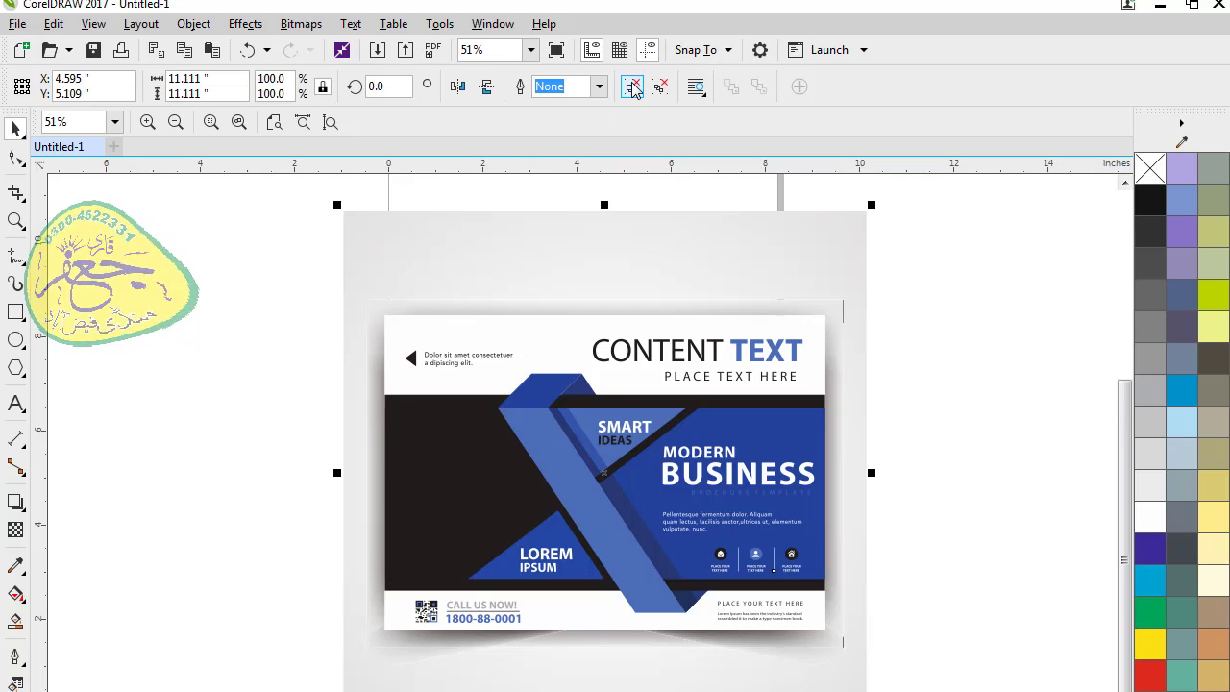
left_click(258, 323)
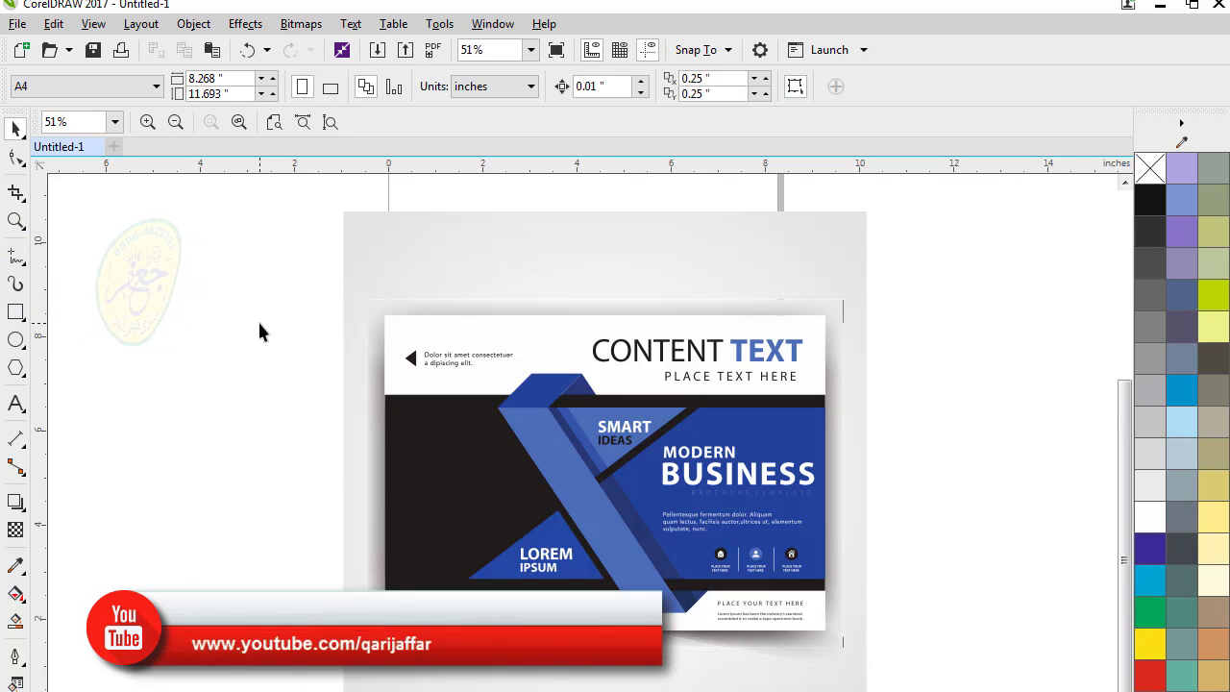
- Delete the large grey background square and the two curved shadows under the card's lower corners
left_click(454, 259)
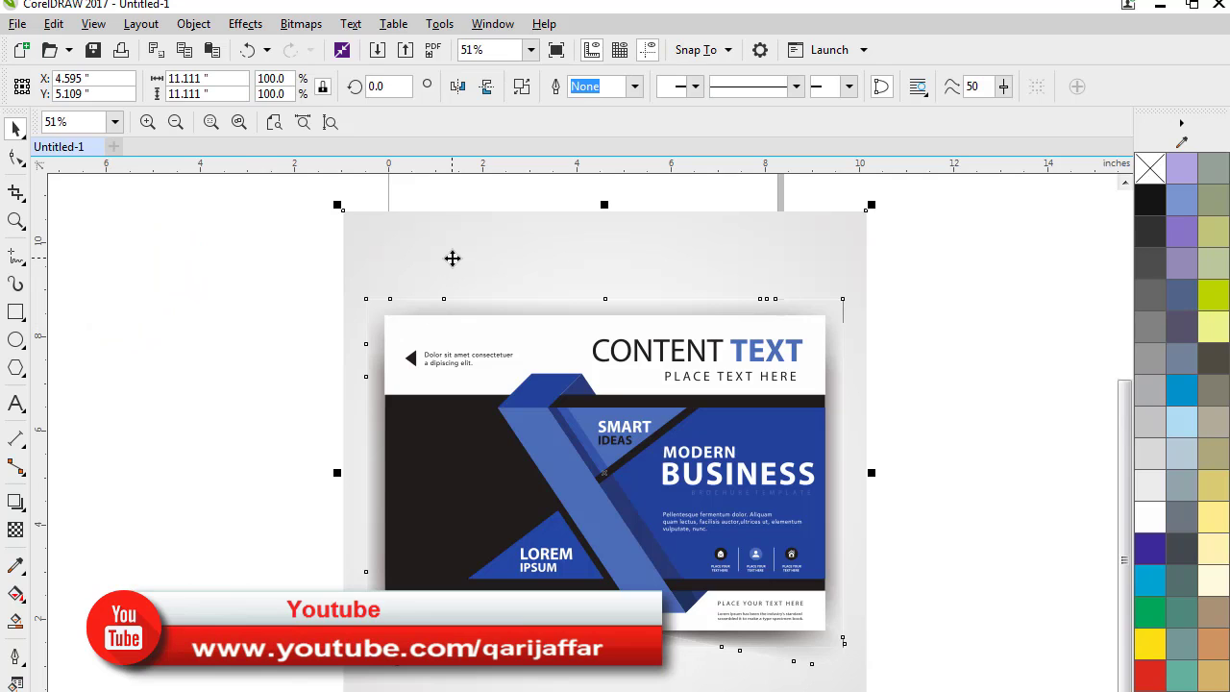
key("Delete")
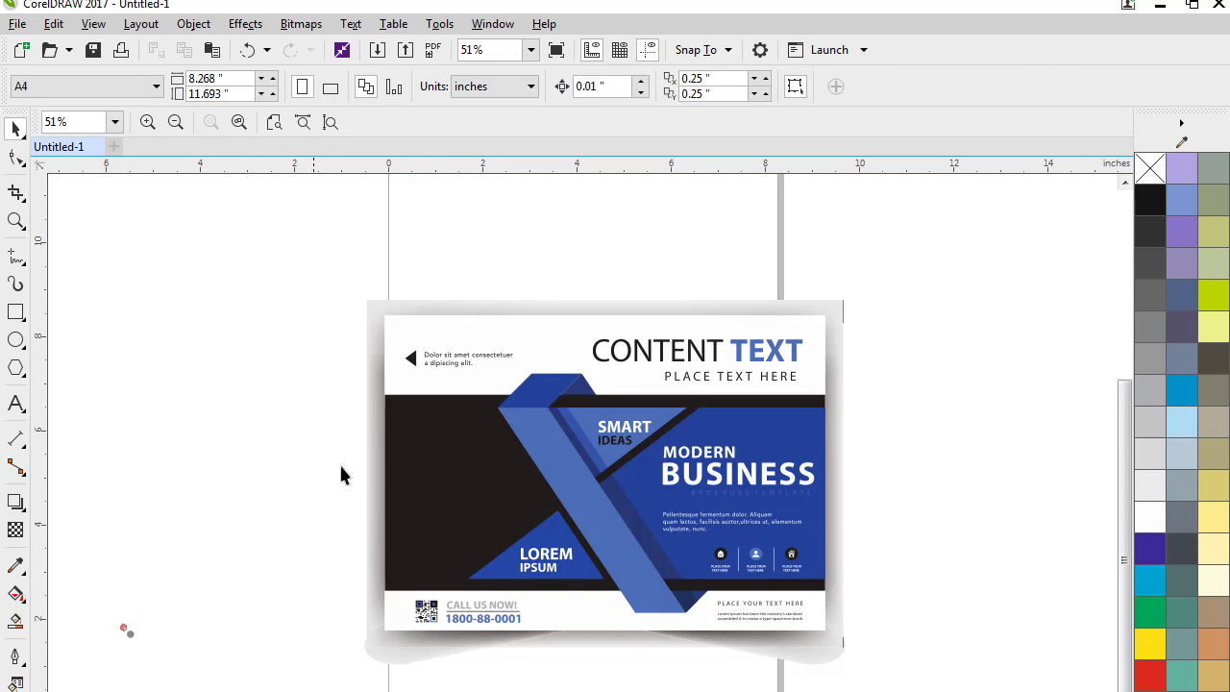
left_click(389, 661)
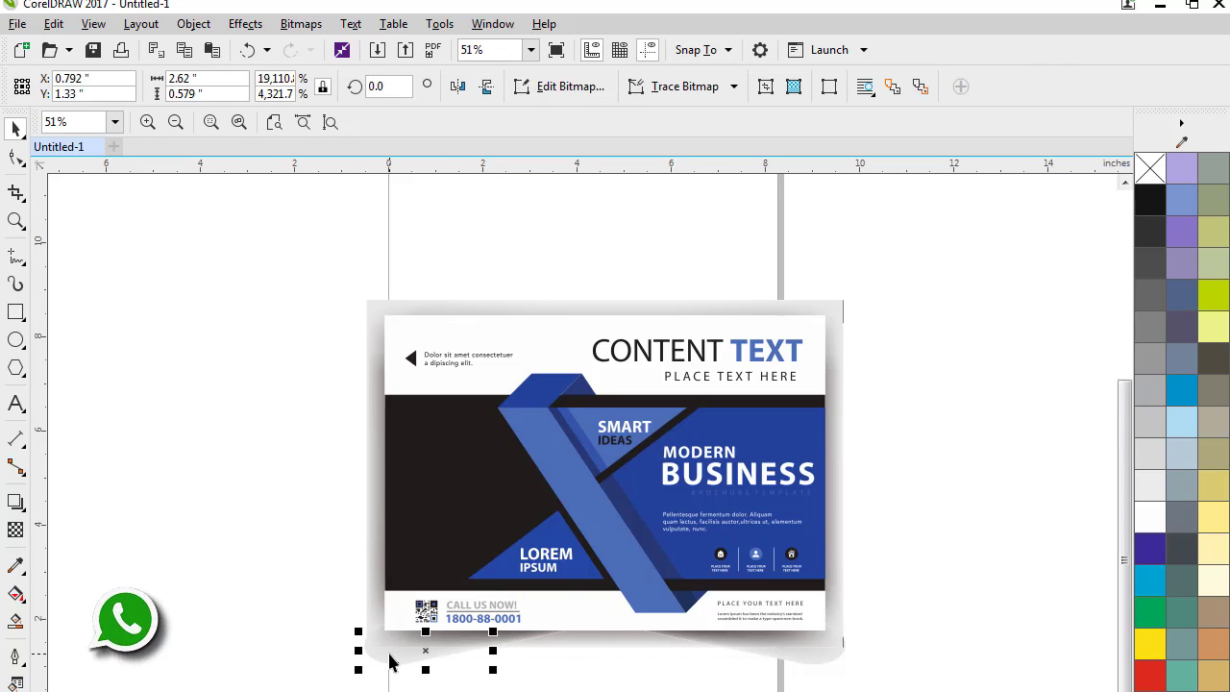
left_click(796, 673)
left_click(807, 661)
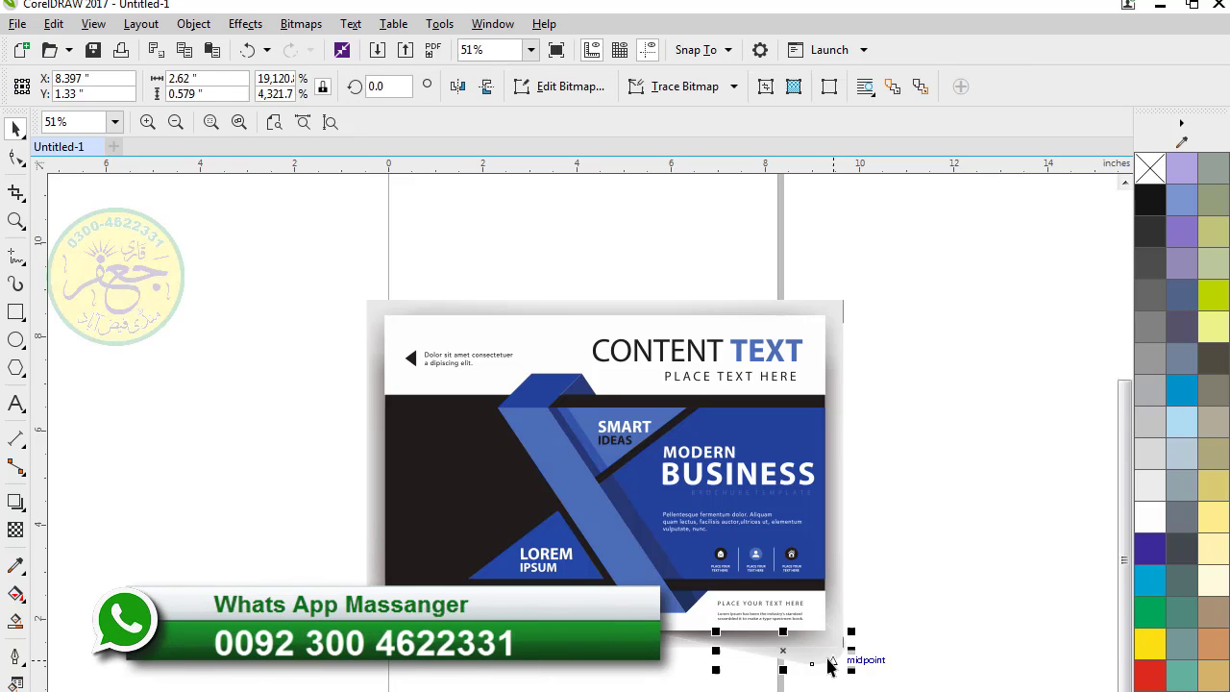
- Delete the lower white band's texts and QR code, plus the Modern Business text block on the blue panel
left_click(902, 599)
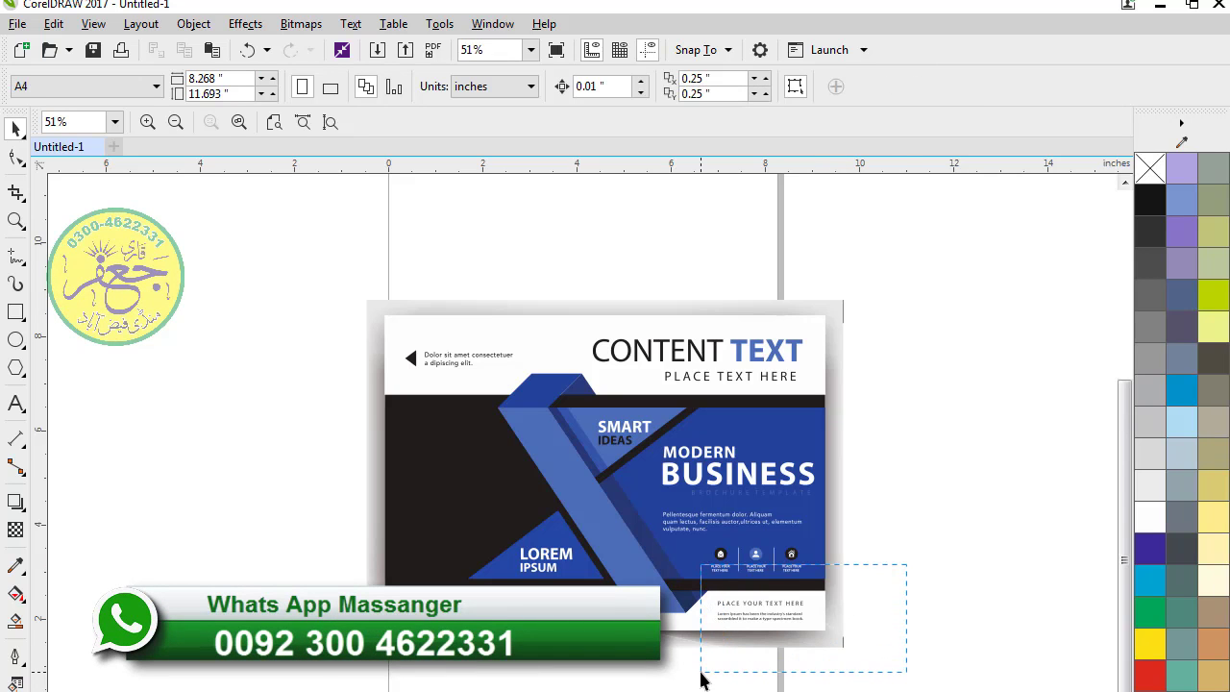
left_click_drag(331, 563, 539, 682)
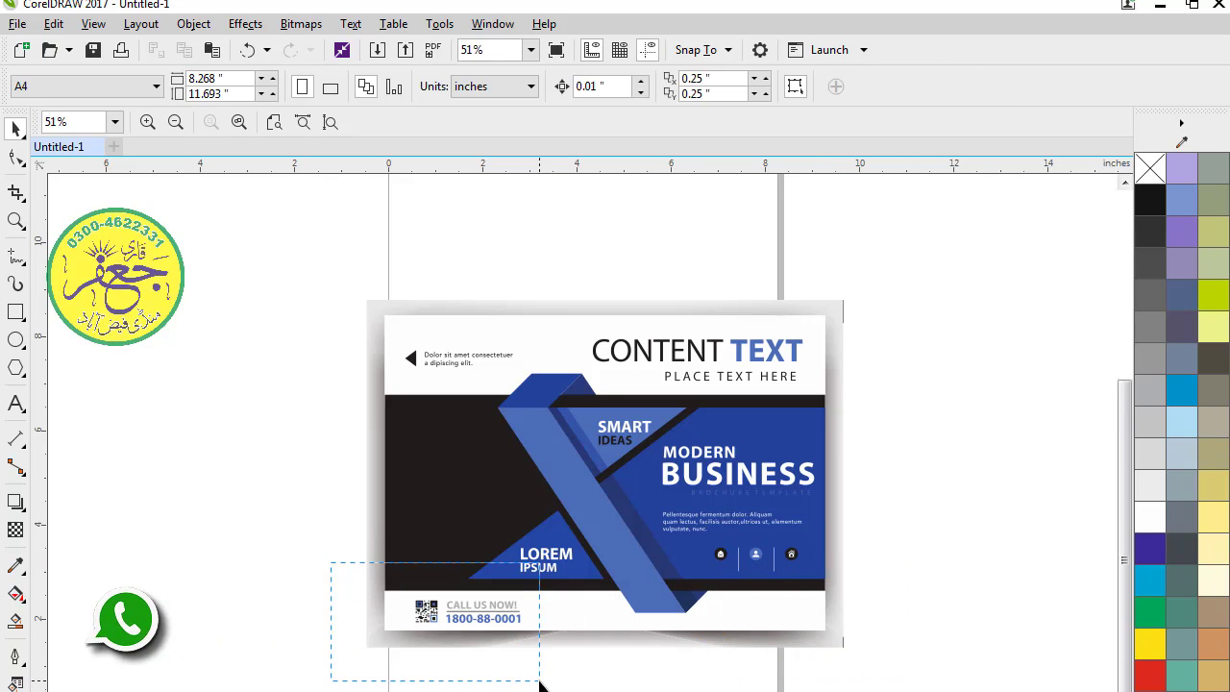
key("Delete")
left_click_drag(904, 406, 704, 539)
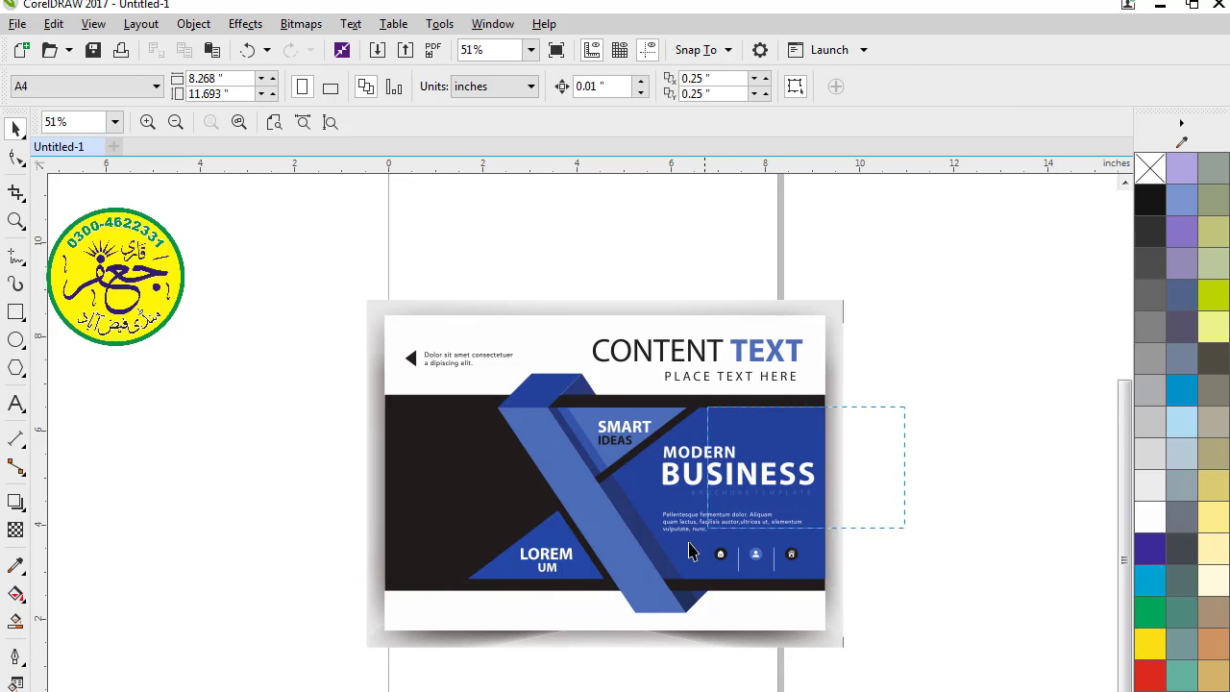
left_click_drag(661, 593, 634, 550)
key("Delete")
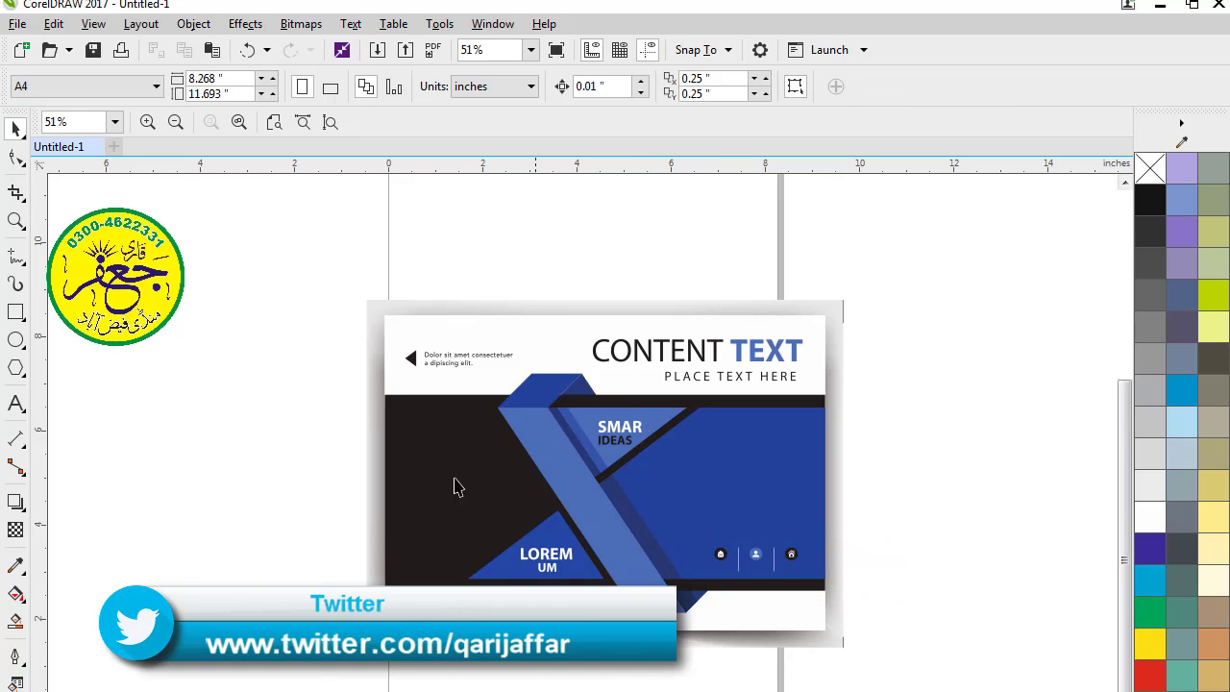
- Delete the Smart Ideas lettering in the triangle and the Content Text heading with its subtitle
left_click(619, 435)
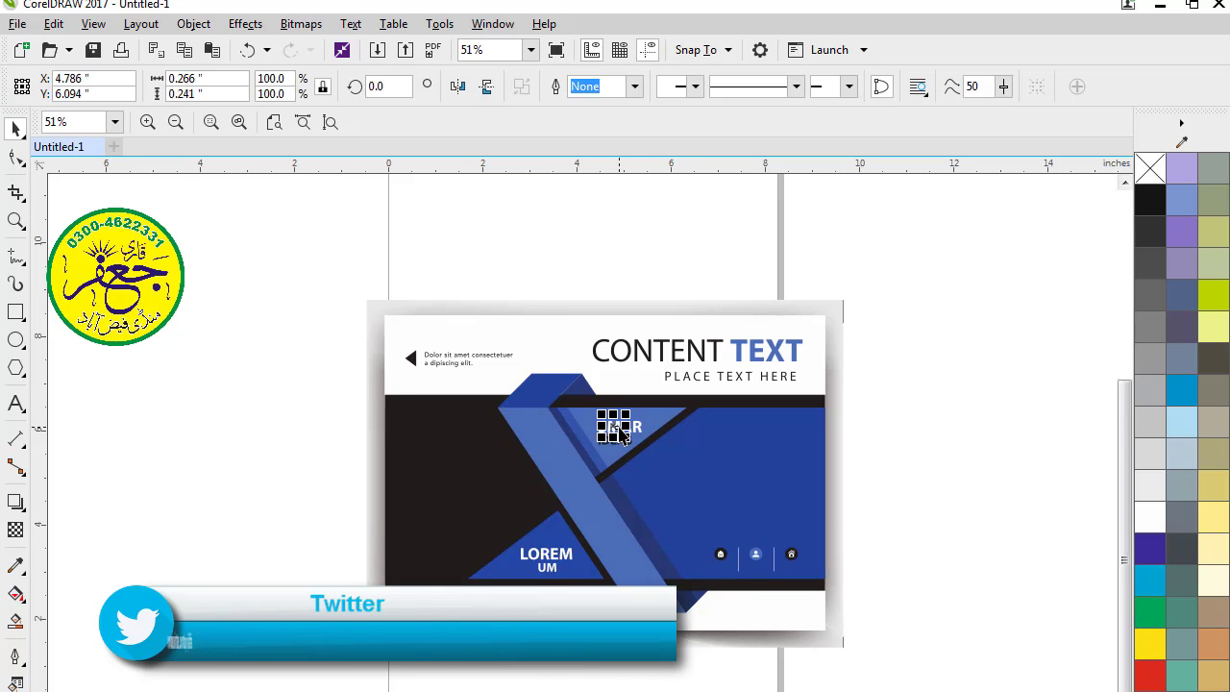
key("Delete")
left_click_drag(901, 405, 580, 448)
key("Delete")
left_click_drag(930, 317, 587, 386)
key("Delete")
- Delete the arrow with its small text in the upper white band and the Lorem Ipsum text
left_click_drag(304, 299, 527, 426)
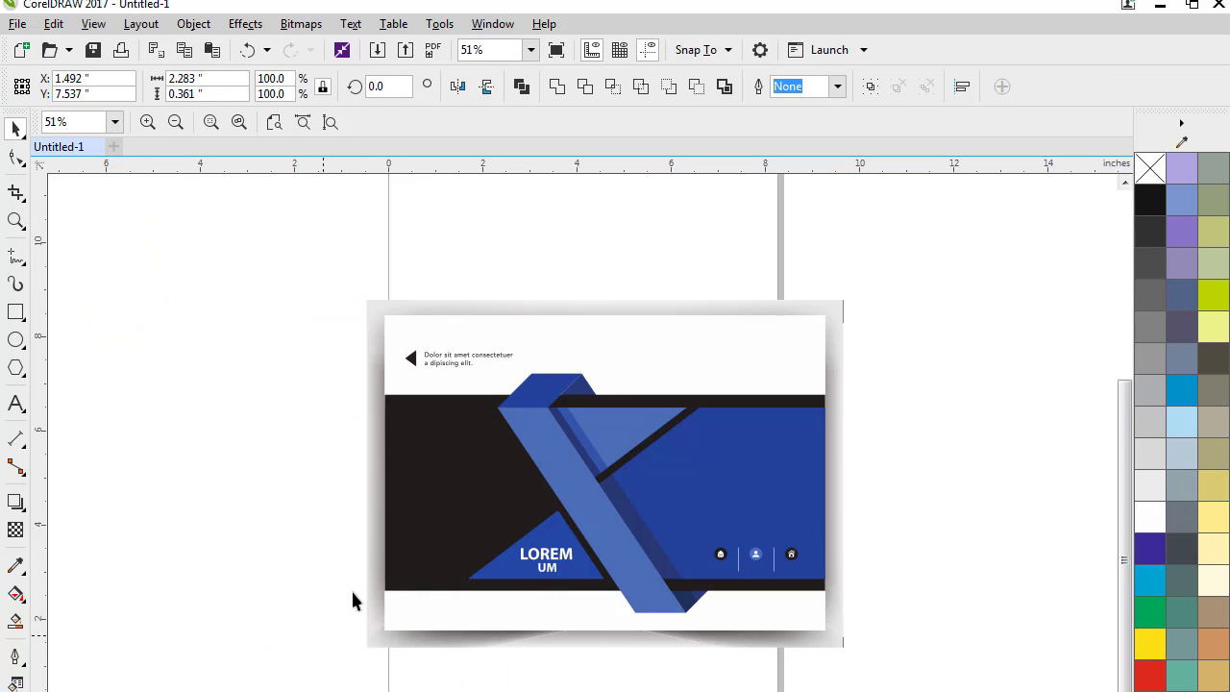
left_click_drag(317, 528, 579, 611)
key("Delete")
left_click(907, 588)
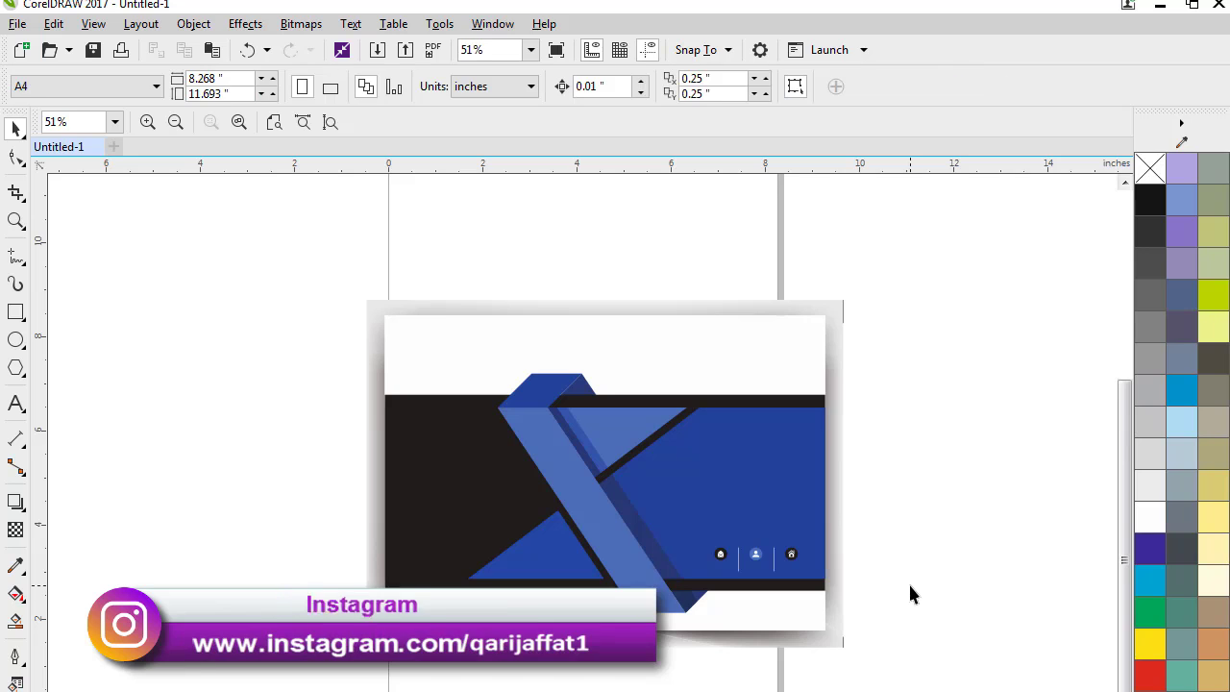
- Delete the shadow strips along the card's upper and right edges
left_click(830, 300)
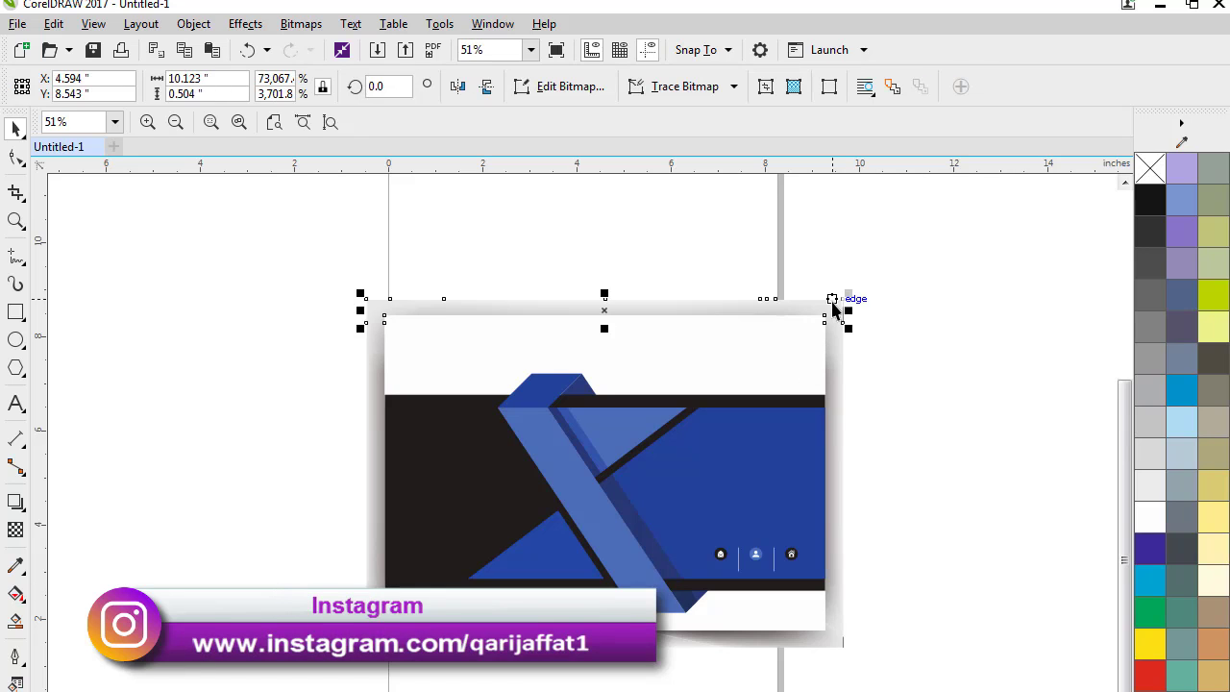
left_click_drag(831, 300, 865, 334)
left_click(841, 352)
left_click(837, 343)
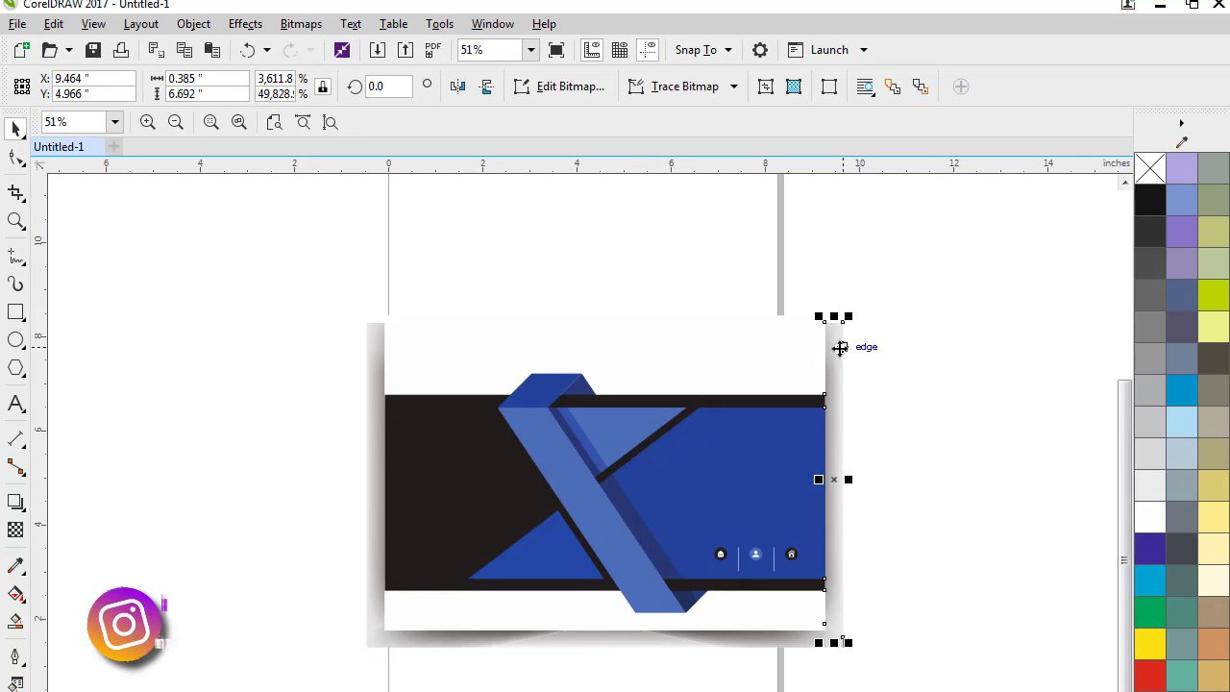
key("Delete")
- Delete the remaining shadow pieces along the card's left and lower edges
left_click(414, 657)
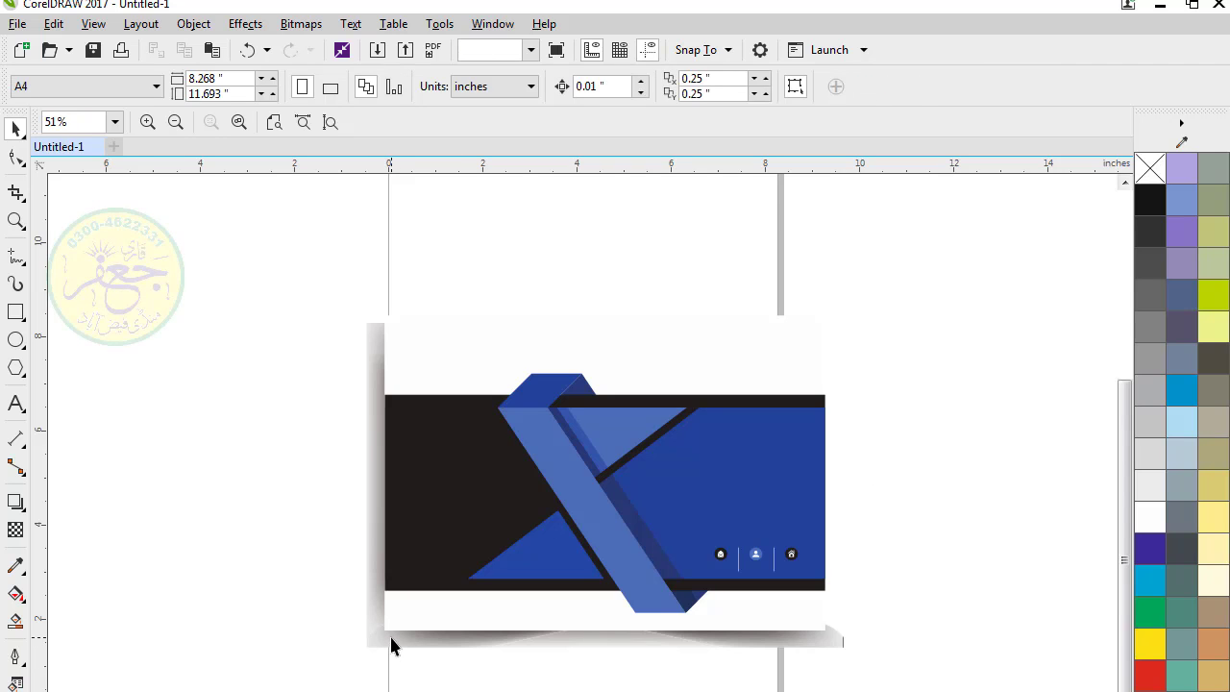
left_click(393, 639)
key("Delete")
left_click(367, 503)
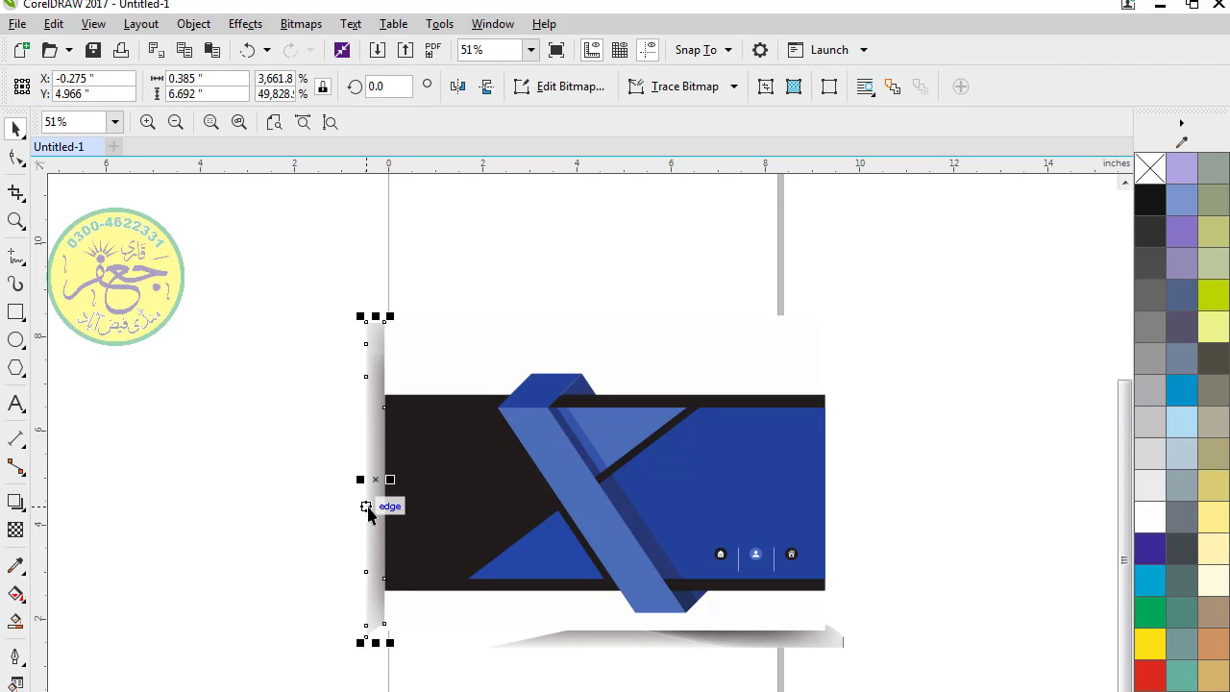
key("Delete")
left_click(606, 658)
key("Delete")
left_click(607, 658)
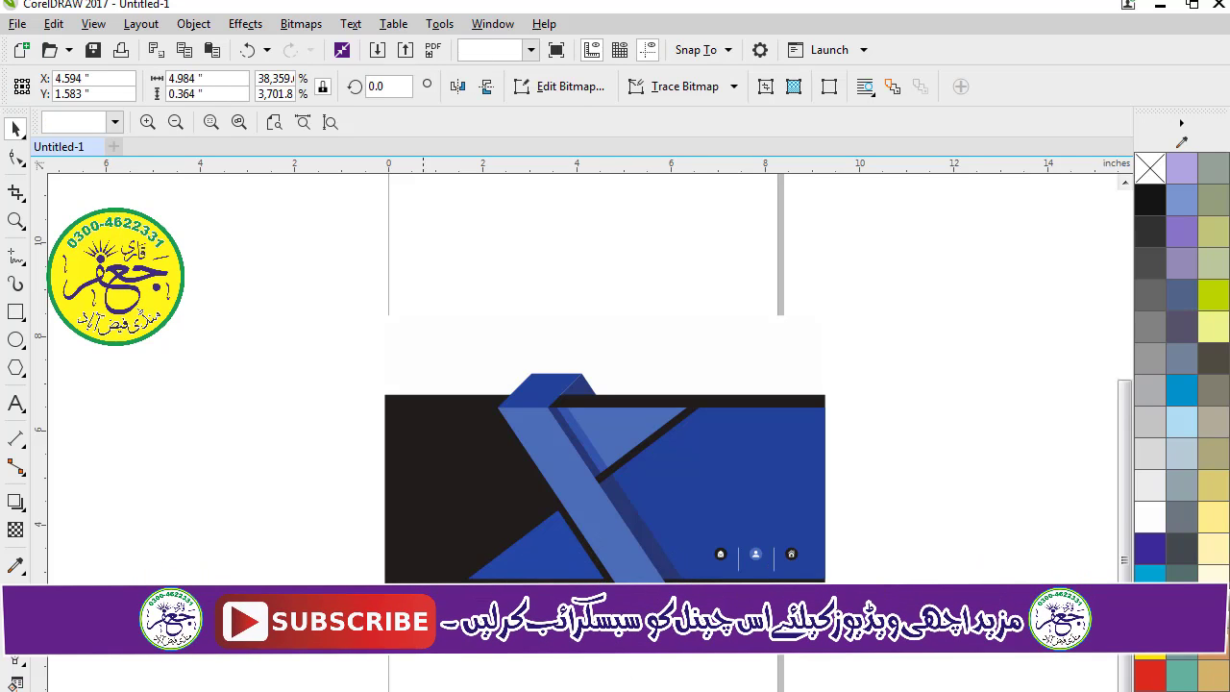
key("Delete")
left_click_drag(266, 351, 1026, 663)
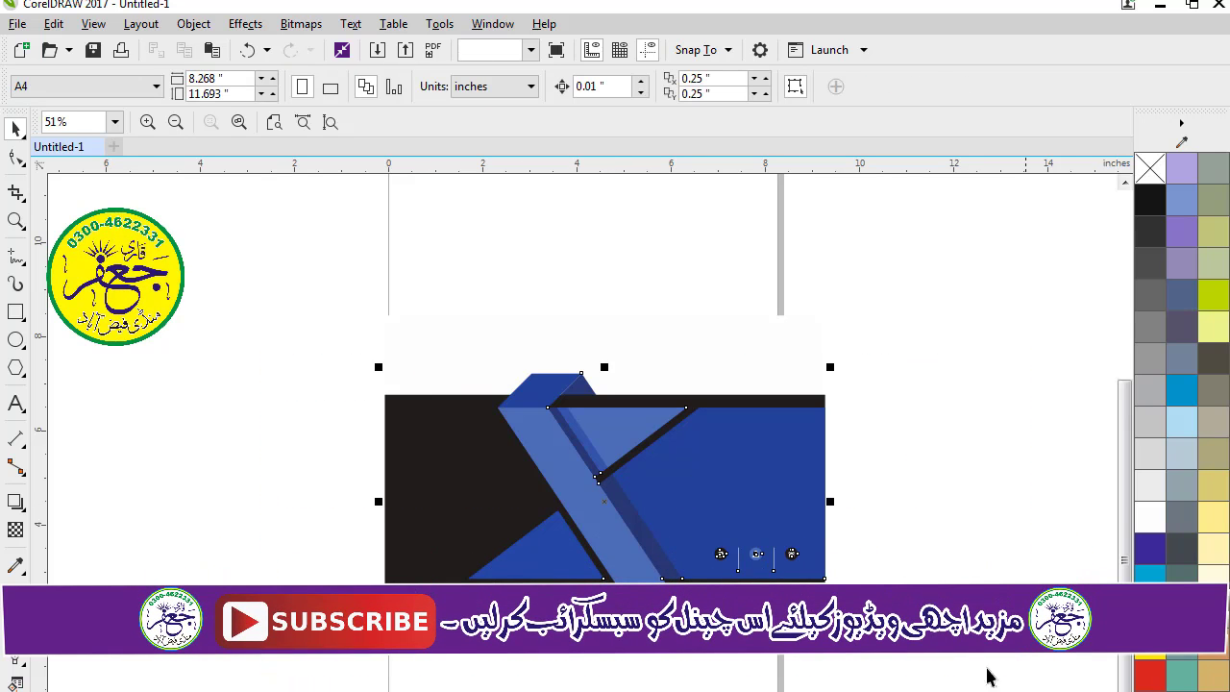
left_click(80, 432)
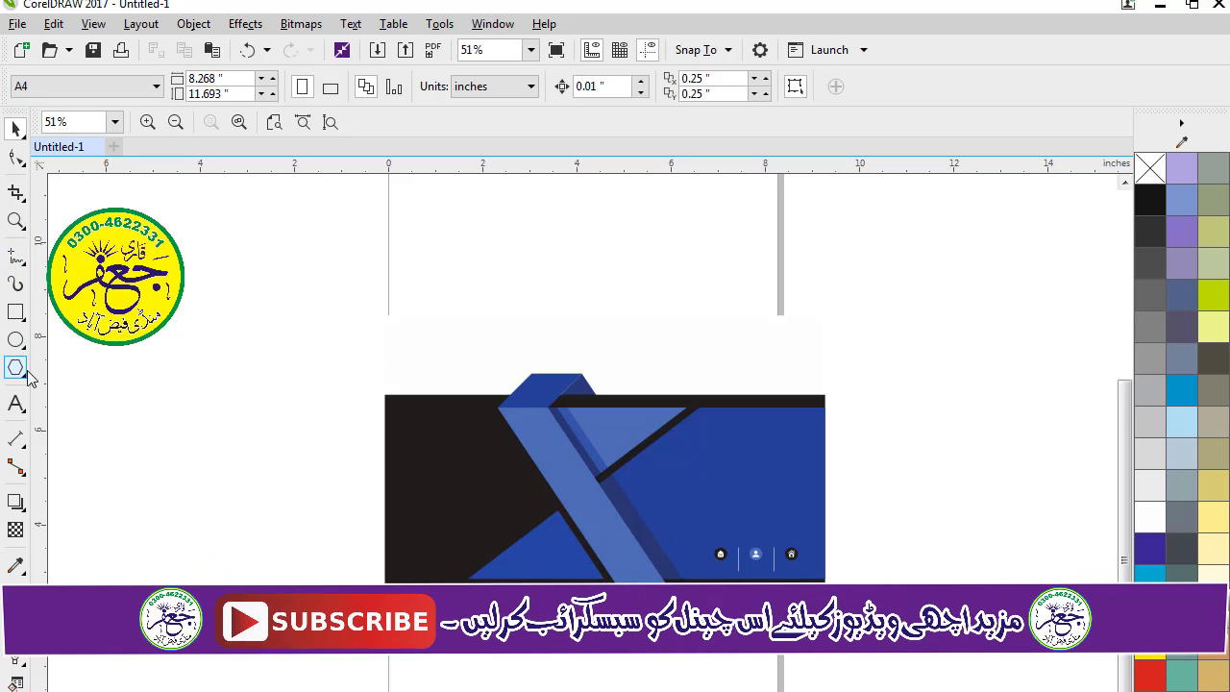
- Draw a rectangle about 7.19 by 4.14 inches overlapping the upper-left part of the card artwork
left_click(15, 312)
left_click_drag(117, 263, 461, 463)
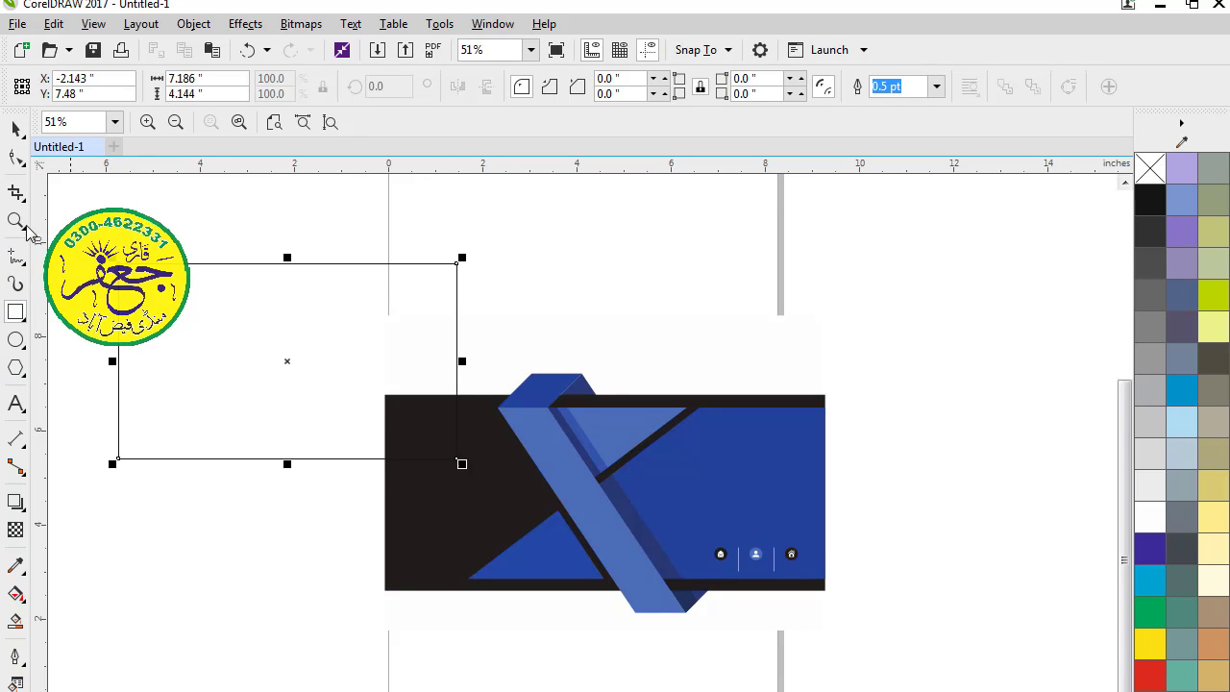
left_click(15, 128)
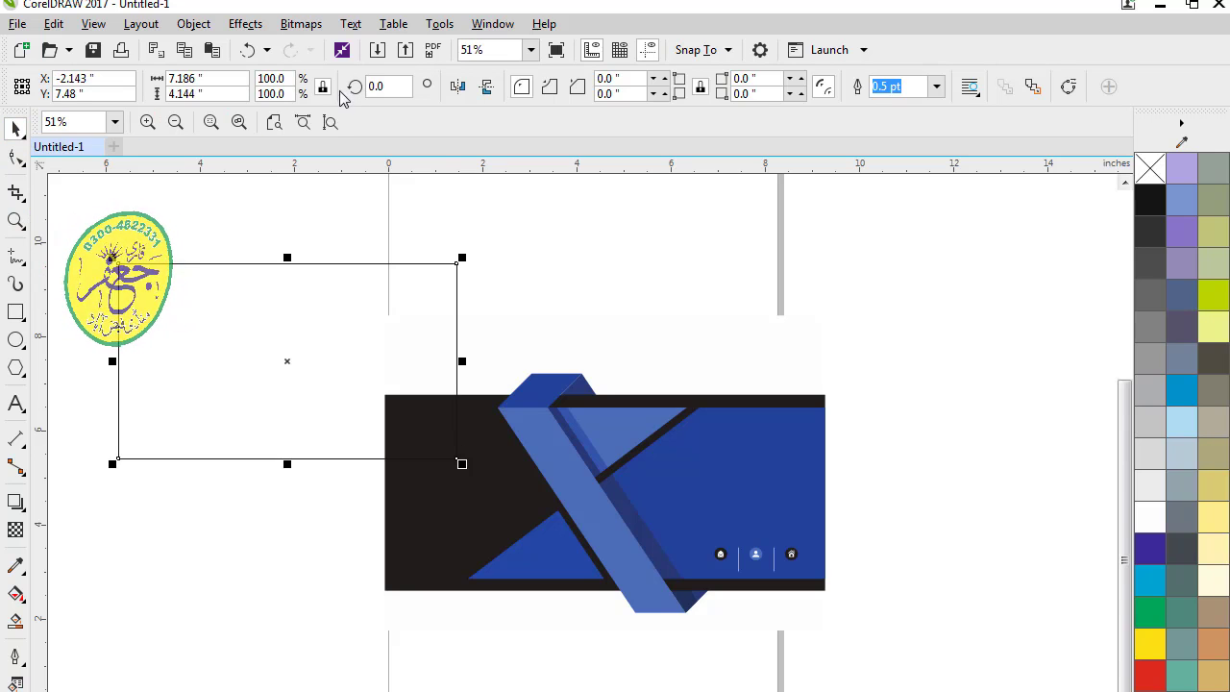
left_click(458, 197)
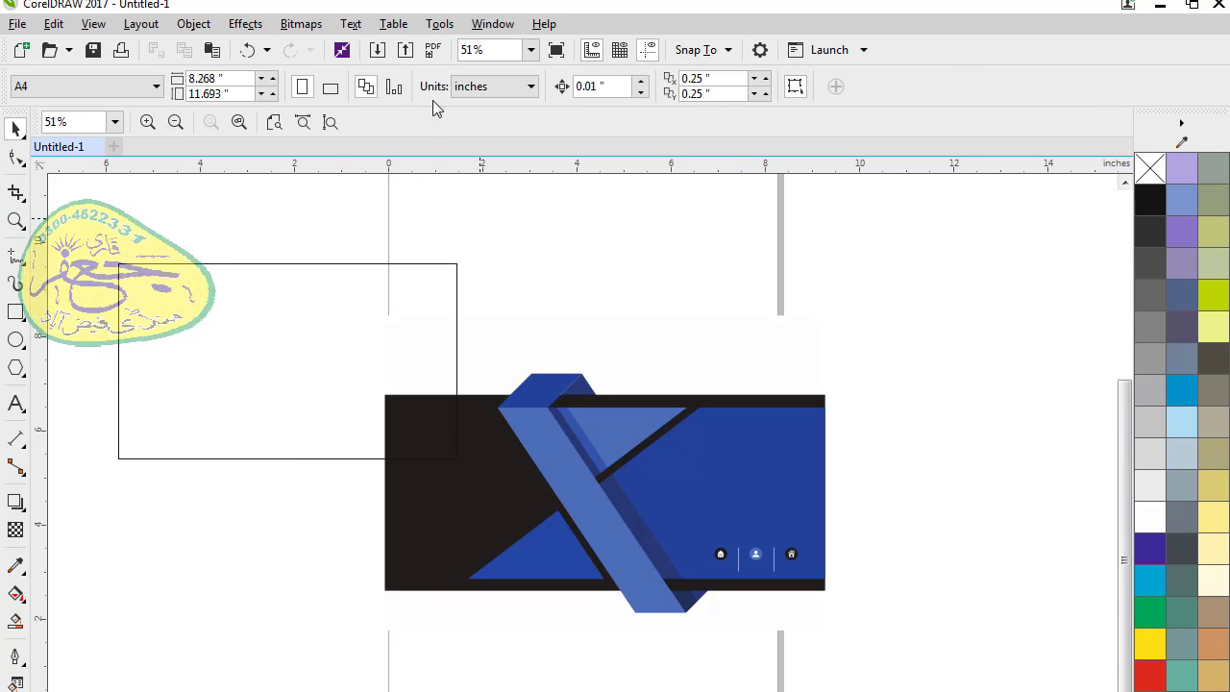
- Set the page width to 3.5 inches
left_click(212, 78)
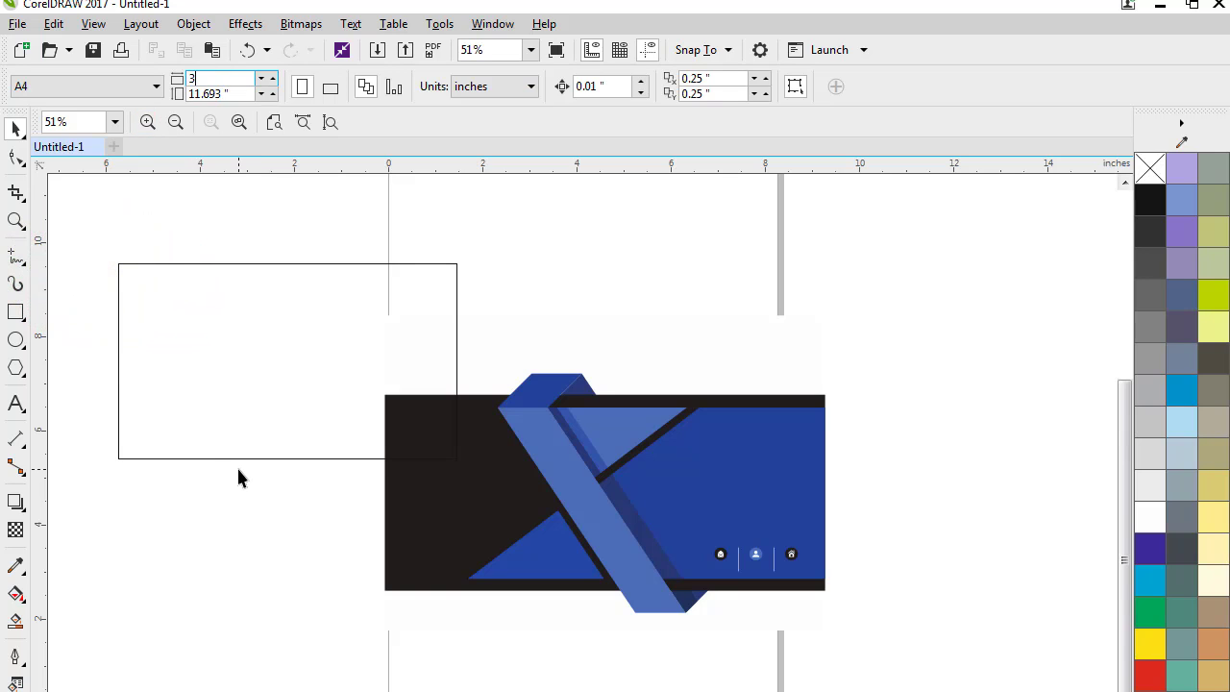
type("3.5")
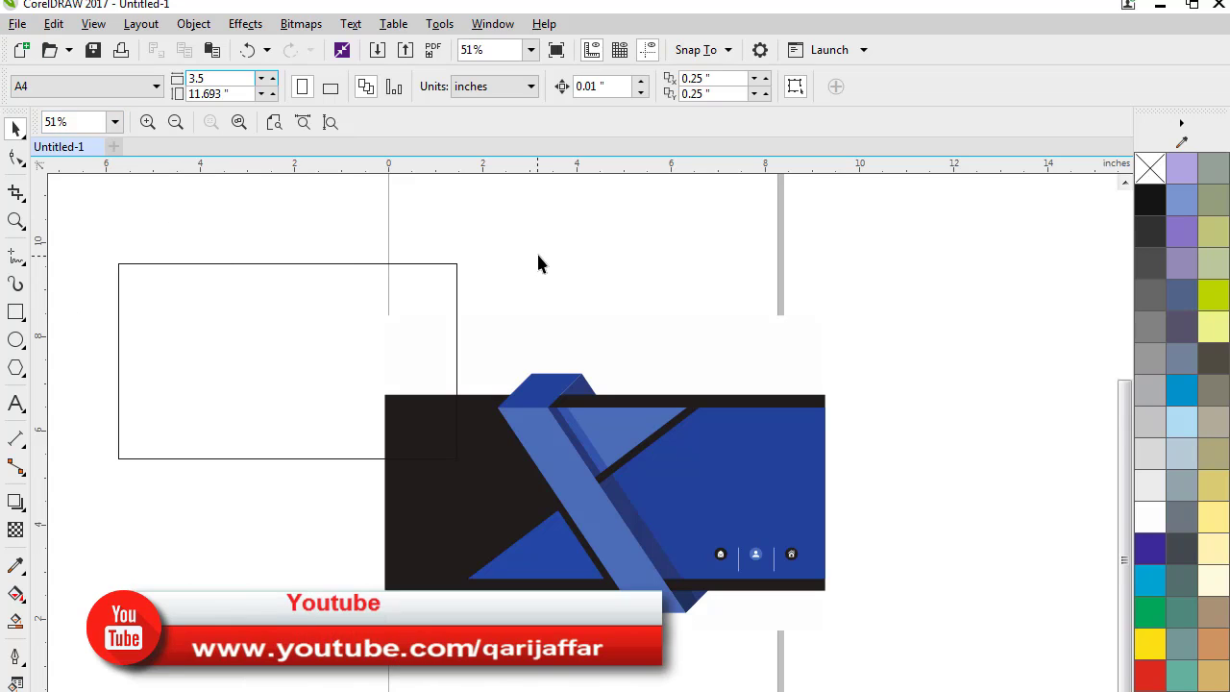
key("Return")
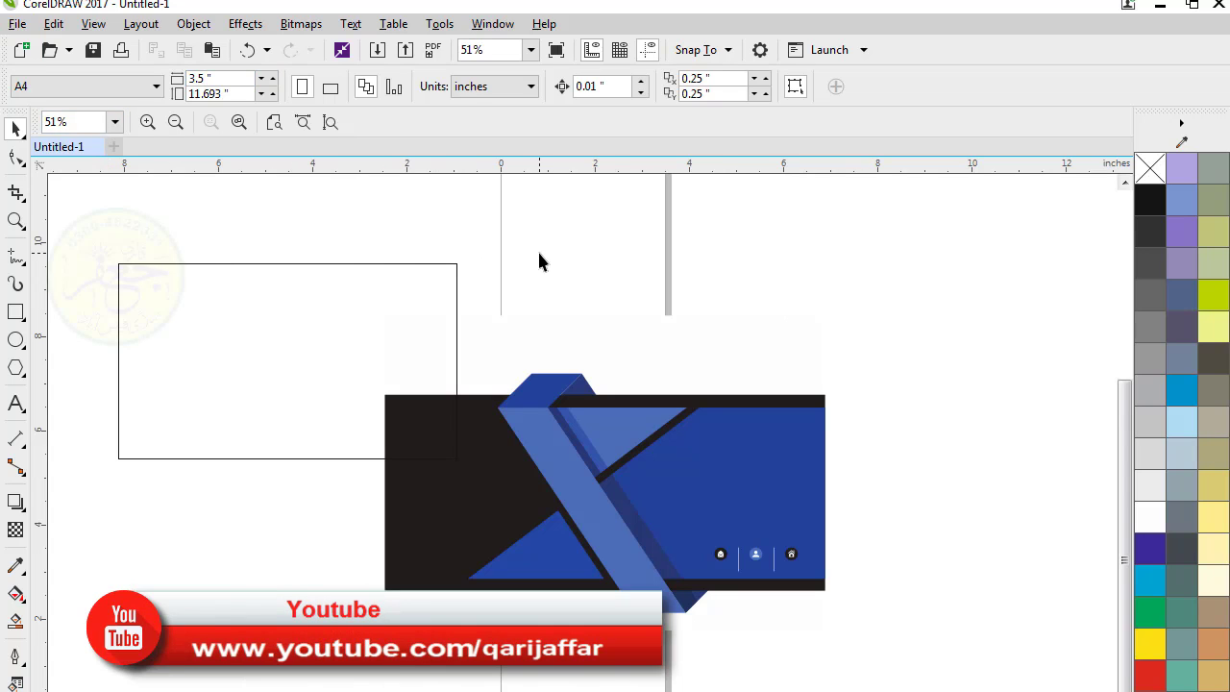
- Set the new rectangle's width to 3.5 inches with its proportions locked
left_click(218, 264)
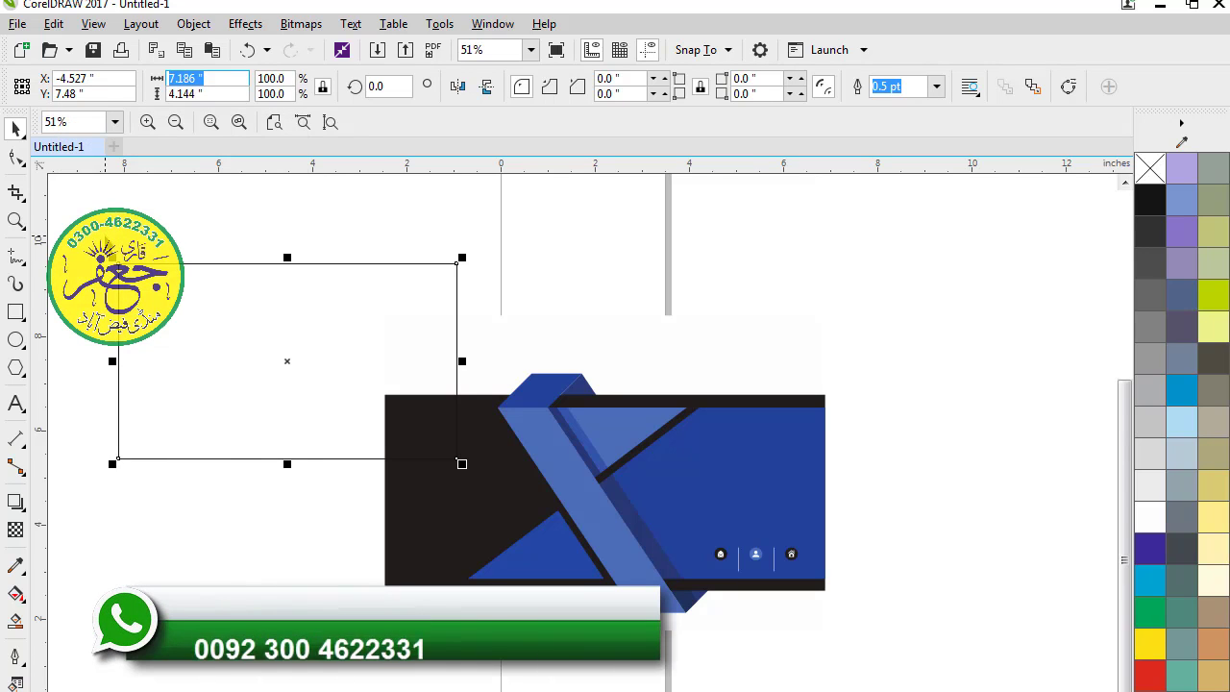
left_click(185, 220)
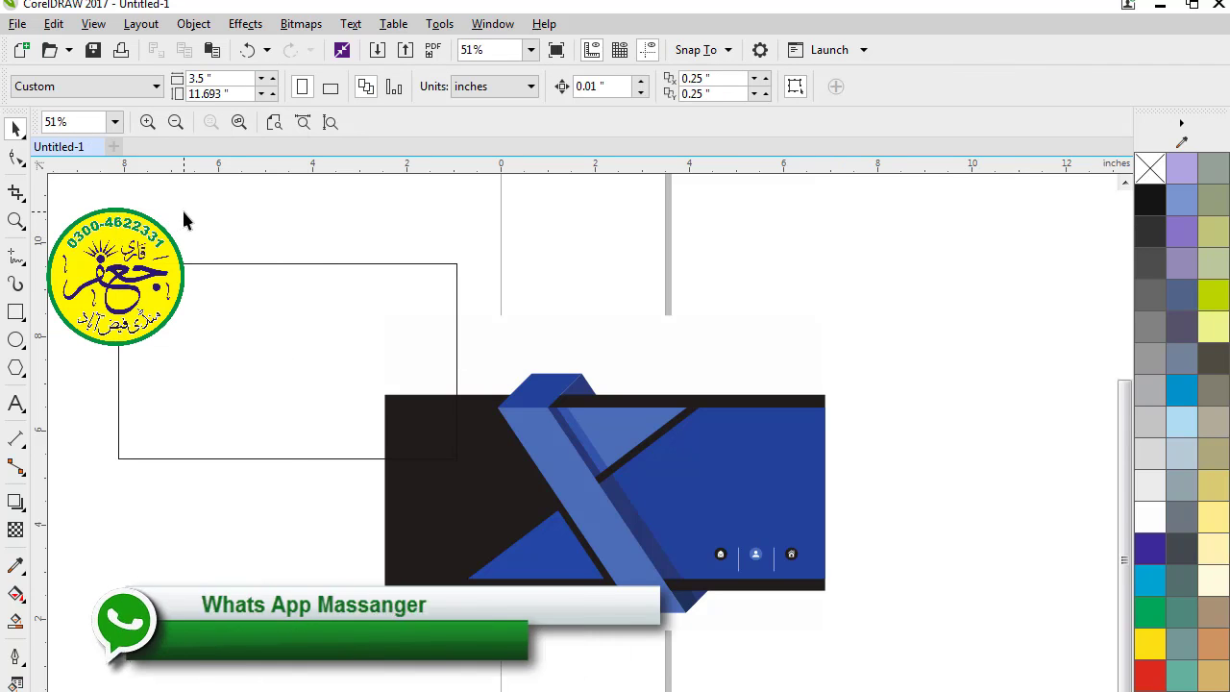
left_click(200, 265)
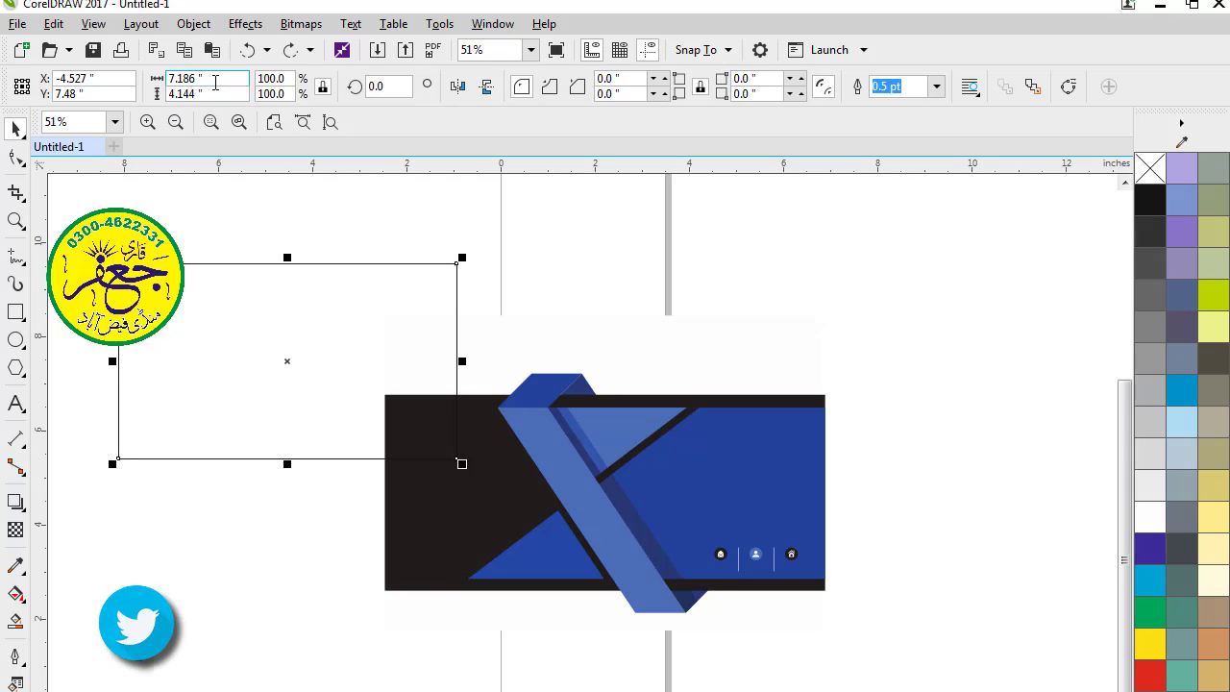
double_click(215, 83)
type("3.")
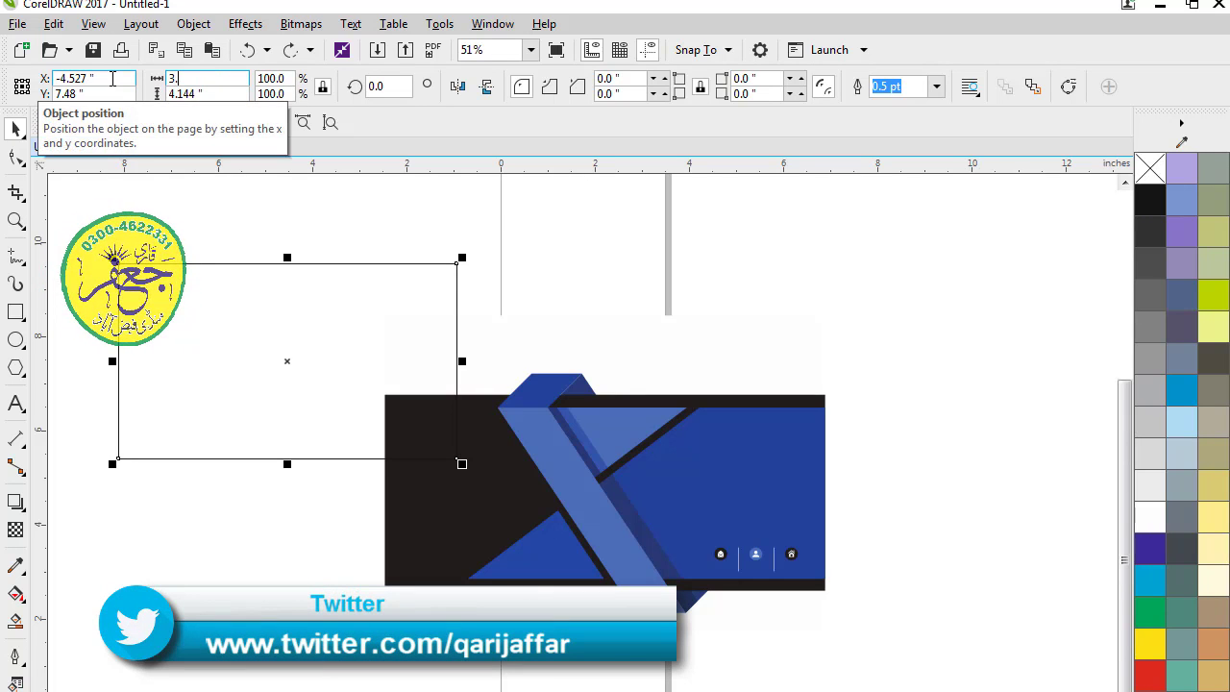
type("5")
key("Return")
left_click(393, 255)
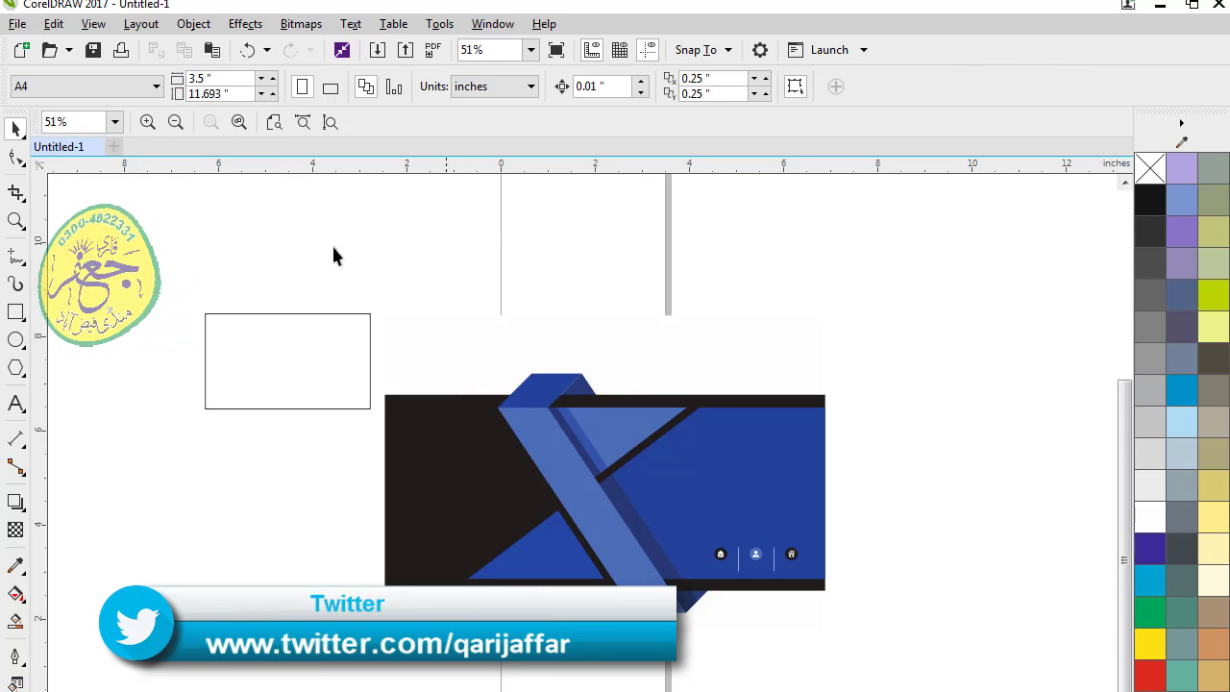
- Unlock the rectangle's proportions and set its height to 2 inches
left_click_drag(159, 269, 406, 432)
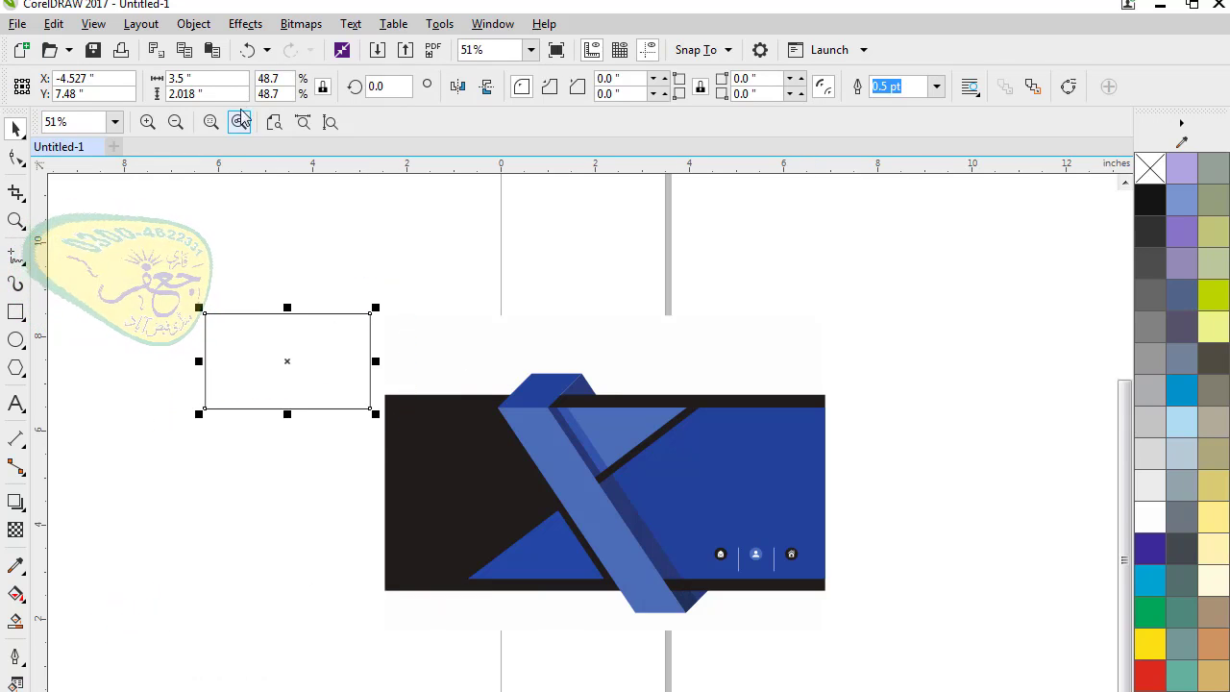
left_click(325, 88)
left_click(173, 93)
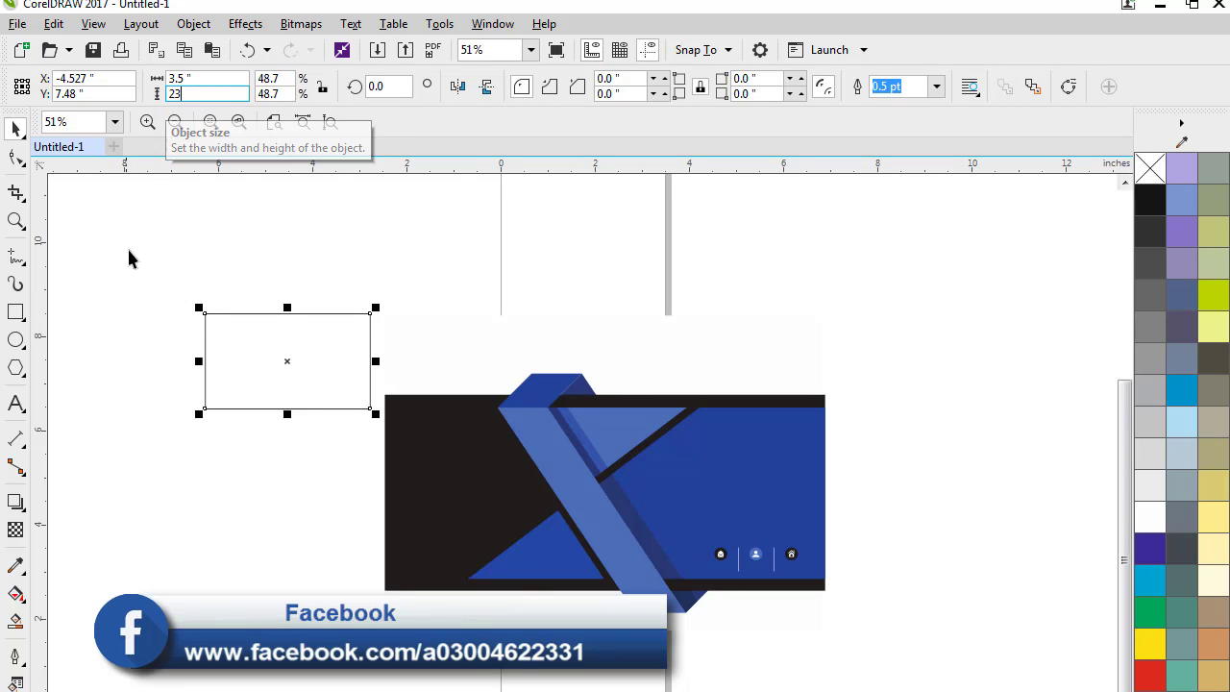
key("BackSpace")
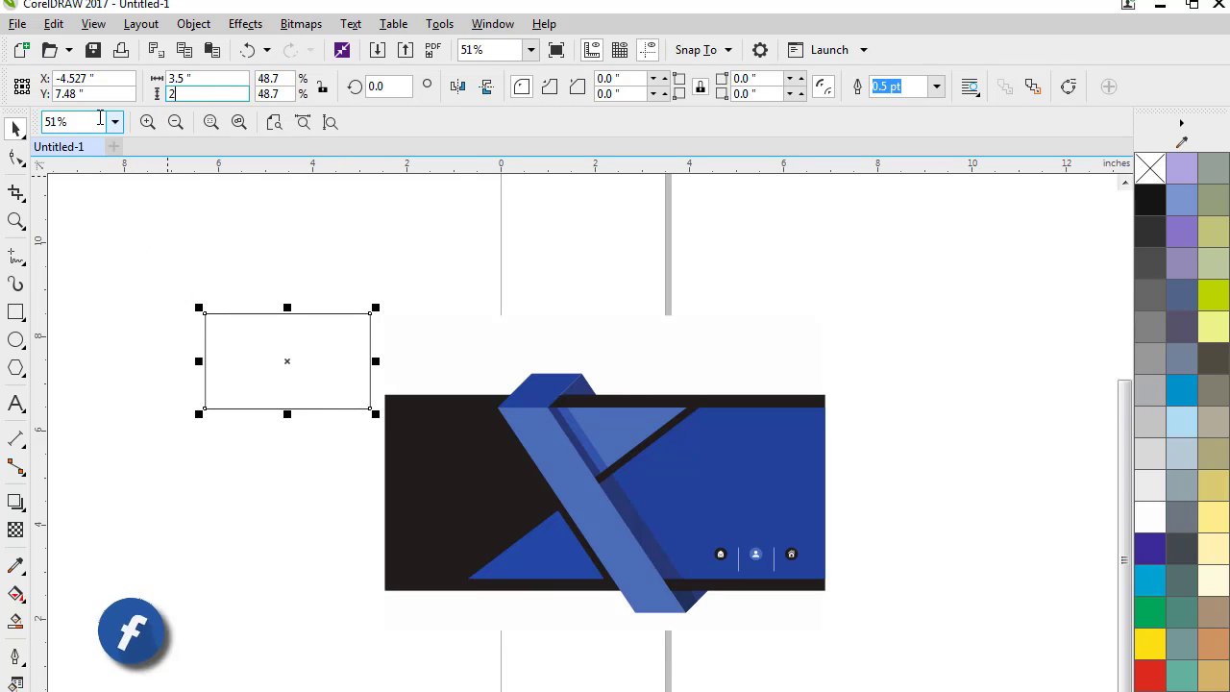
left_click(146, 258)
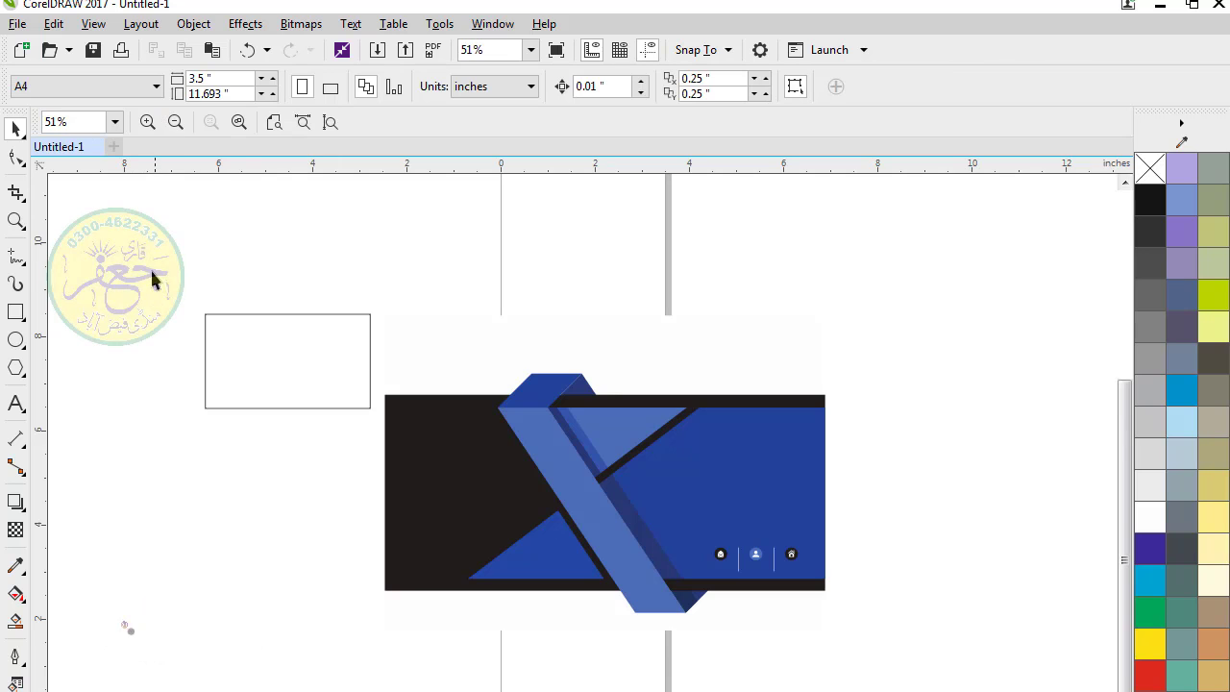
- Scale the whole card artwork to a width of 3.5 inches with its proportions locked
left_click(254, 492)
left_click_drag(374, 310, 613, 539)
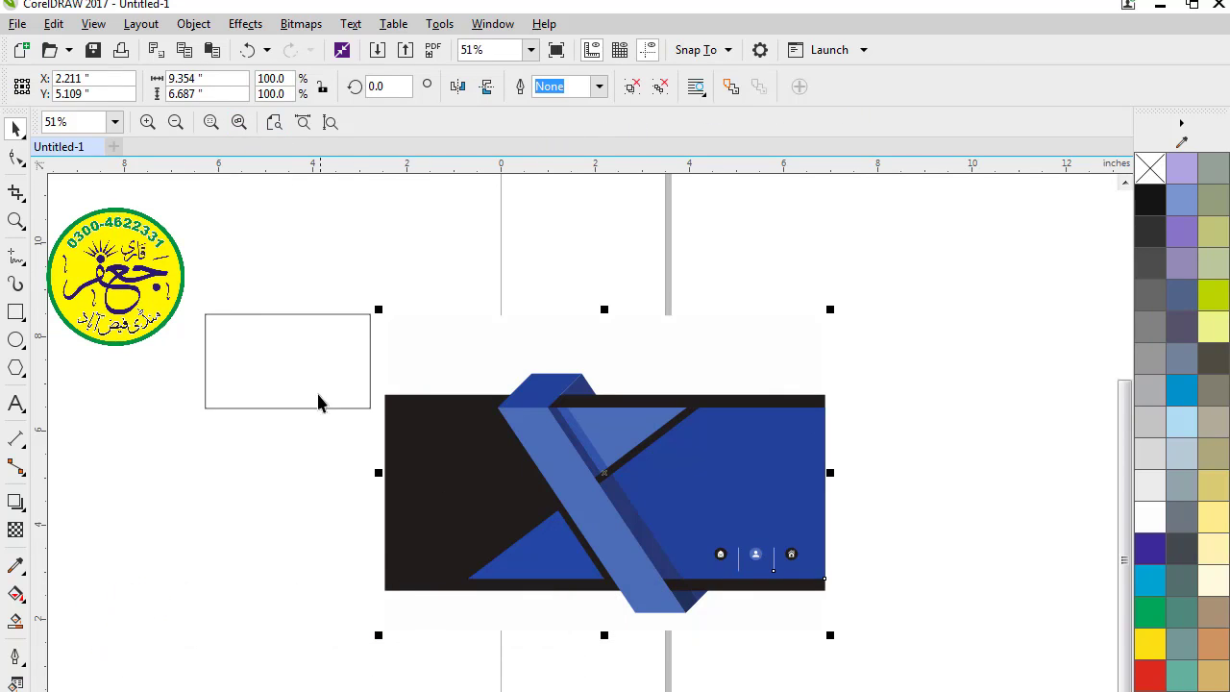
left_click(213, 78)
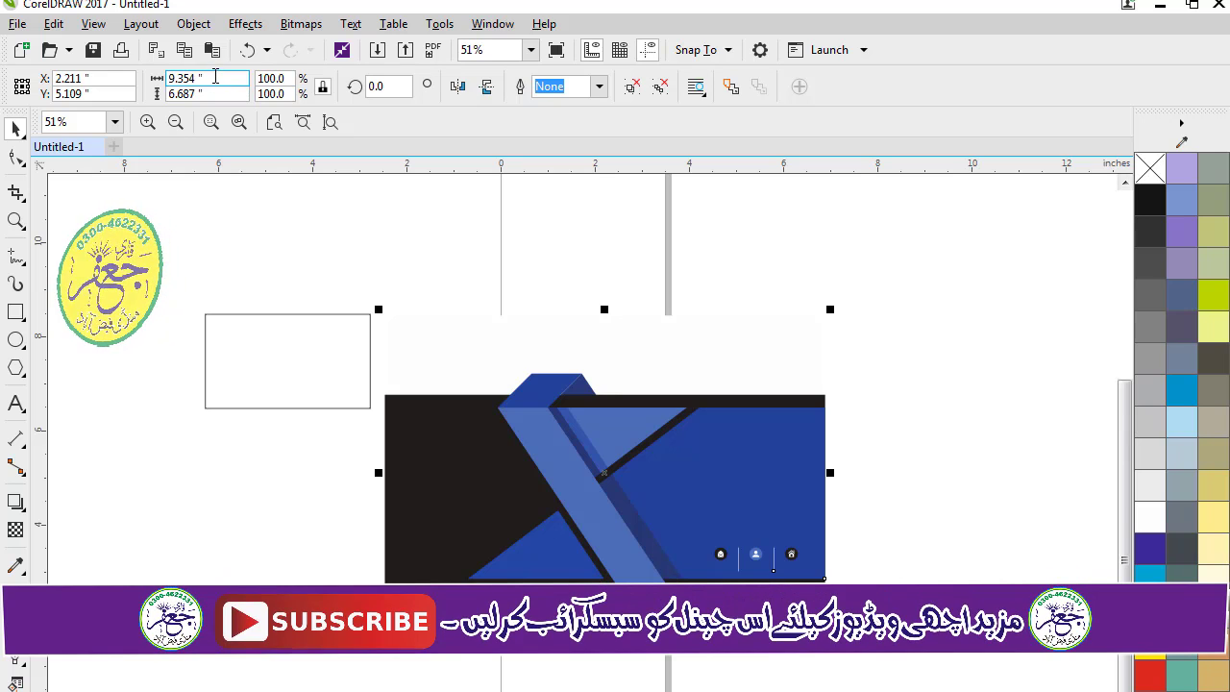
type("3.5")
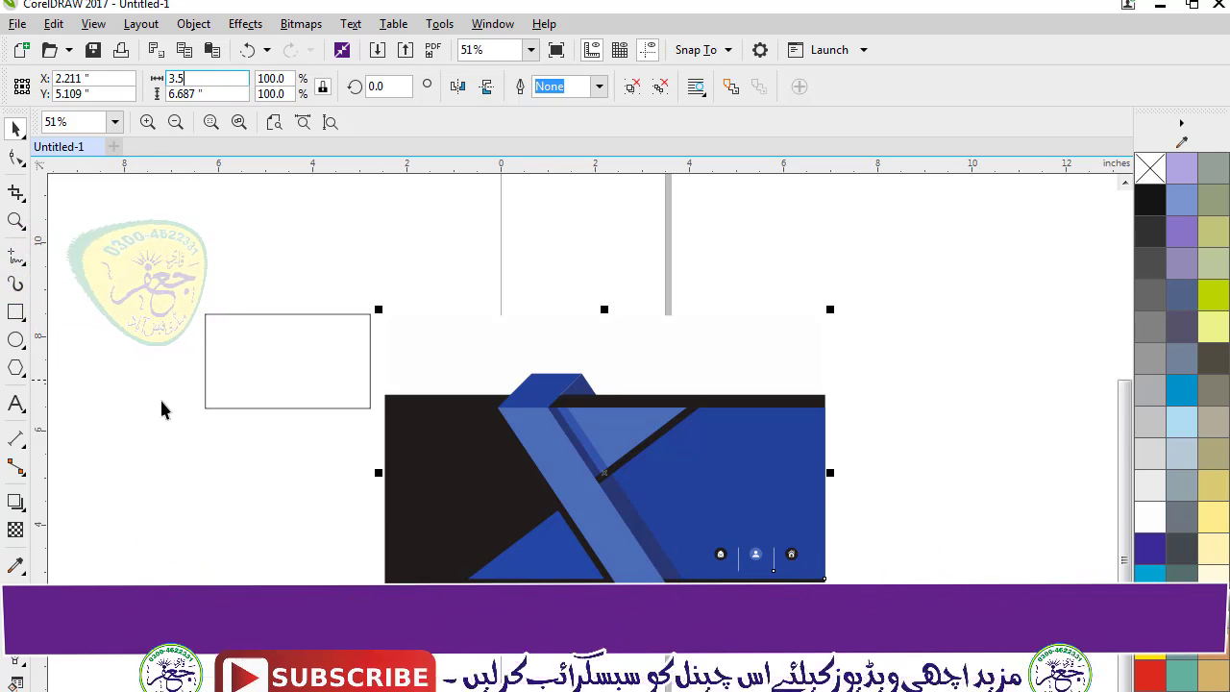
key("Return")
left_click(155, 405)
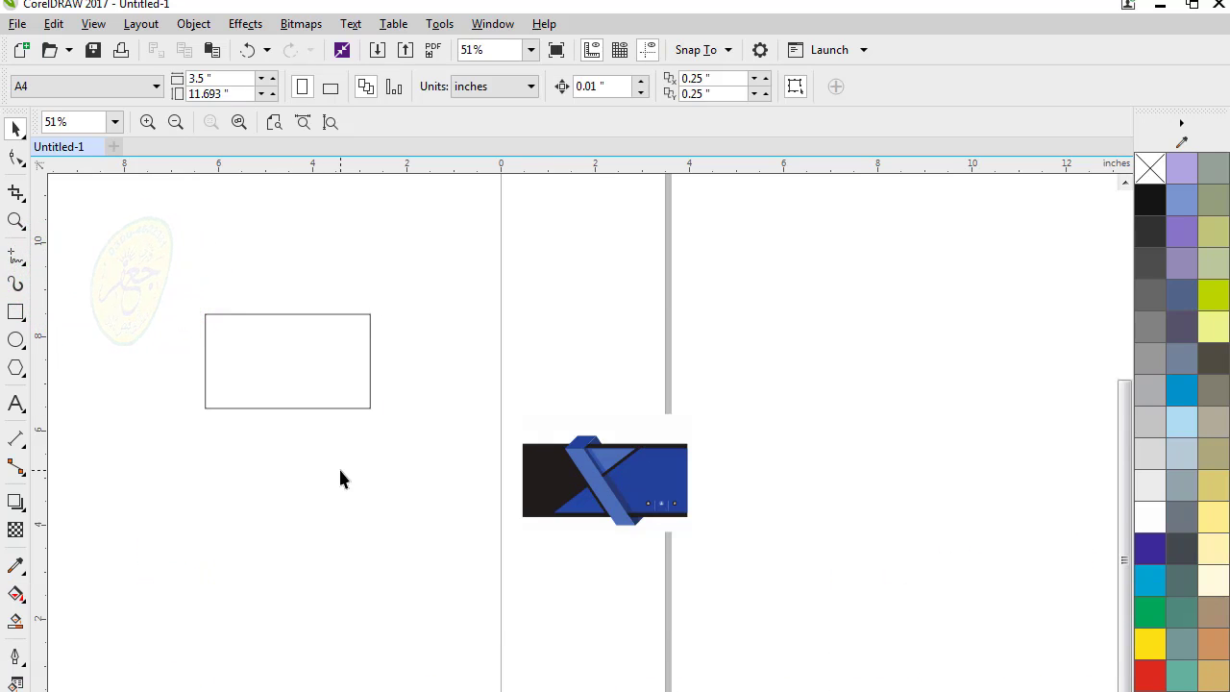
- Align the card artwork's centre with the rectangle, both horizontally and vertically, and zoom in on the two objects
left_click(540, 483)
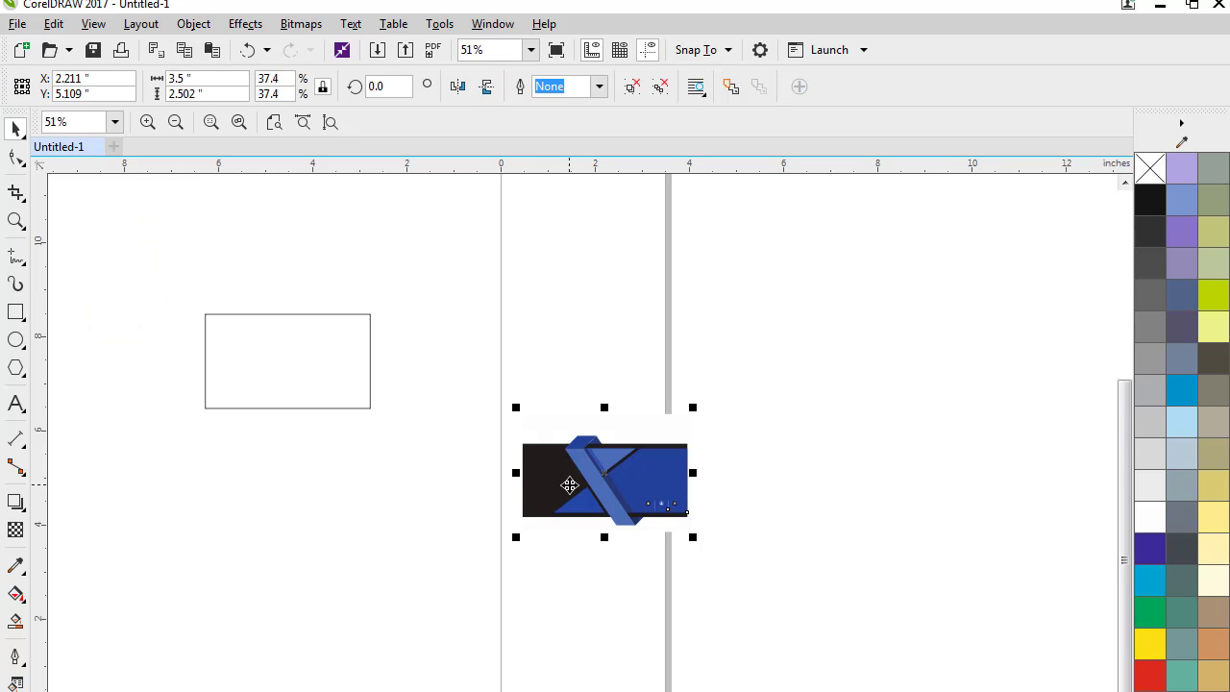
left_click(280, 316, "shift")
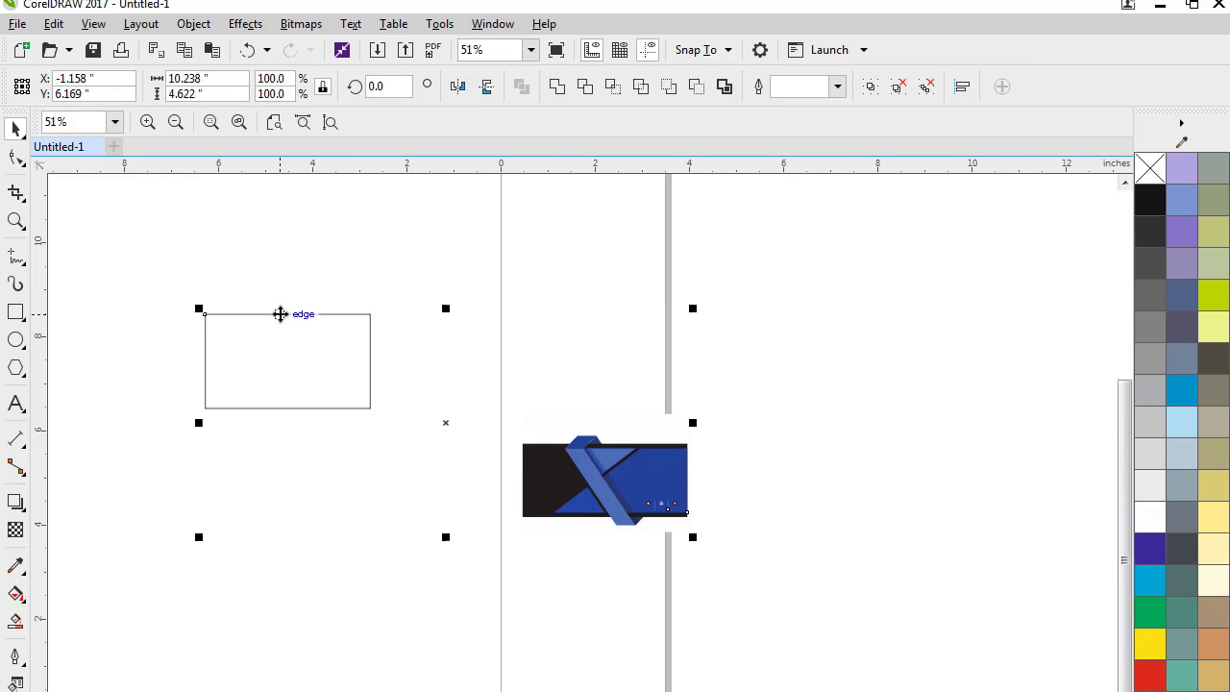
key("e")
key("c")
left_click_drag(144, 272, 510, 536)
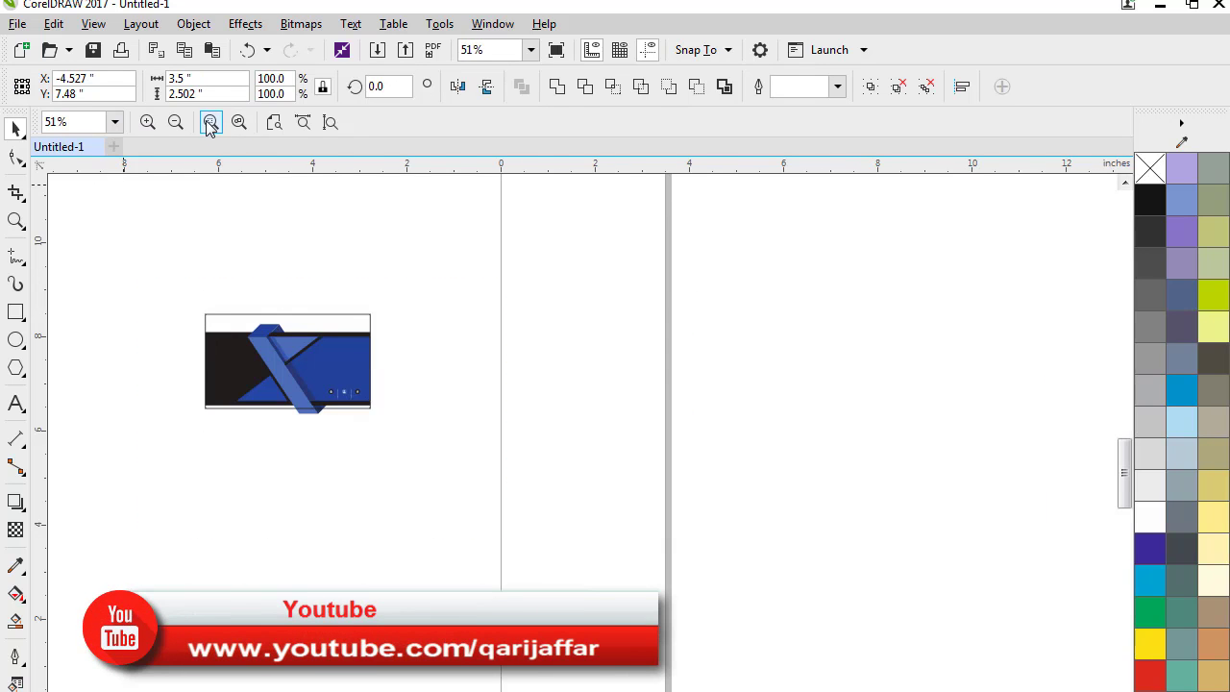
left_click(210, 123)
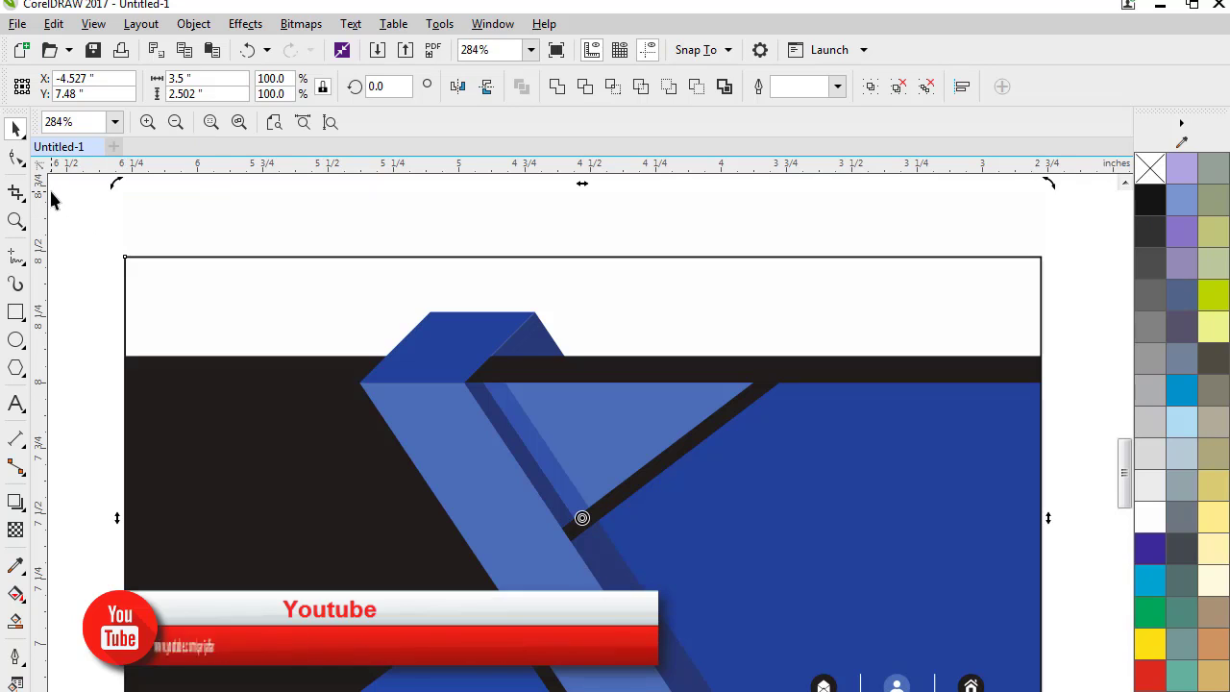
key("Escape")
left_click(479, 528)
left_click_drag(478, 528, 476, 509)
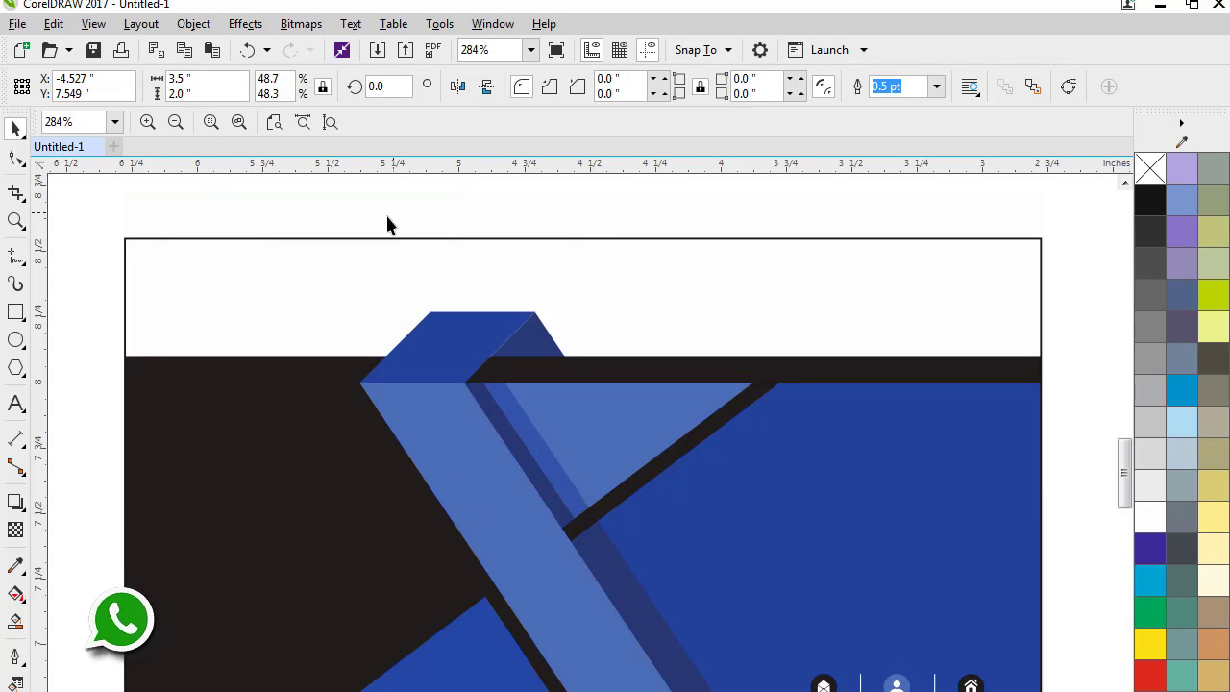
key("Escape")
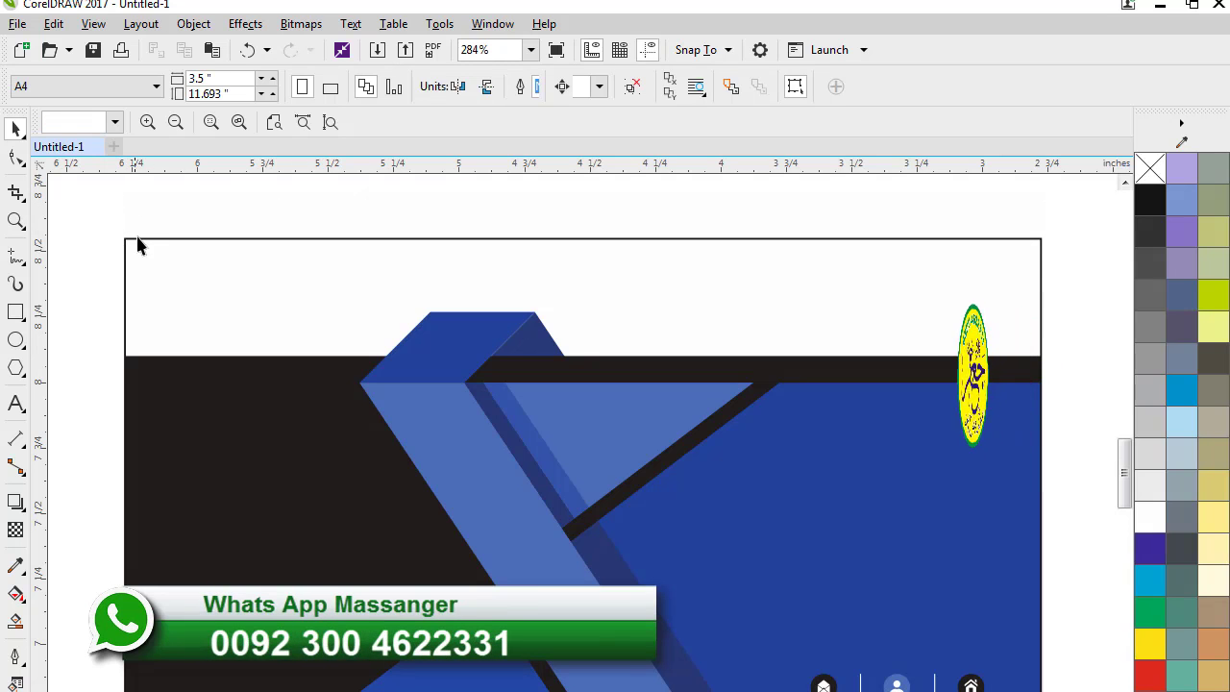
left_click(140, 240)
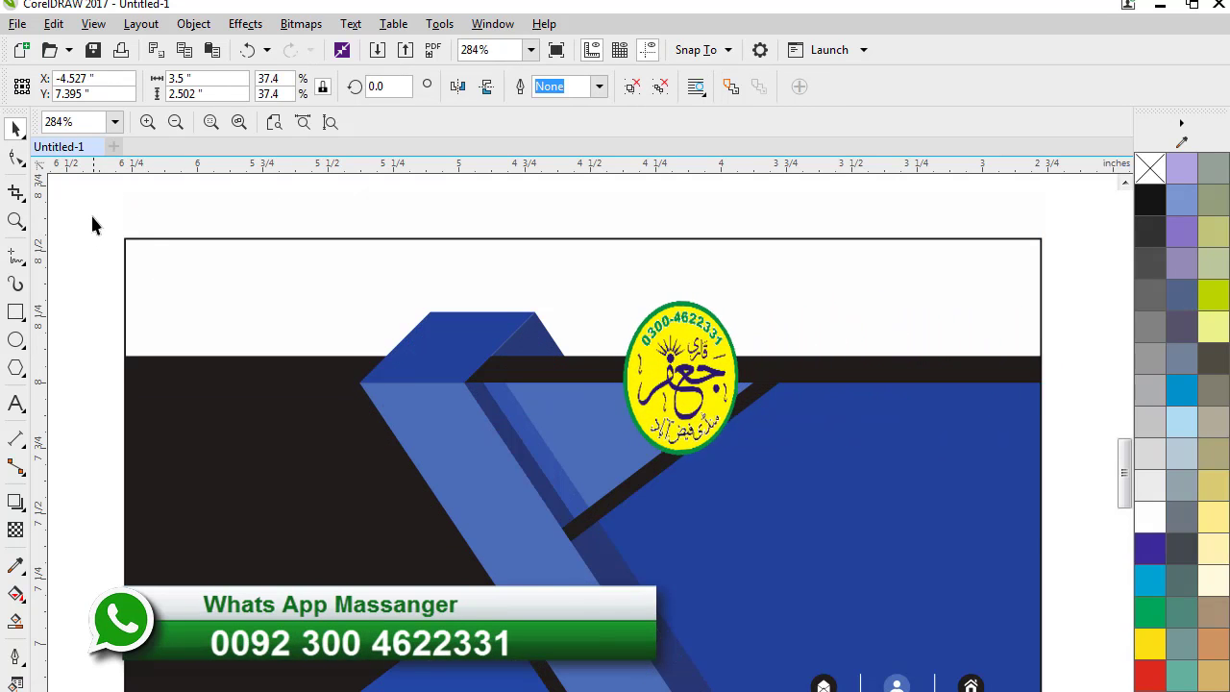
left_click(89, 213)
left_click(128, 250)
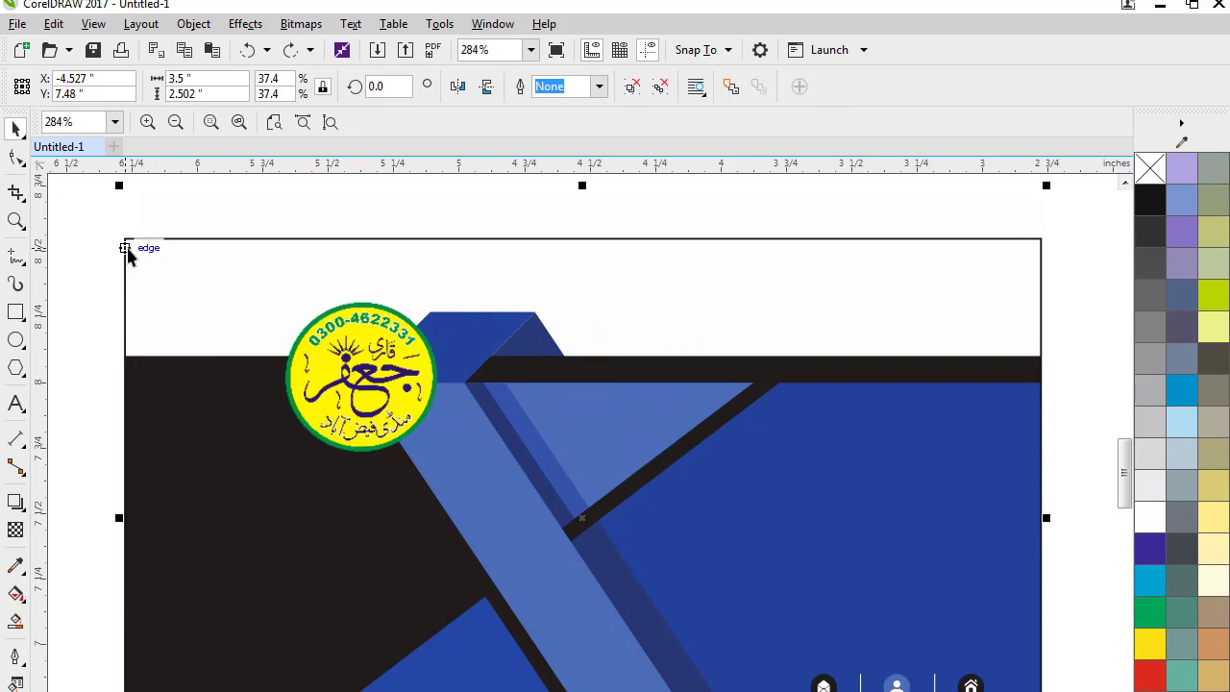
left_click(112, 228)
left_click(187, 276)
left_click(376, 278)
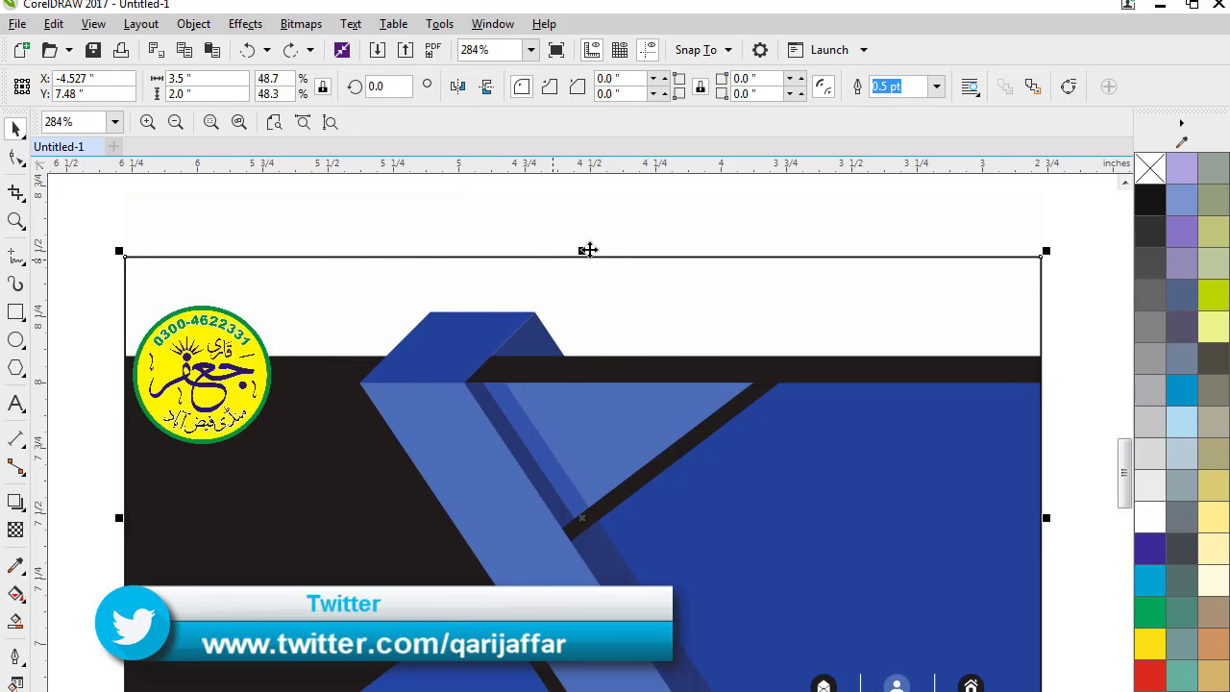
- Move the card artwork up about 0.12 inches relative to the rectangle
left_click(530, 445)
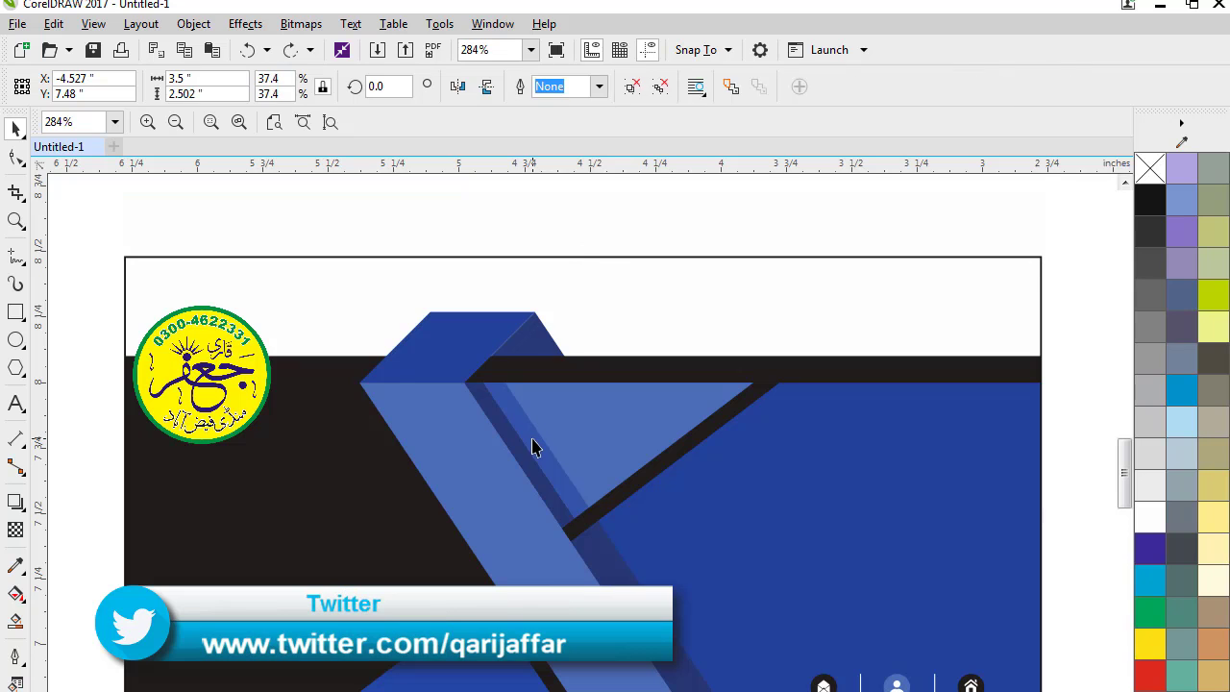
left_click_drag(521, 463, 519, 434)
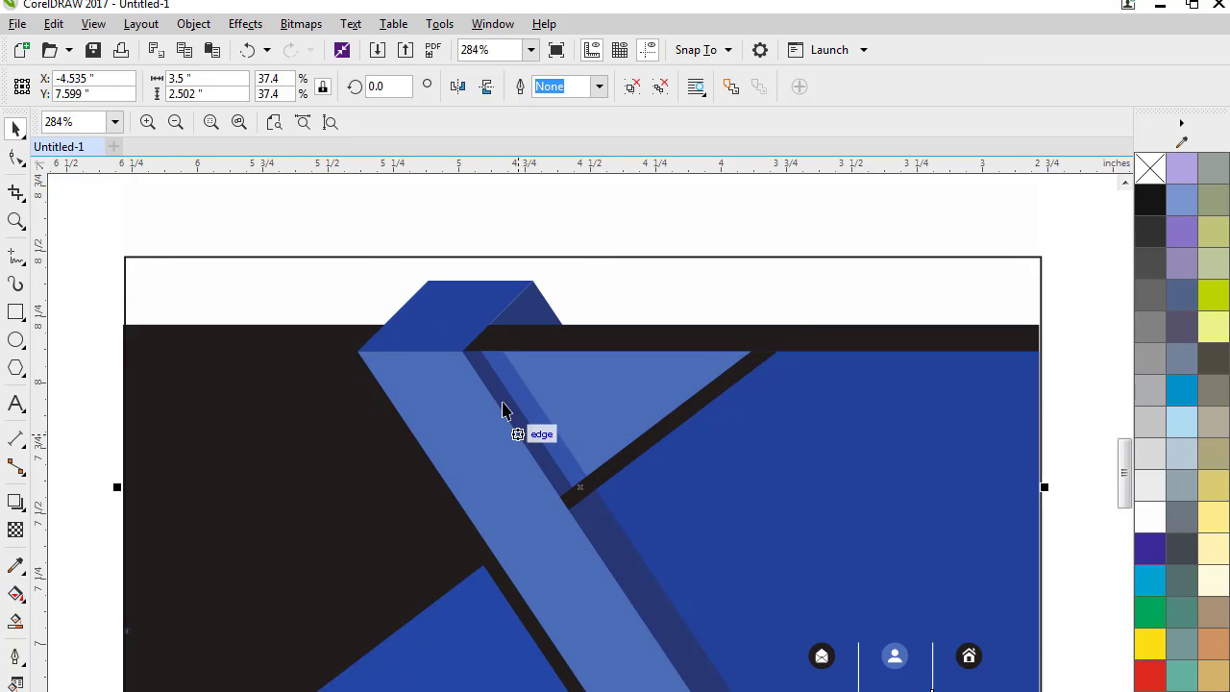
left_click(1123, 186)
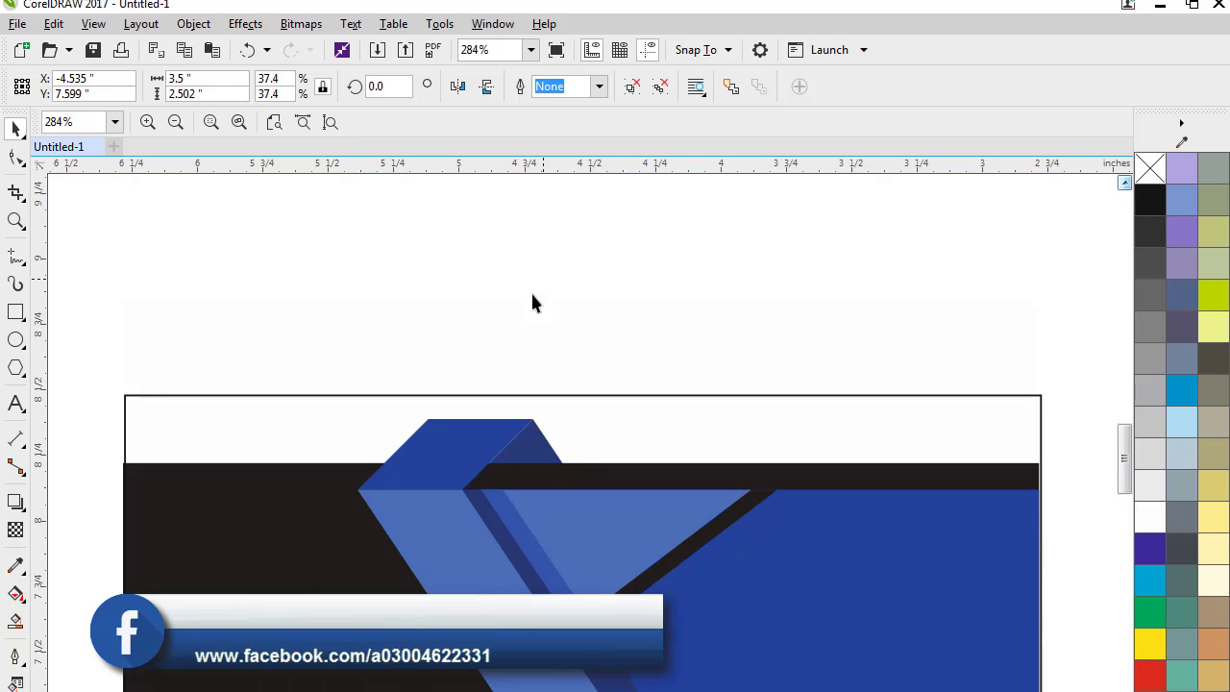
key("Escape")
- Switch the view to Wireframe and select the card artwork by its upper outer edge
left_click(519, 354)
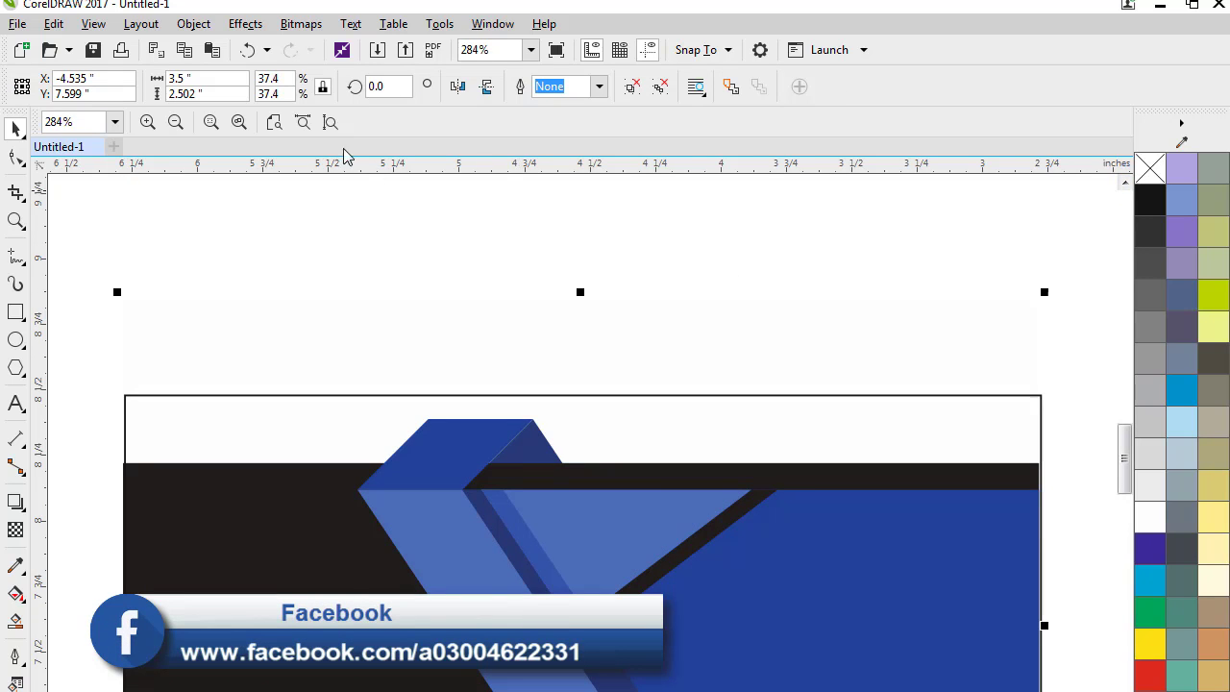
left_click(96, 24)
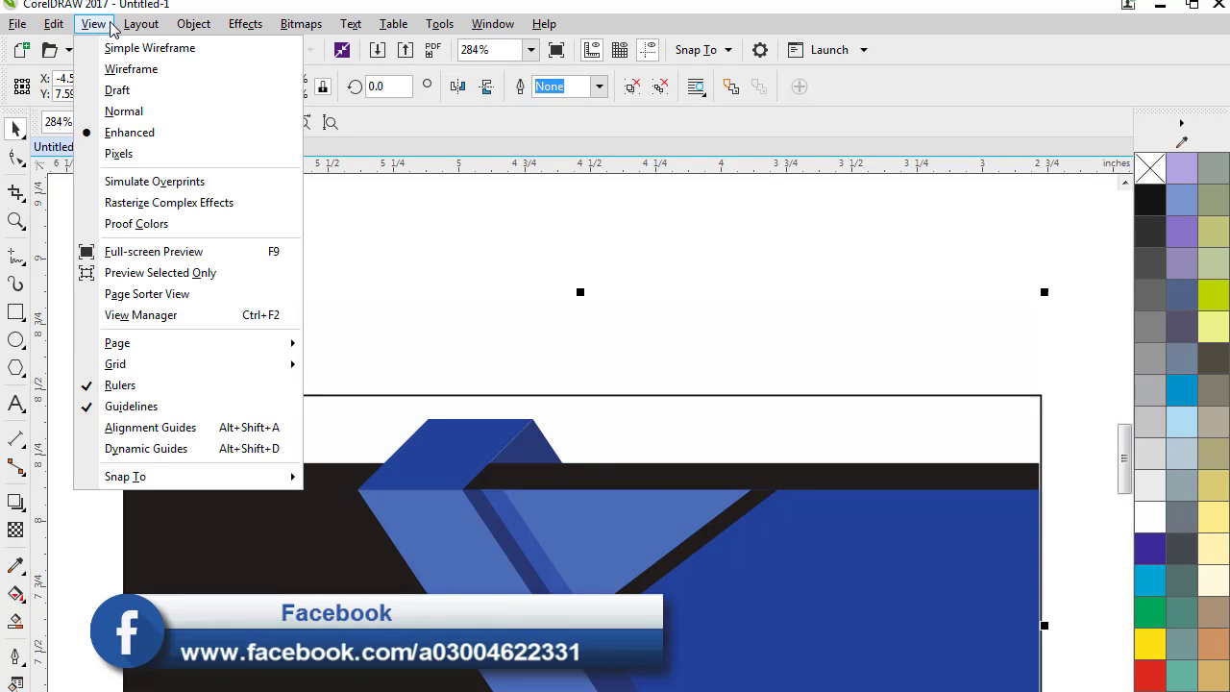
left_click(135, 69)
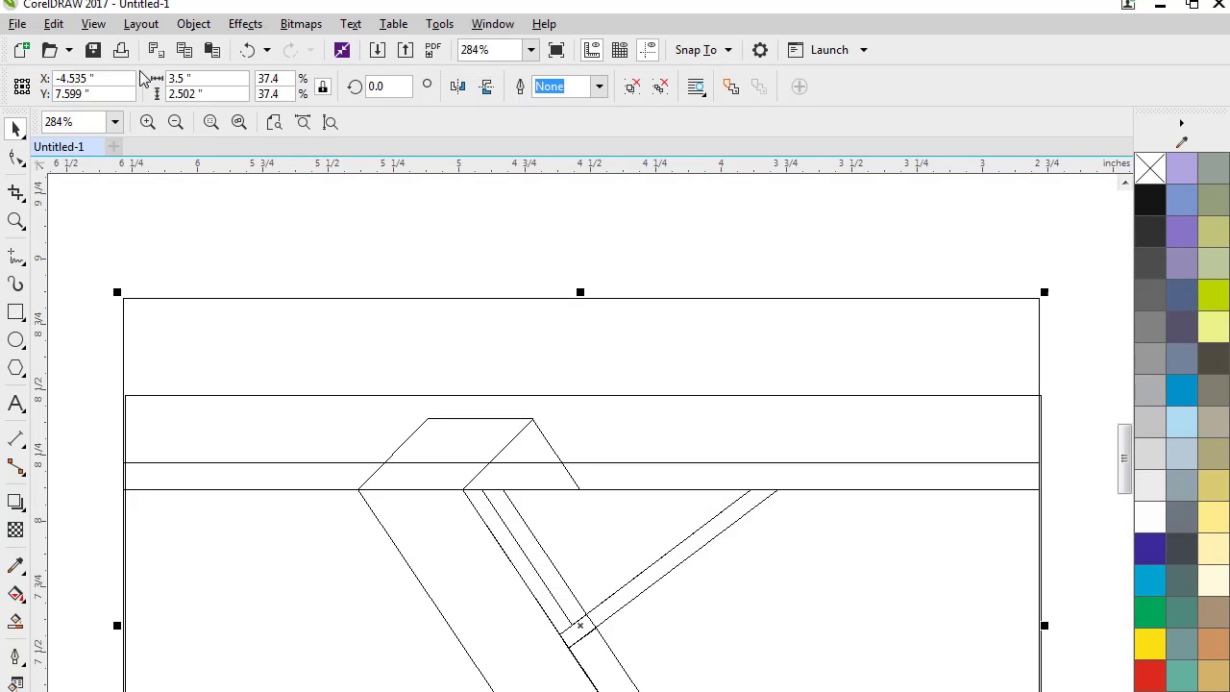
left_click(212, 287)
left_click(212, 298)
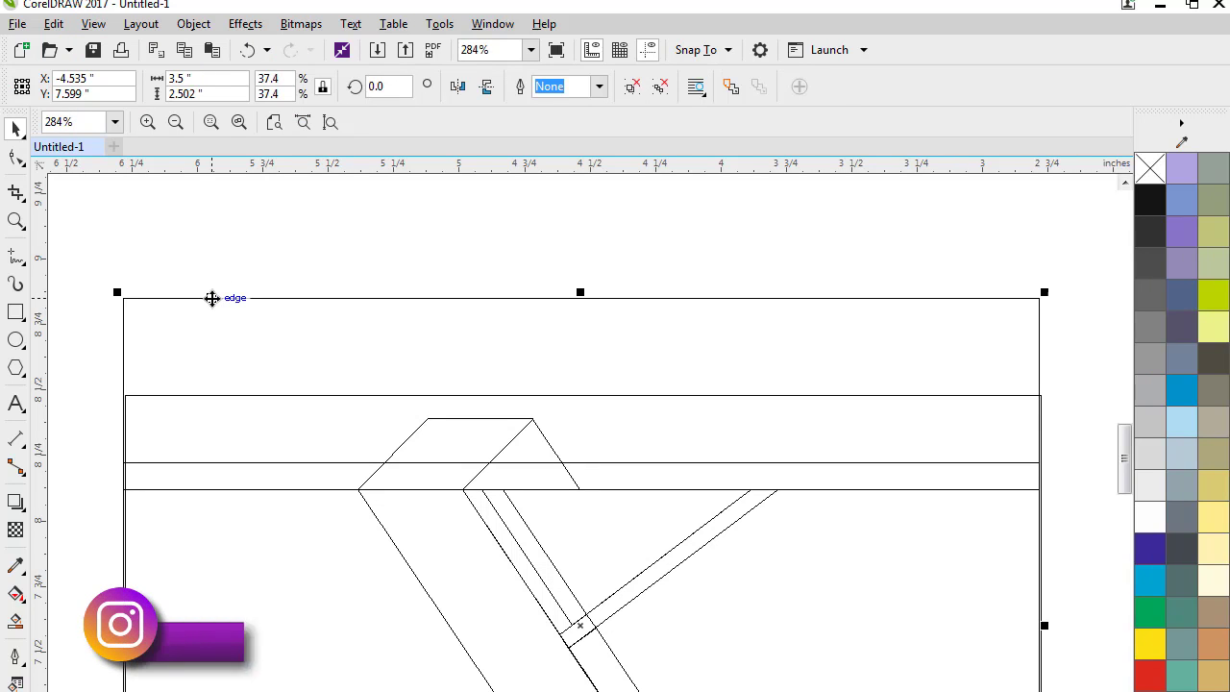
- Delete the oversized background shape that extends above the card artwork and switch the view from Wireframe back to full colour
key("ctrl+z")
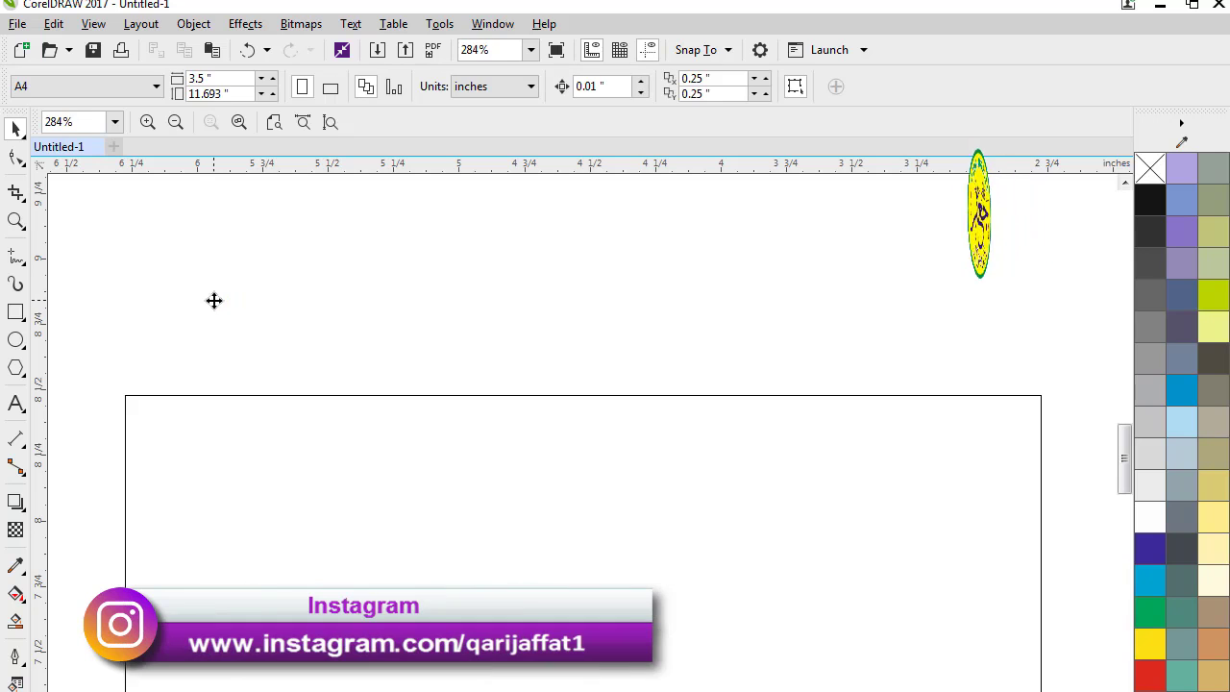
key("ctrl+shift+z")
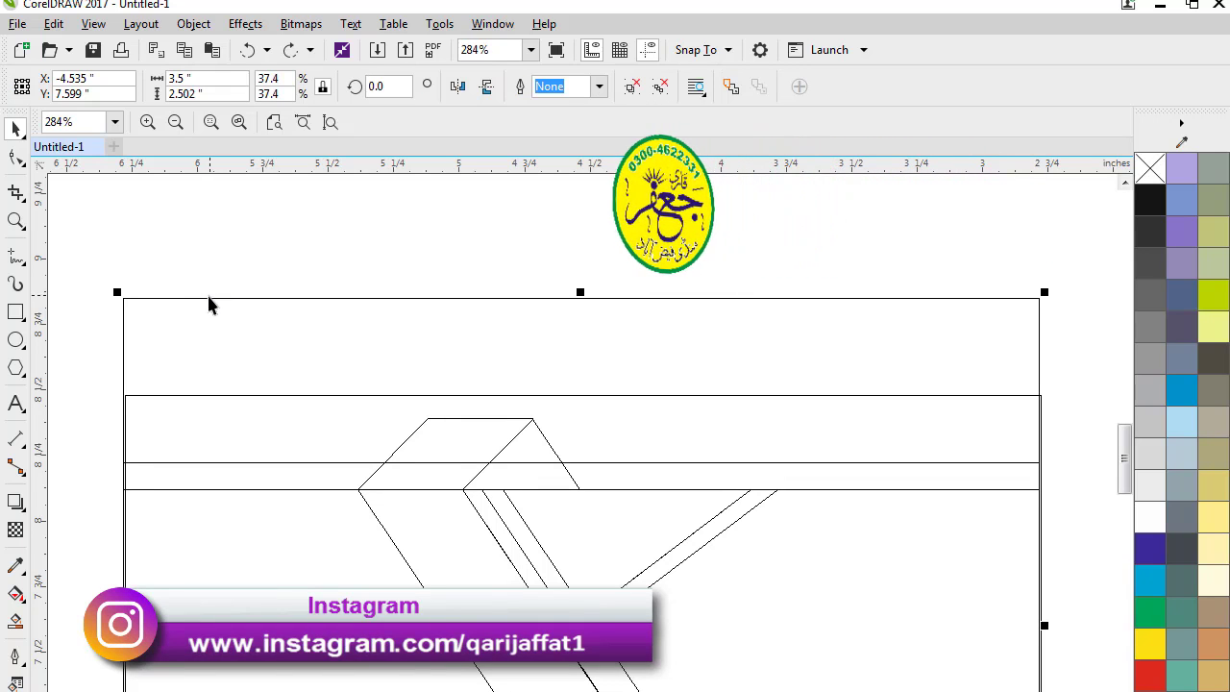
key("Delete")
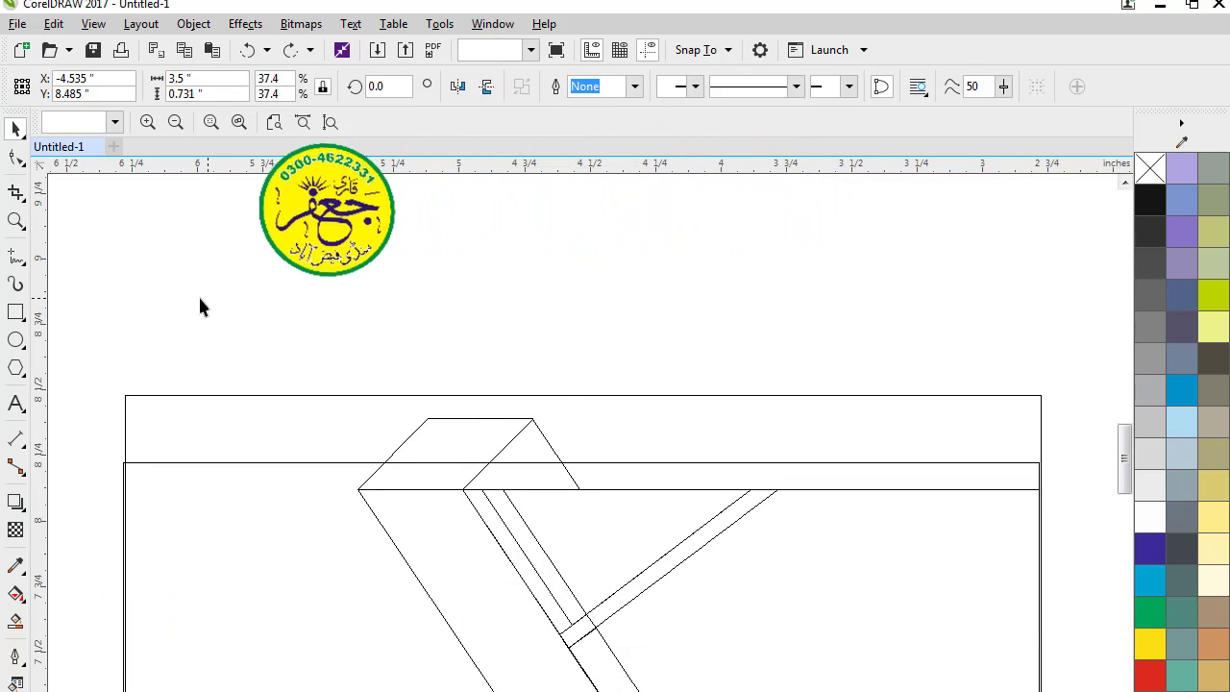
left_click(65, 23)
mouse_move(93, 24)
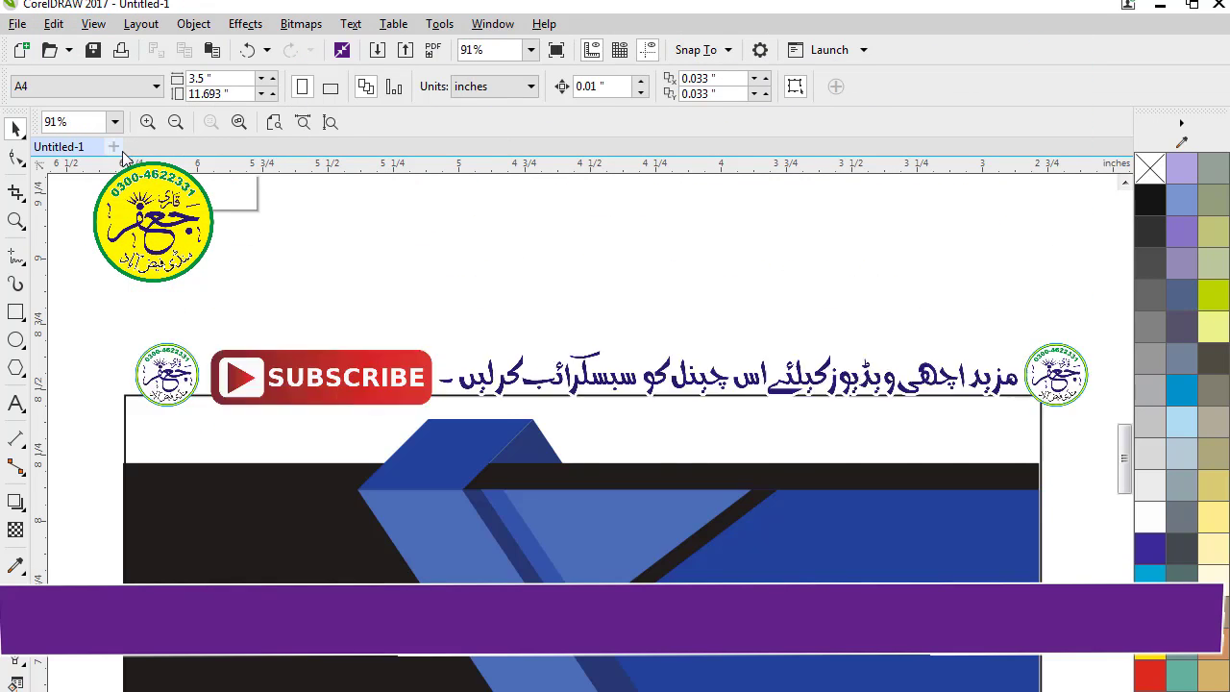
- Select the card artwork together with the rectangle and move both up about 1 inch and slightly left
left_click(175, 124)
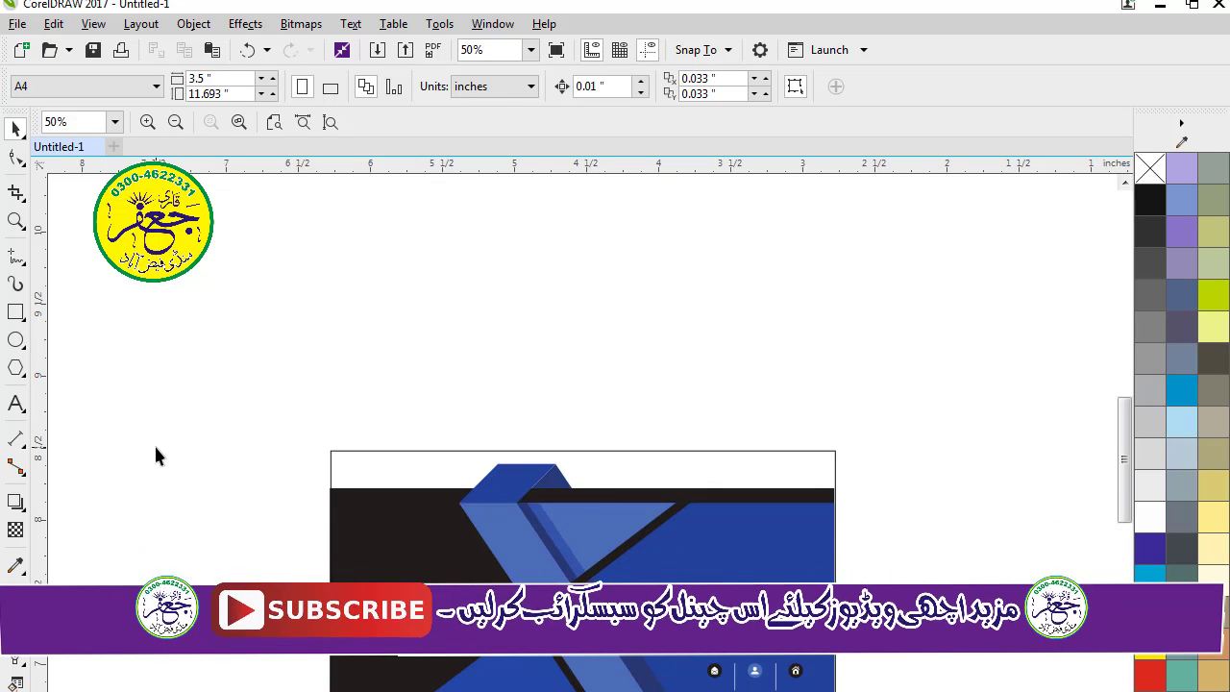
left_click(147, 122)
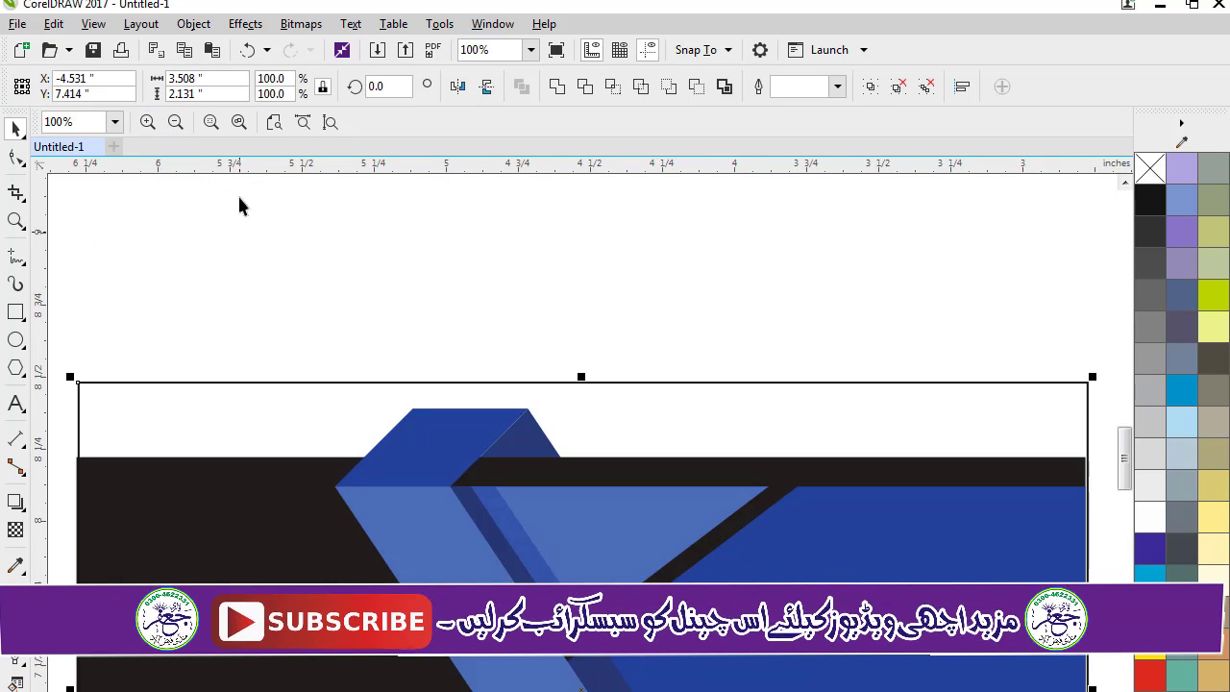
left_click(175, 123)
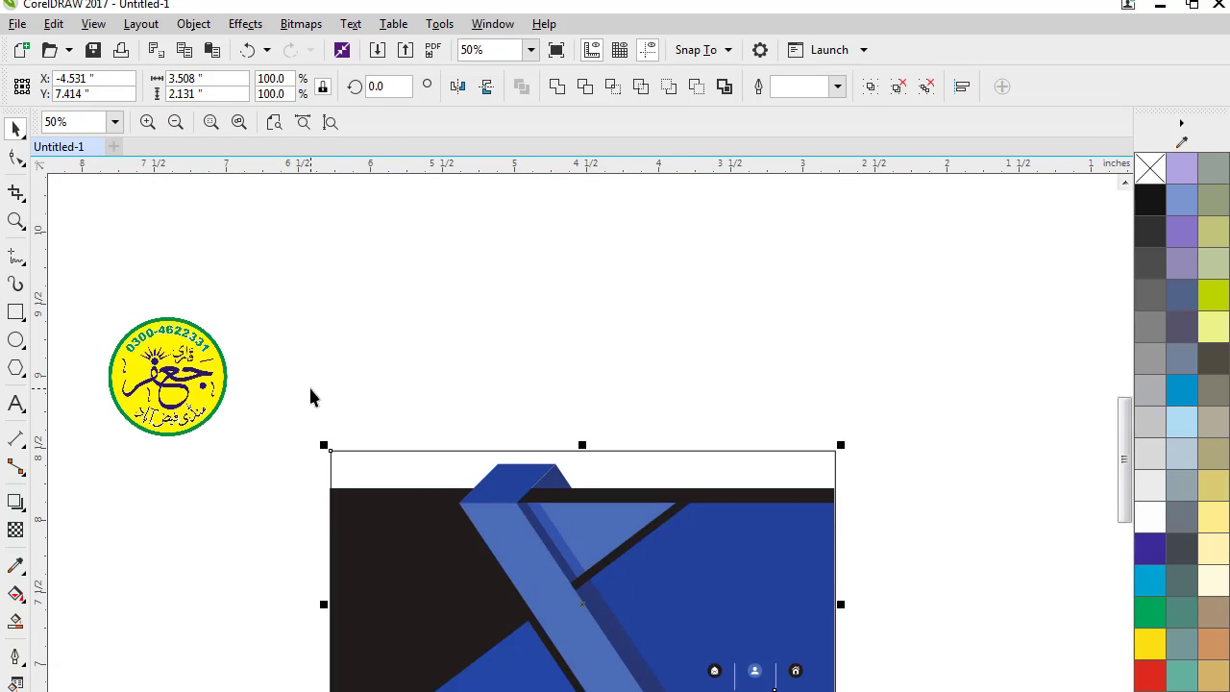
key("Escape")
left_click(577, 616)
left_click_drag(578, 615, 564, 460)
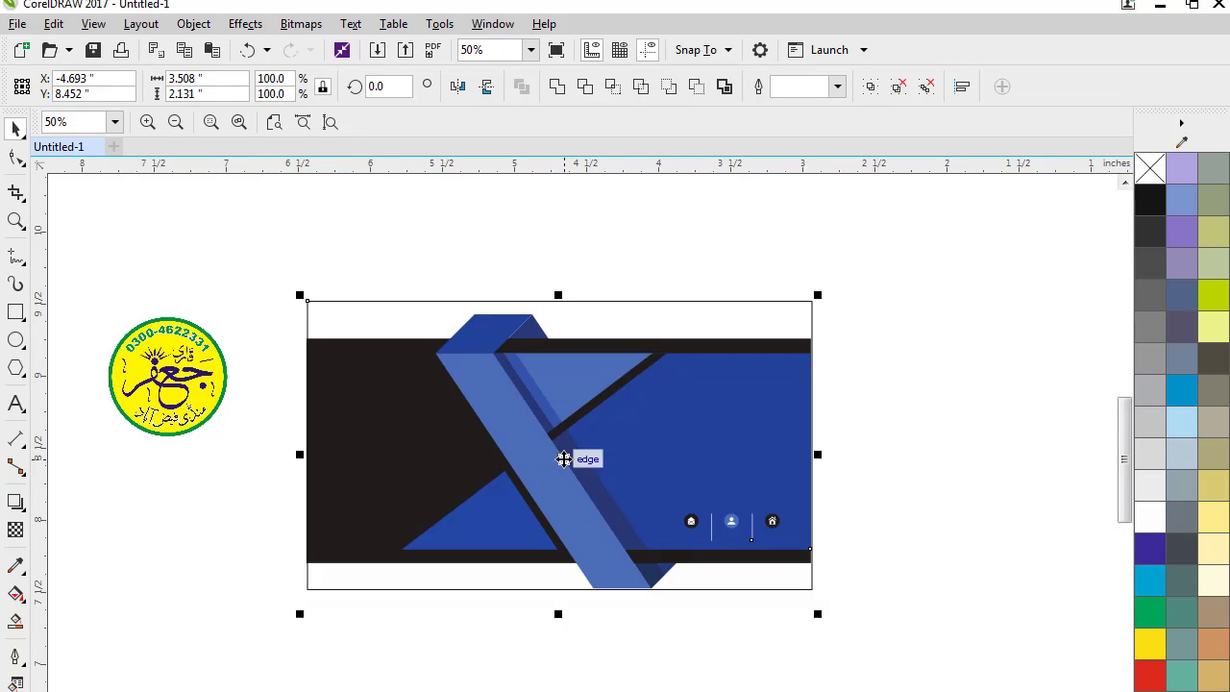
left_click(221, 477)
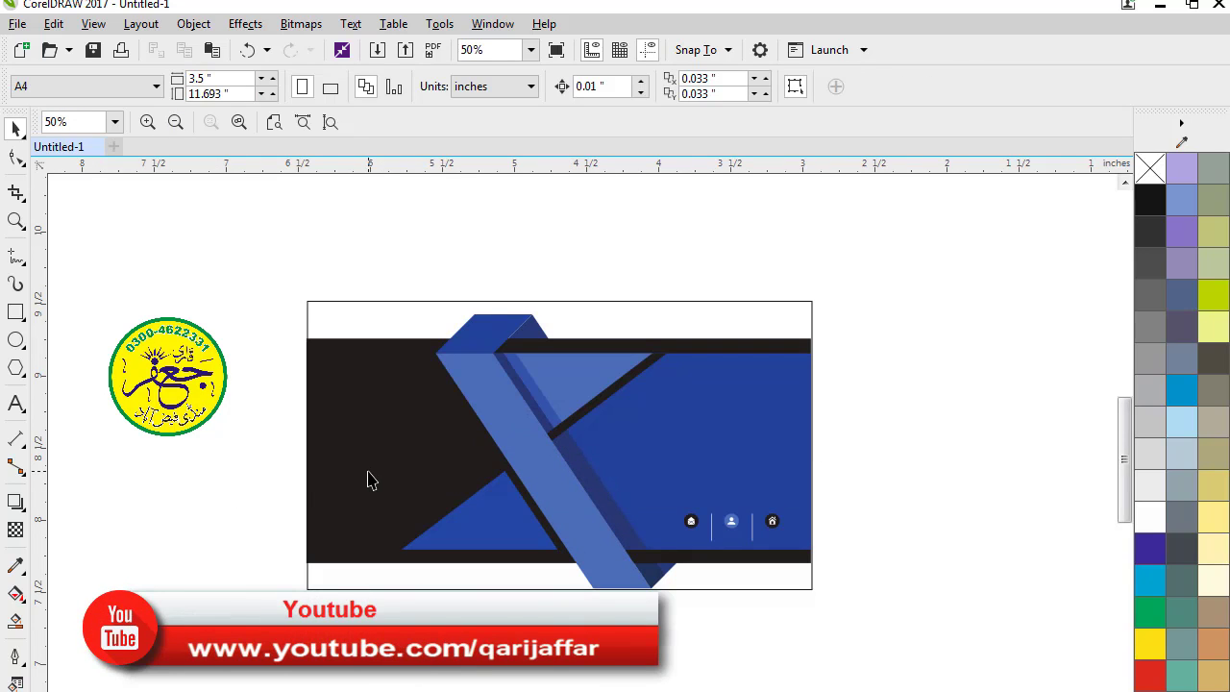
left_click(497, 413)
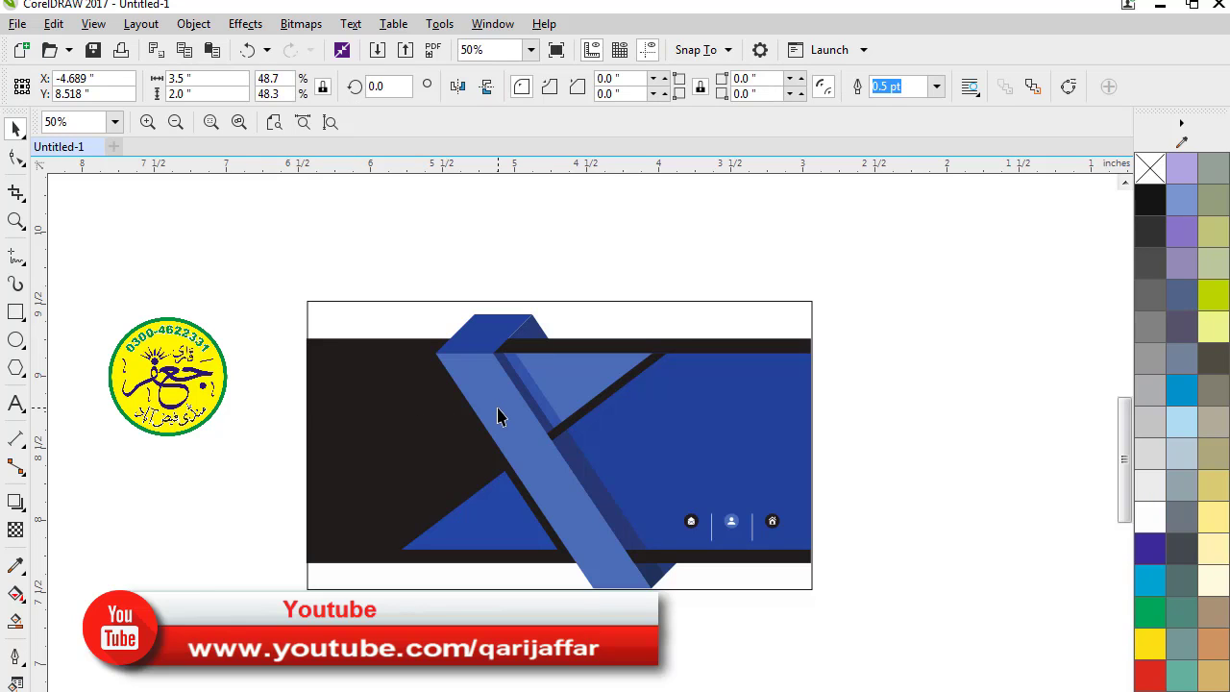
left_click(606, 208)
left_click(610, 300)
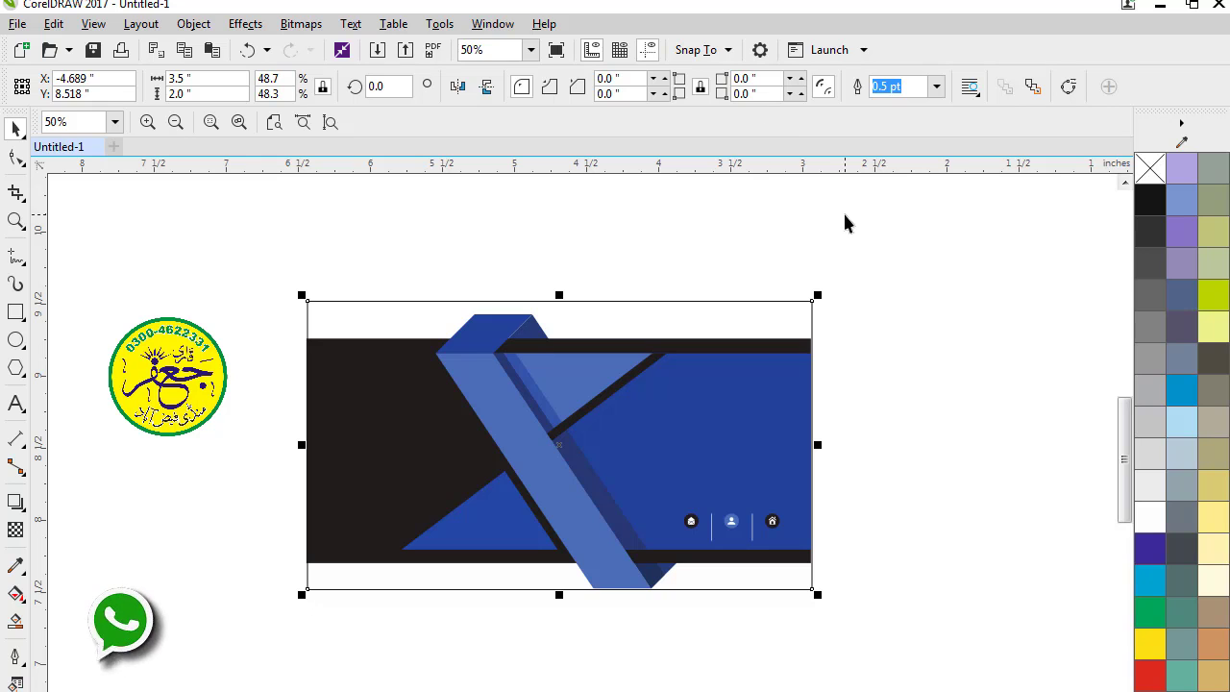
left_click(522, 288)
left_click(420, 437)
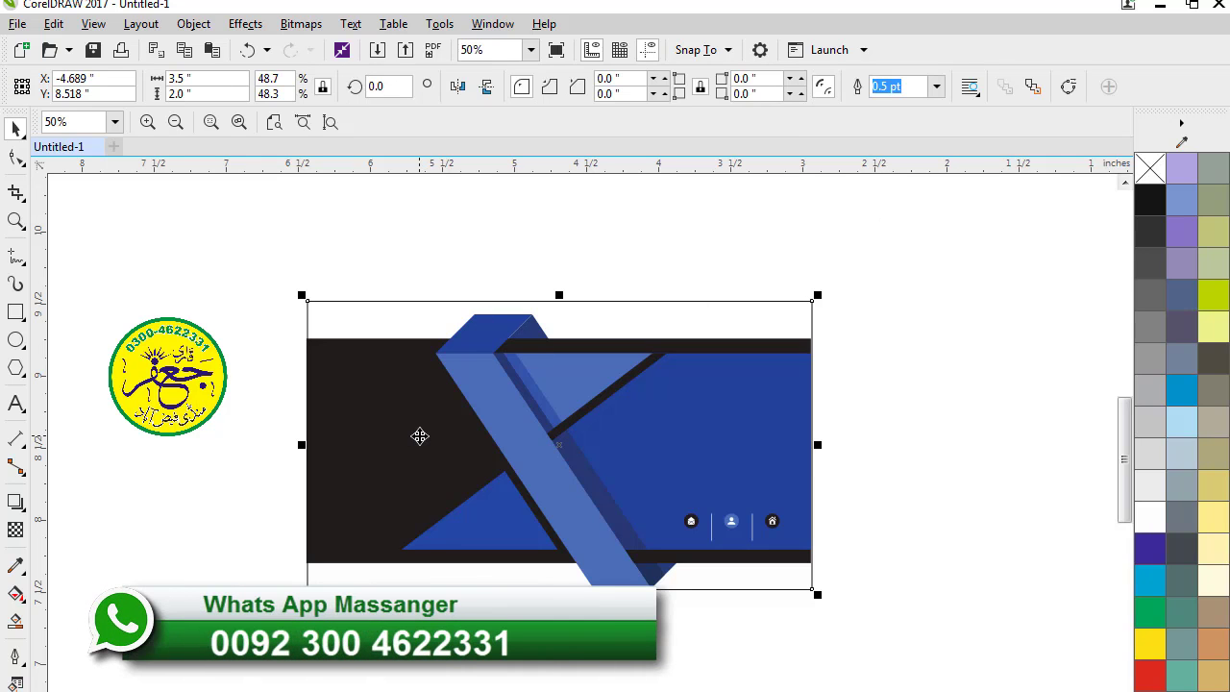
left_click(556, 444)
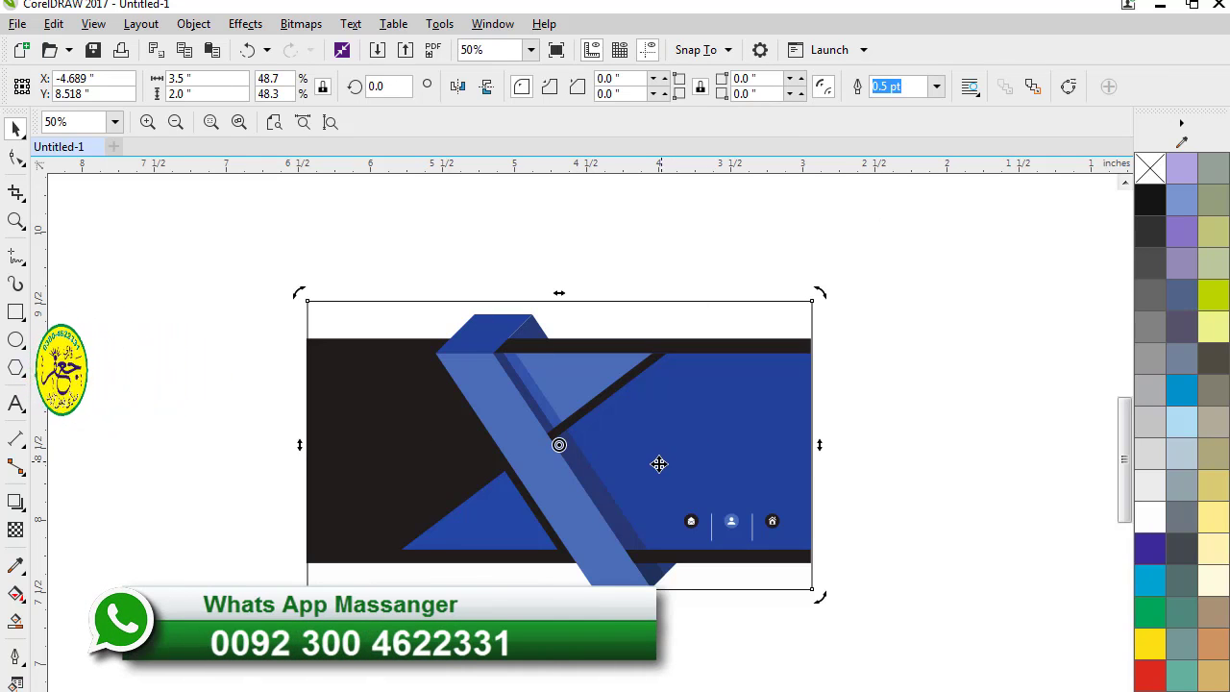
left_click(205, 442)
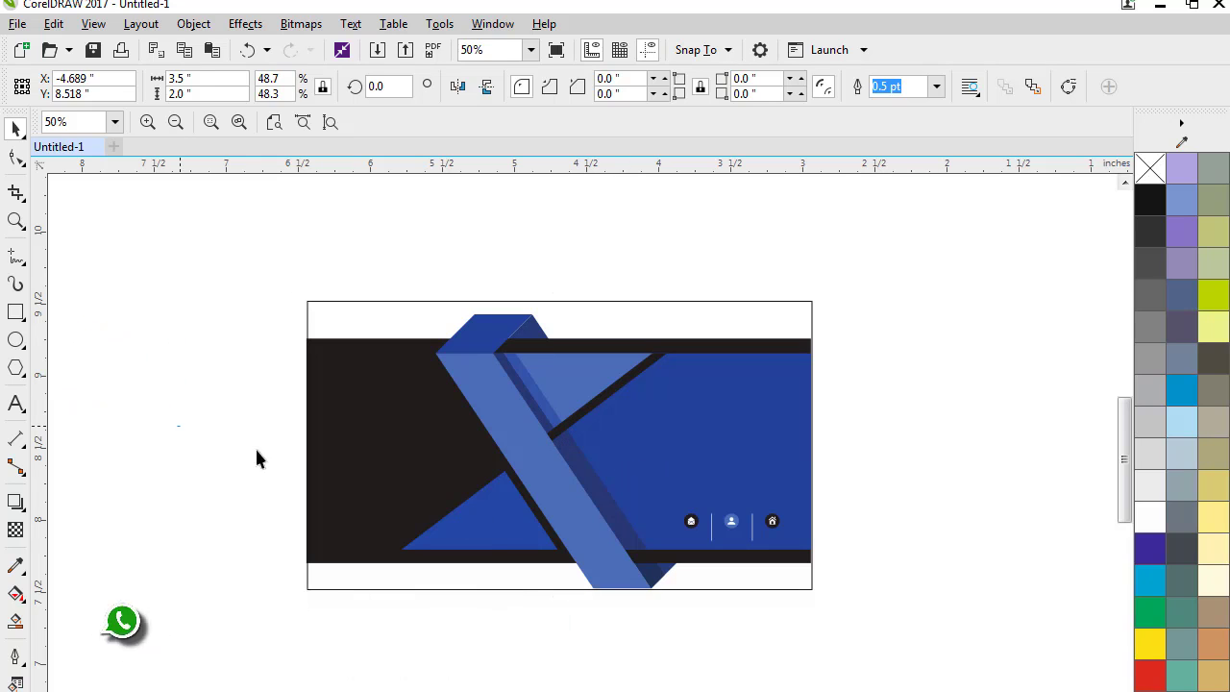
- Pull the 3.5 × 2 inch rectangle off the card artwork and centre it back on the artwork horizontally and vertically
left_click_drag(413, 480, 781, 629)
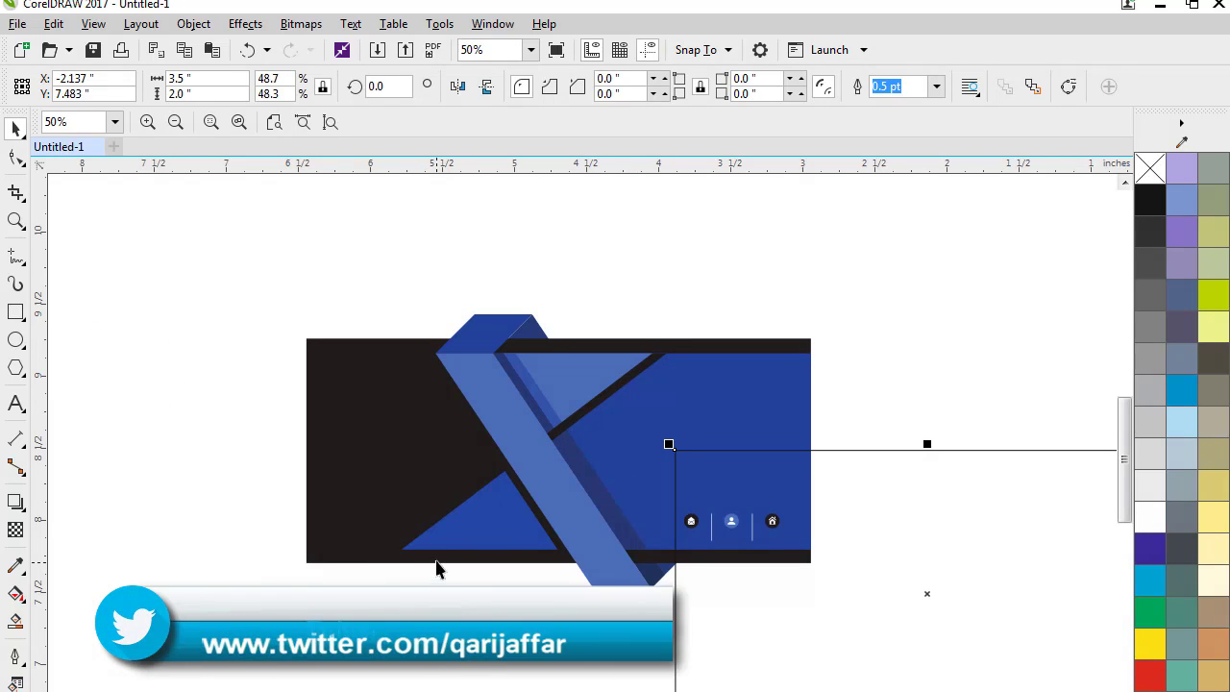
left_click(428, 507)
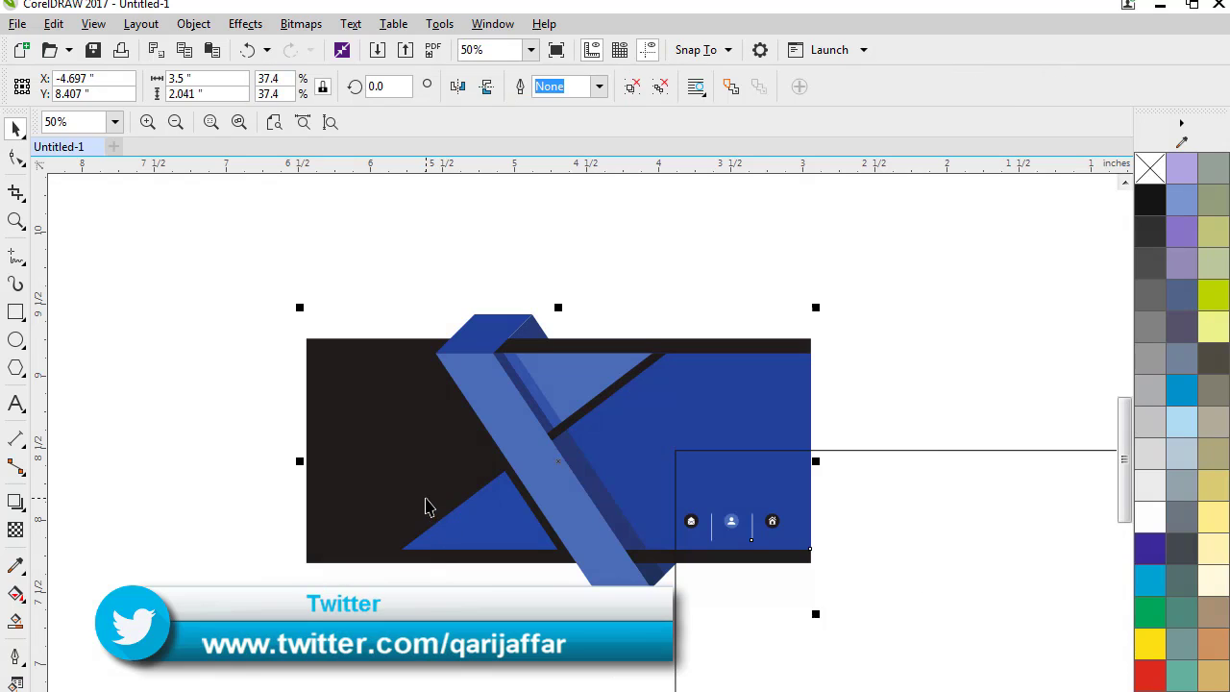
left_click(908, 450)
left_click(336, 448)
key("e")
key("c")
left_click(210, 386)
- Move the artwork and rectangle down about 0.05 inches together, and raise the rectangle alone about 0.08 inches to frame the ribbon
left_click_drag(240, 278, 867, 620)
left_click_drag(563, 457, 565, 464)
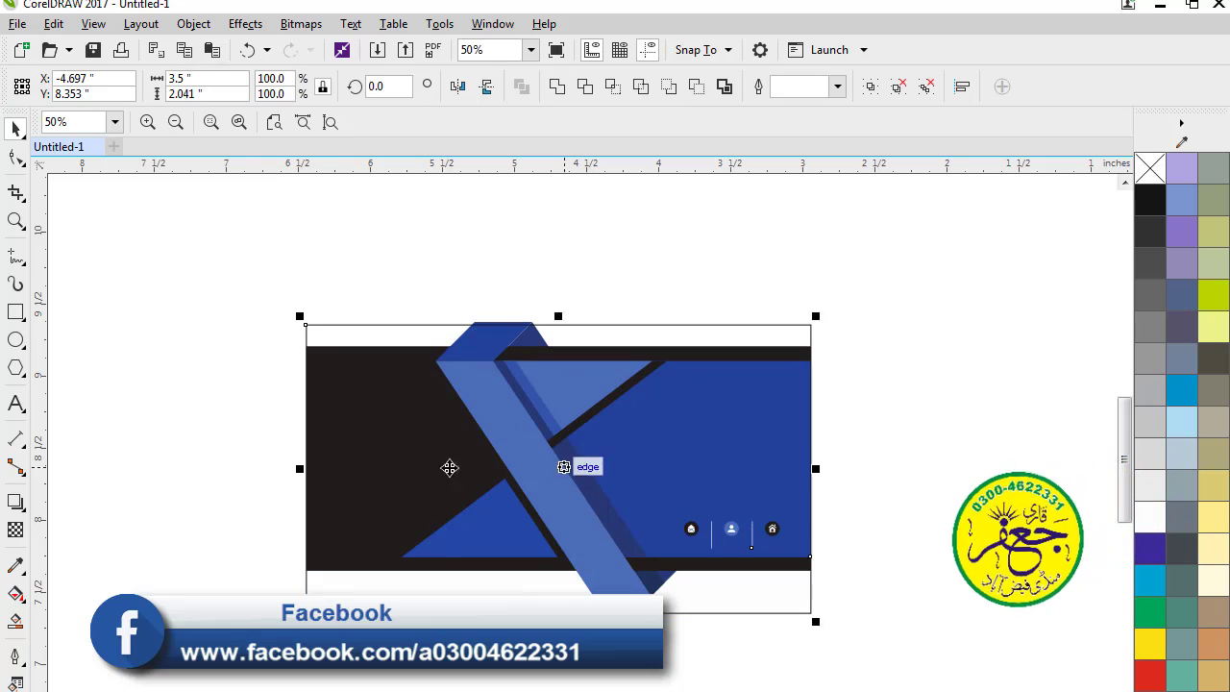
left_click(406, 444)
left_click_drag(405, 444, 407, 417)
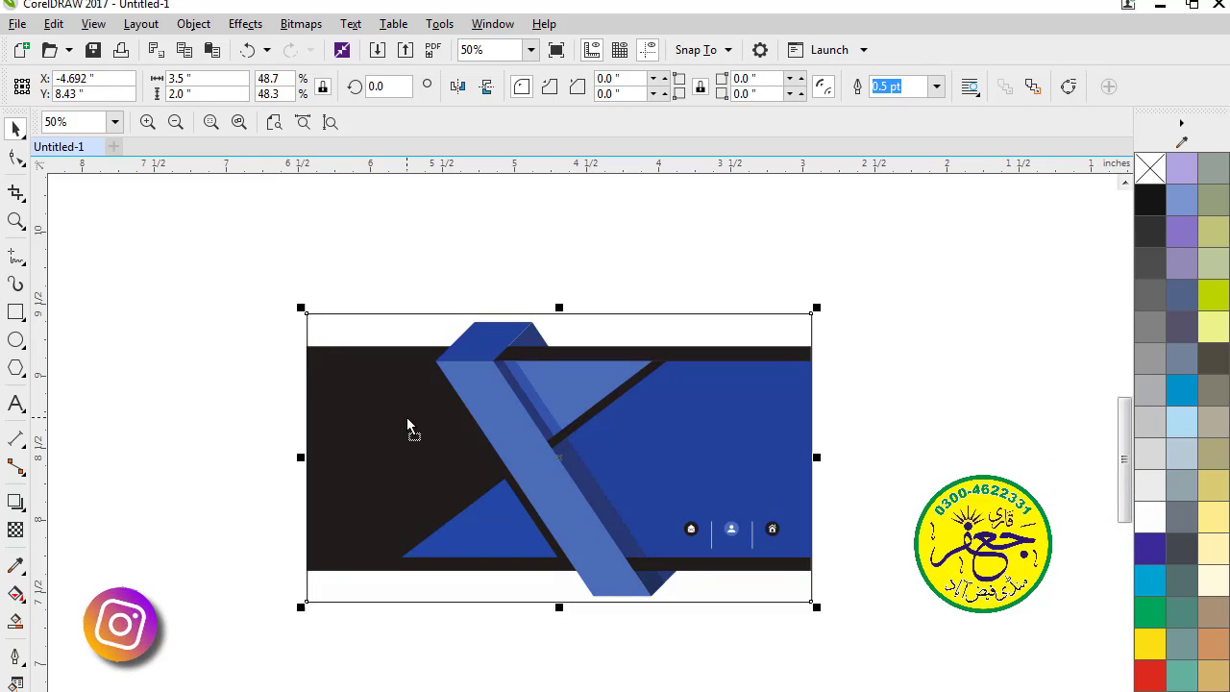
left_click(165, 376)
left_click(404, 412)
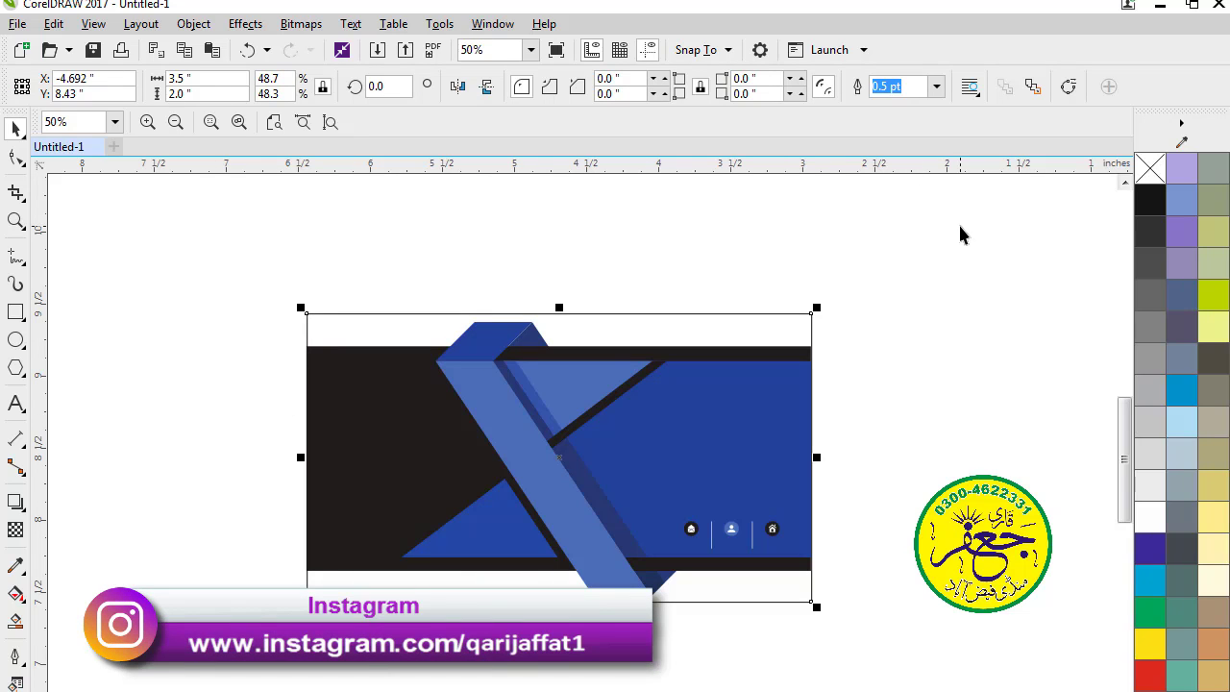
- In the shop card document, move the "on cash and easy installments" tagline into the white strip above the card's blue panel
left_click(803, 516)
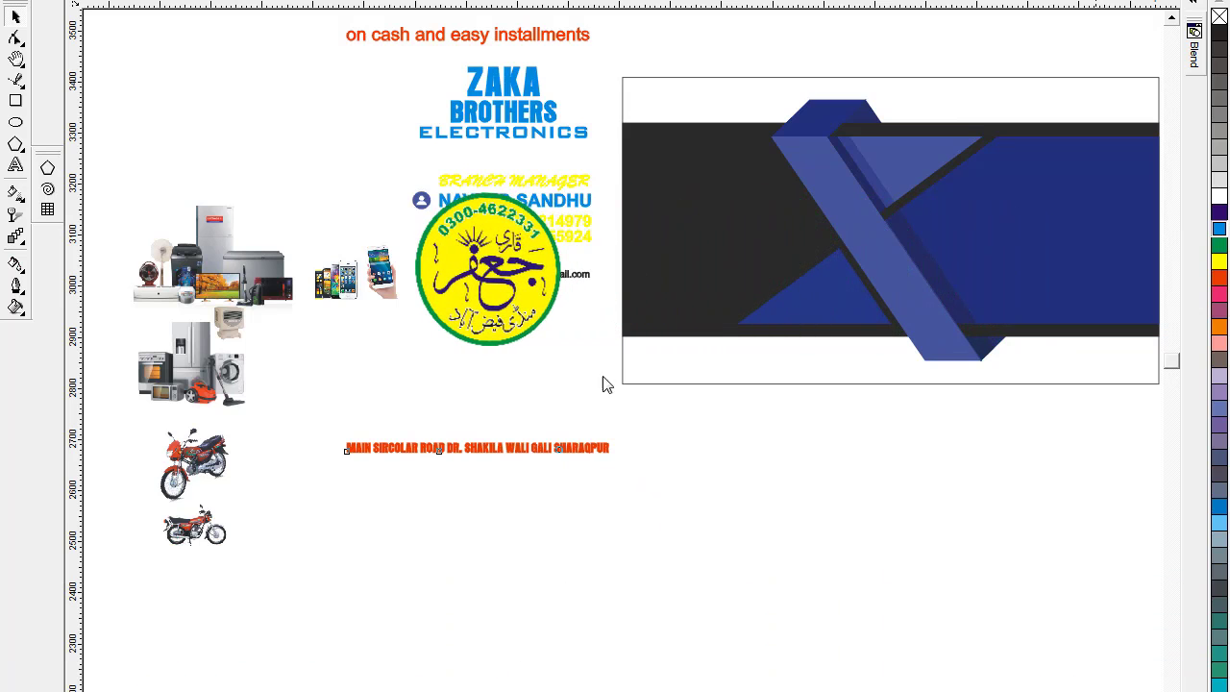
left_click(957, 174)
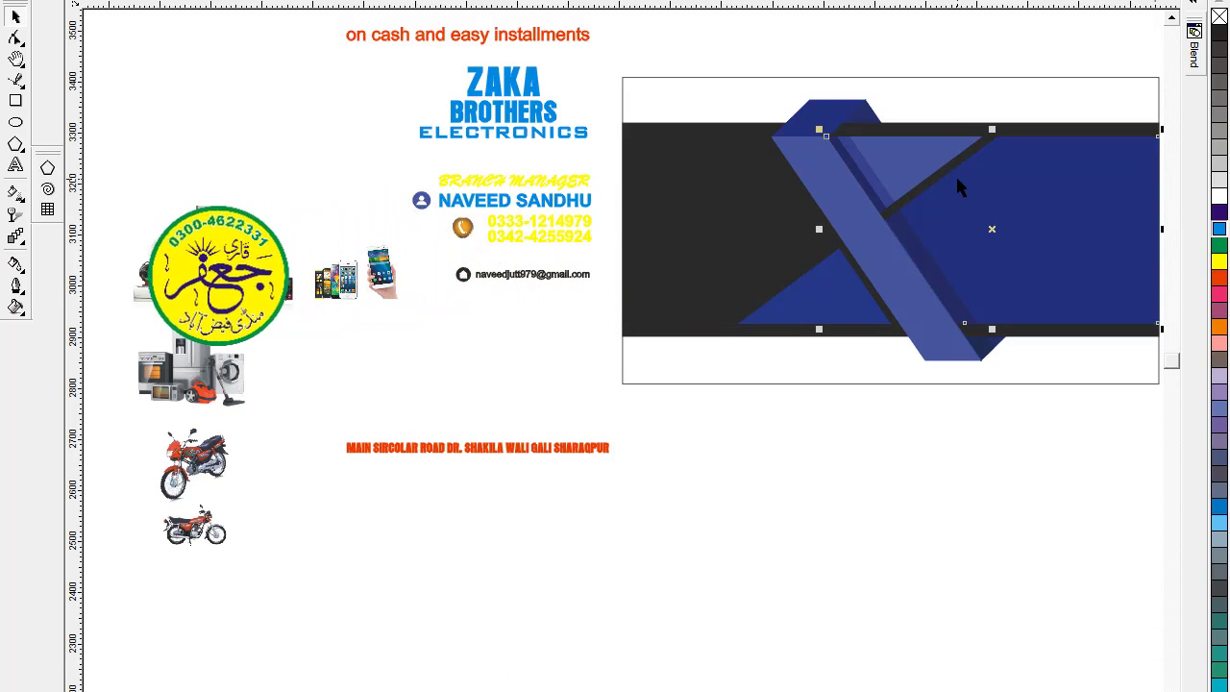
left_click(707, 172)
left_click(721, 48)
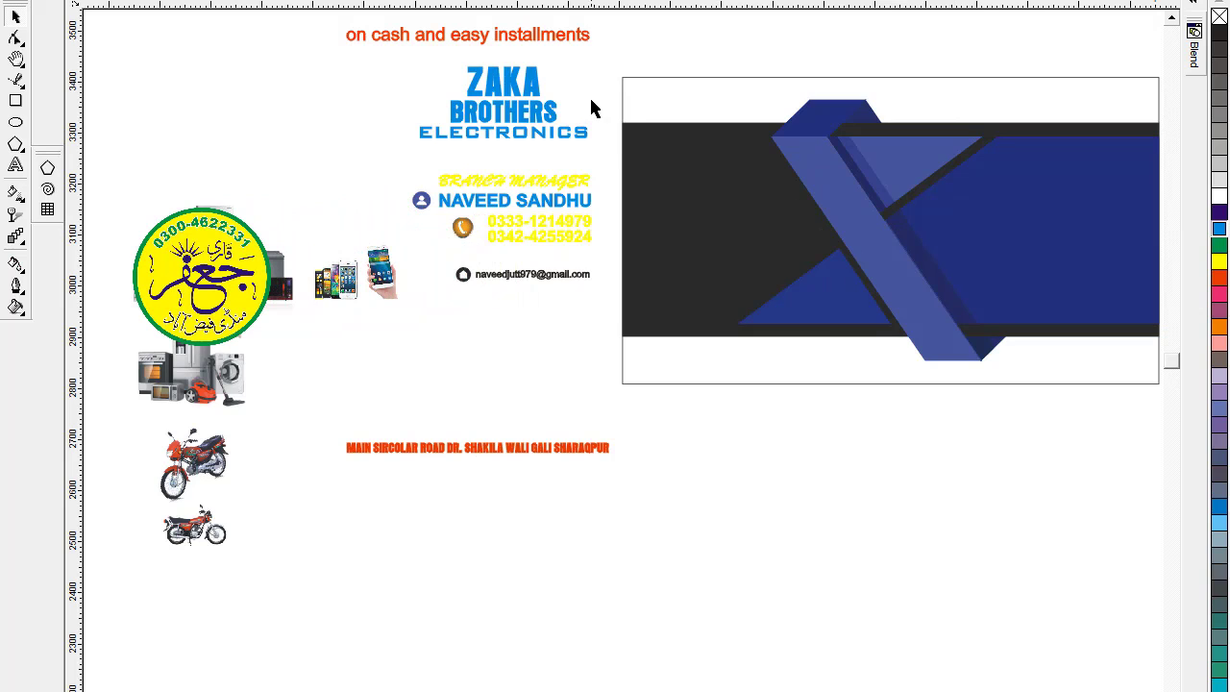
scroll(1125, 334, "right", 3)
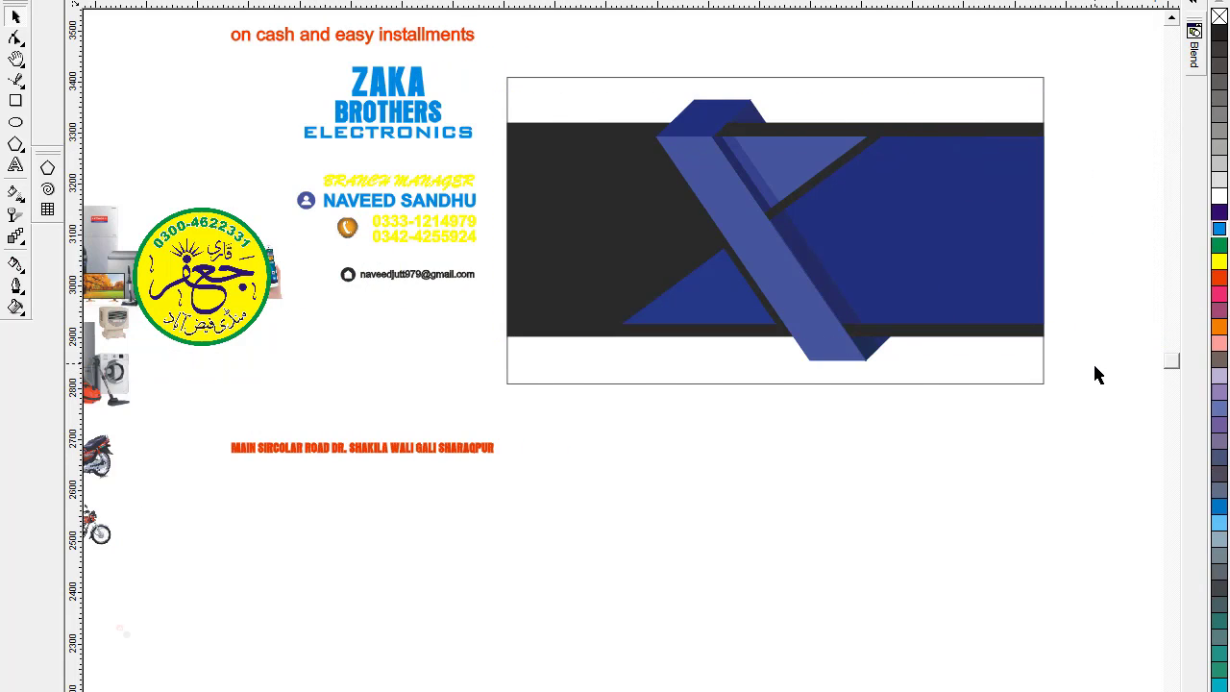
left_click_drag(1099, 375, 1100, 379)
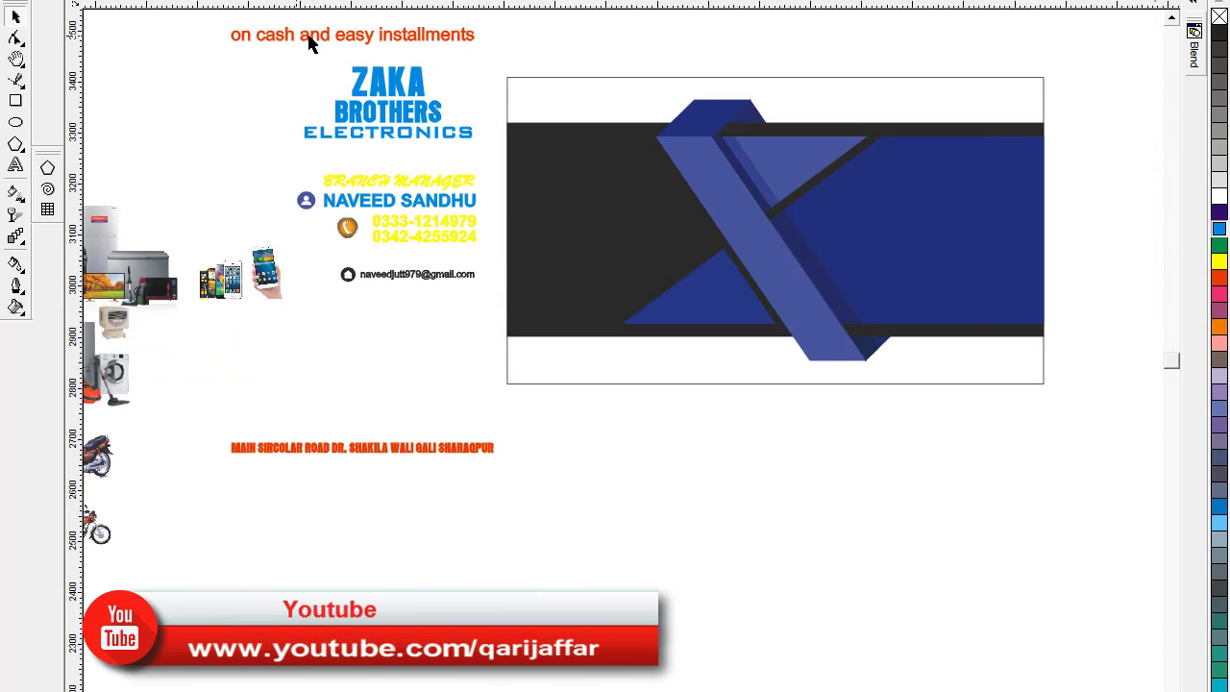
left_click_drag(679, 51, 948, 108)
- Move the "ZAKA BROTHERS ELECTRONICS" title and the branch manager's contact details together onto the card's large blue panel
left_click_drag(256, 44, 507, 305)
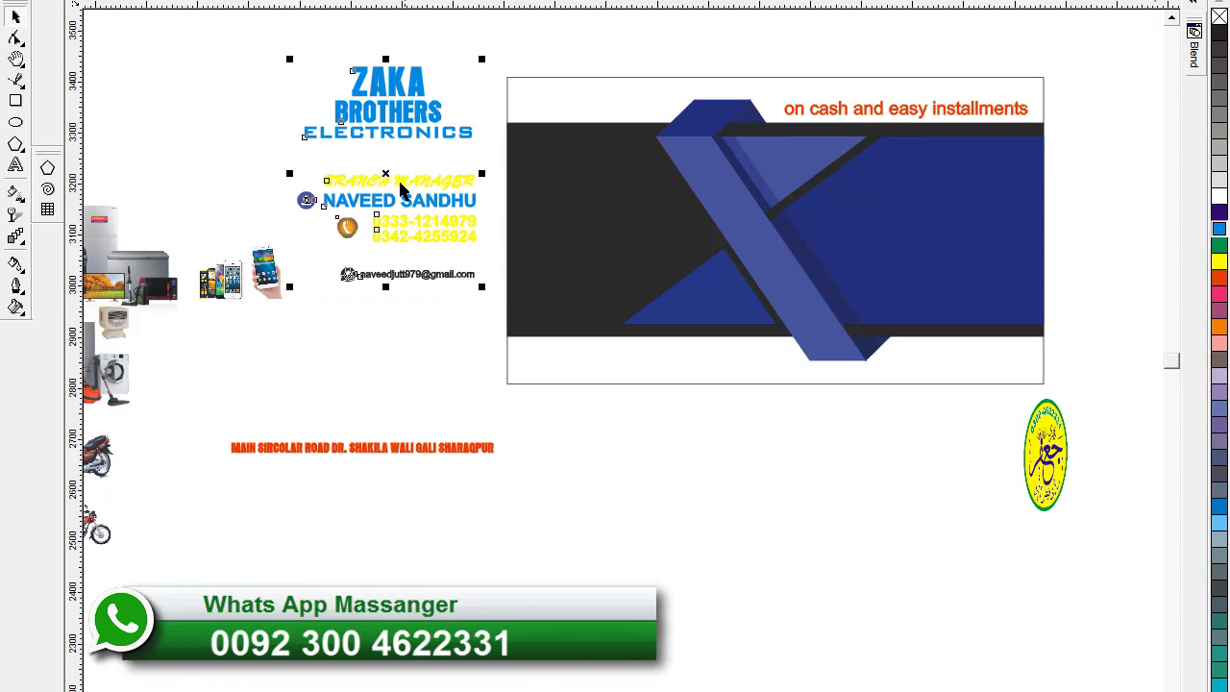
left_click_drag(953, 233, 949, 253)
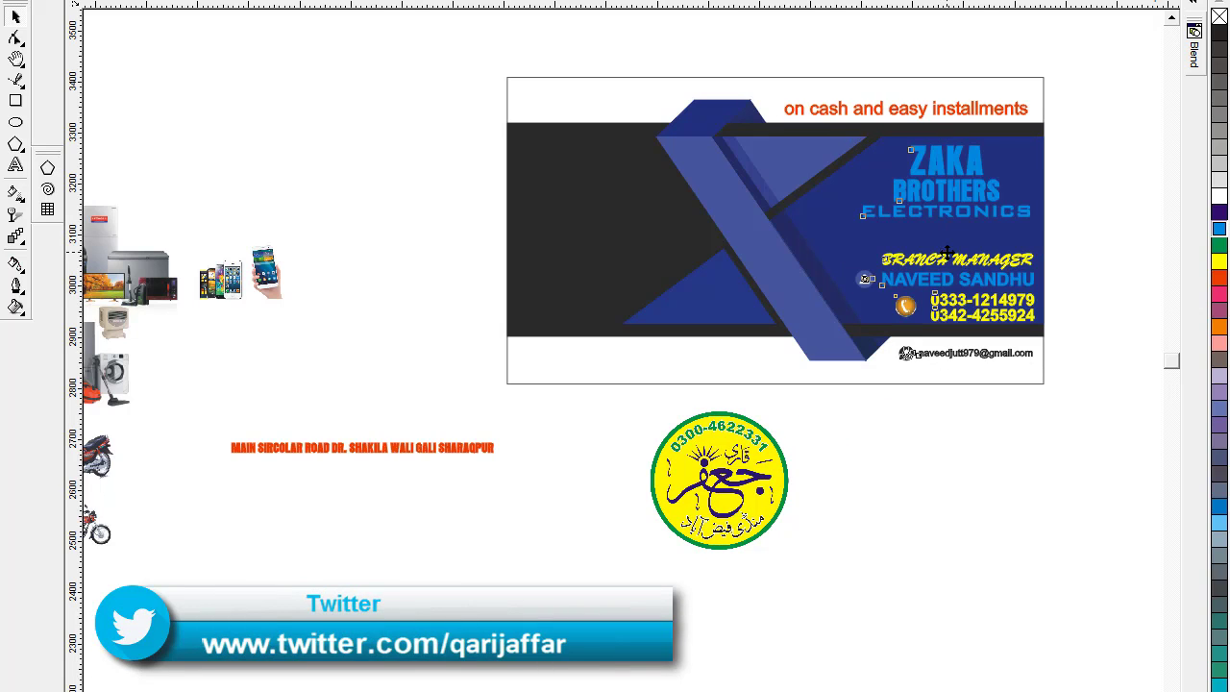
left_click_drag(943, 252, 935, 251)
left_click(1107, 179)
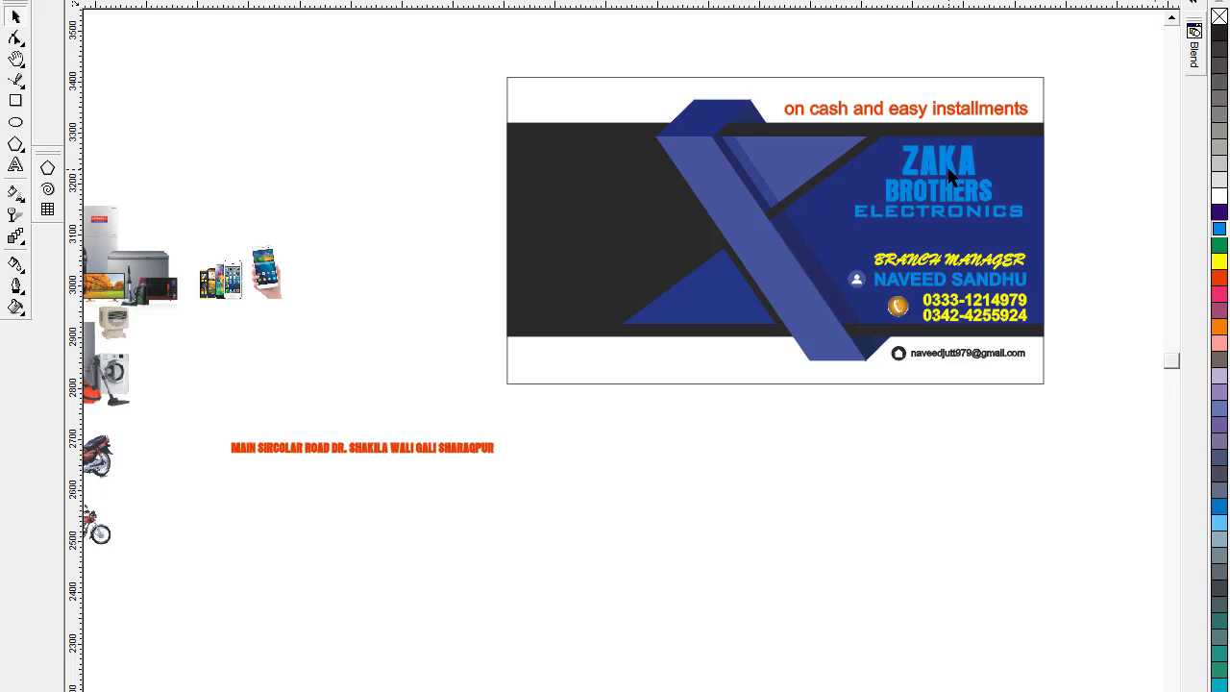
- Fill the "ZAKA BROTHERS ELECTRONICS" title and the branch manager's name with white
left_click(920, 216, "shift")
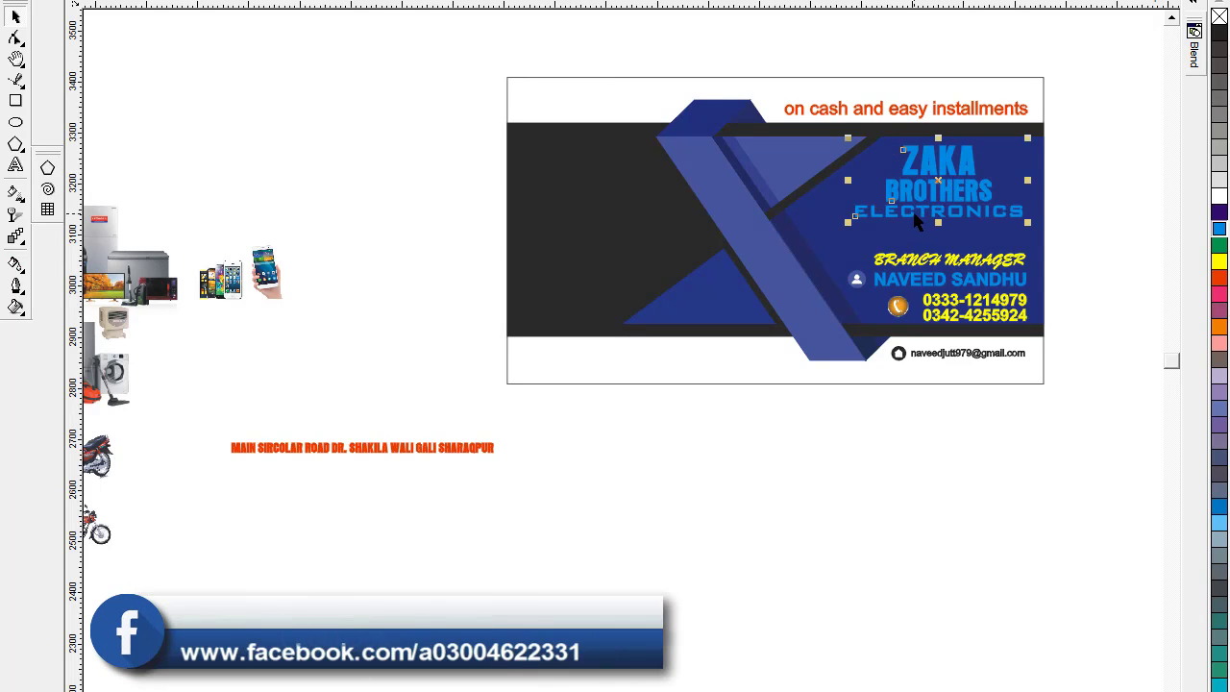
left_click(1221, 203)
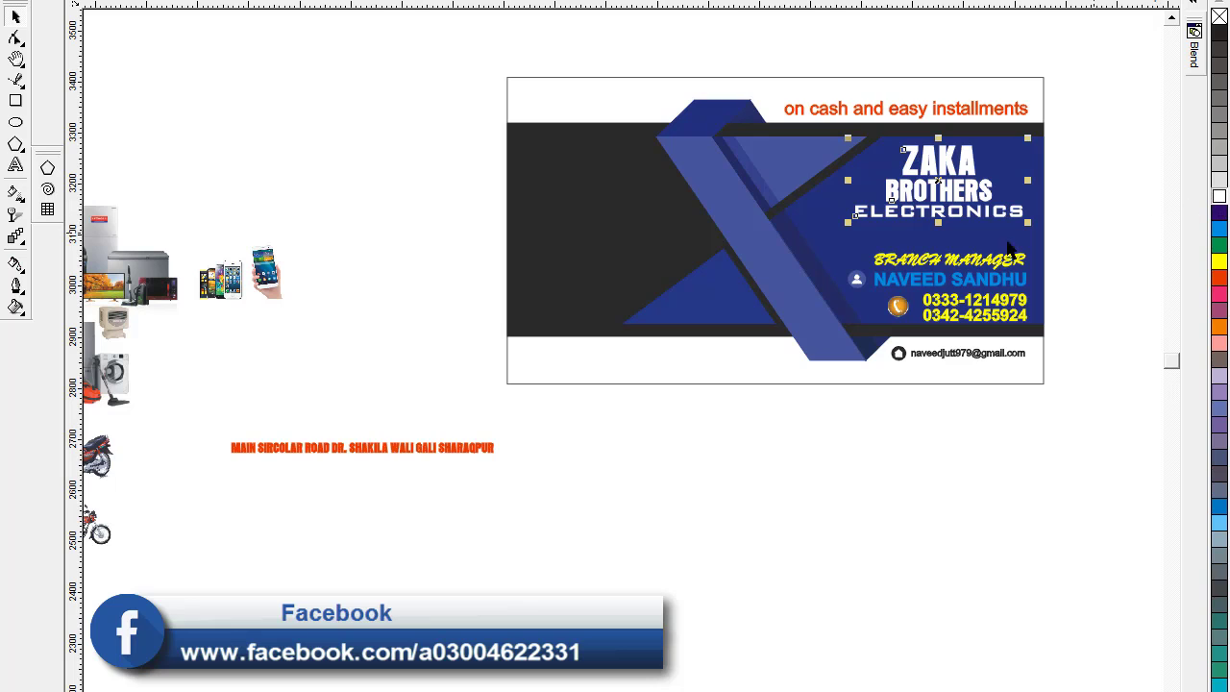
left_click(1000, 278)
- Place the mobile phone images on the small blue triangle and the address line in the white strip below the black panel
left_click(426, 497)
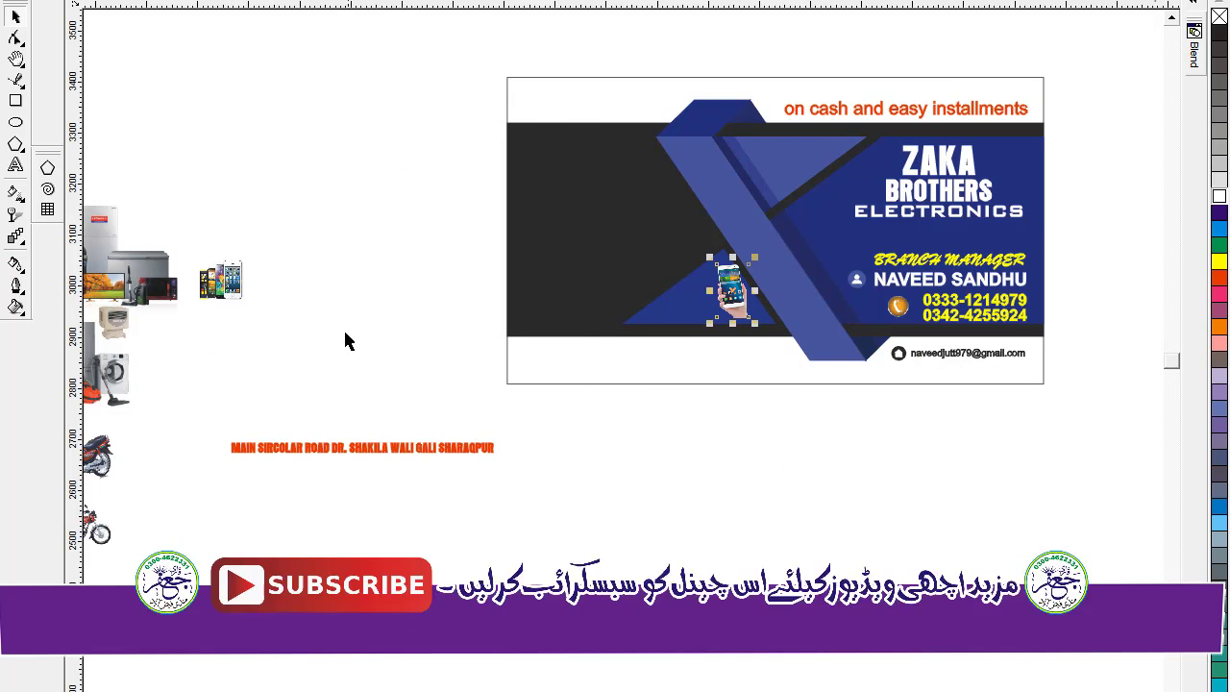
left_click_drag(220, 280, 696, 311)
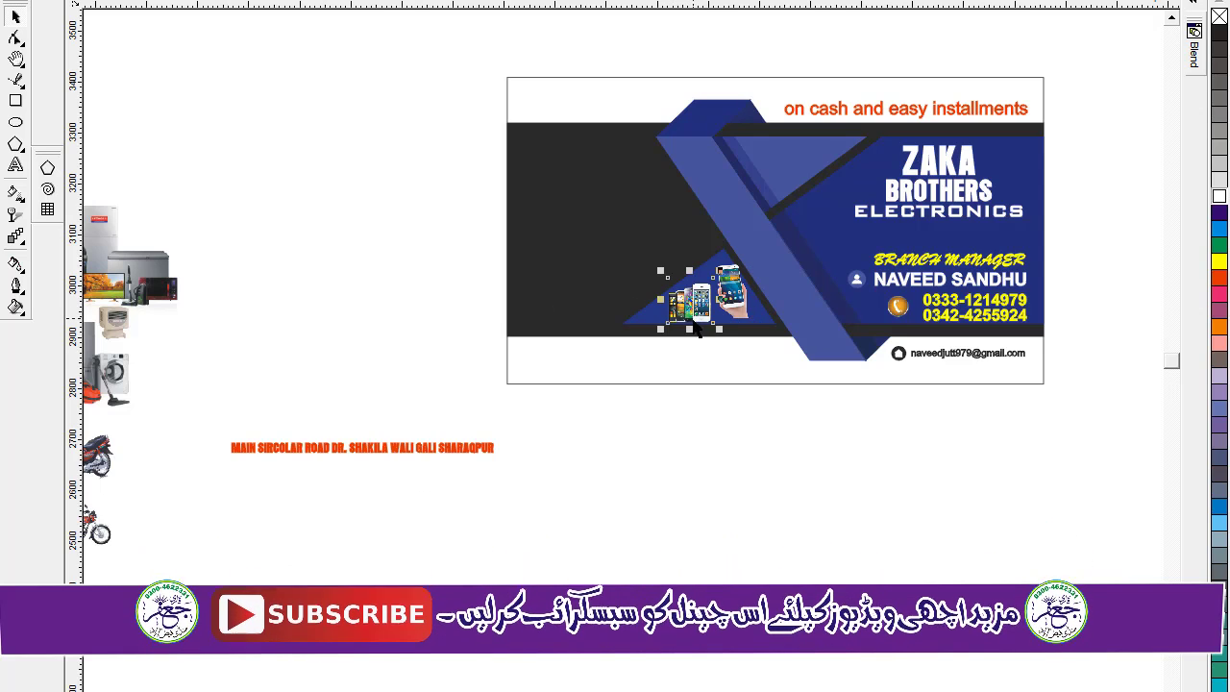
left_click_drag(406, 456, 696, 352)
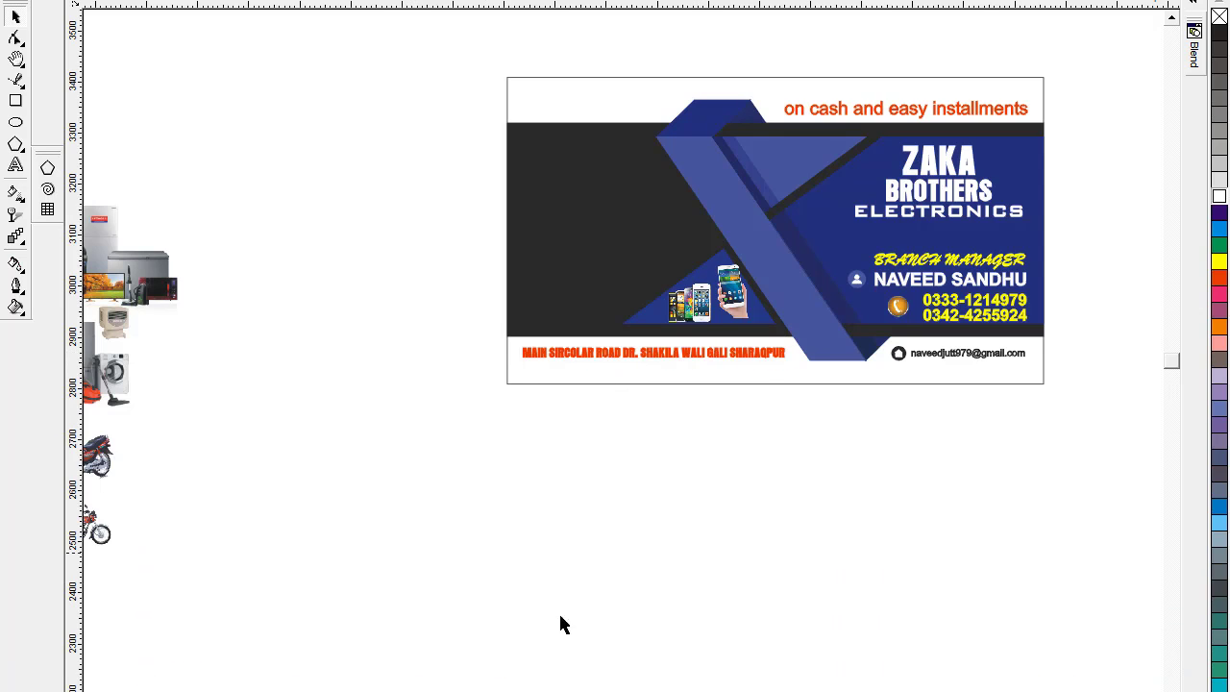
- Place both home appliance group images and the air cooler image on the card's black panel
scroll(558, 667, "left", 2)
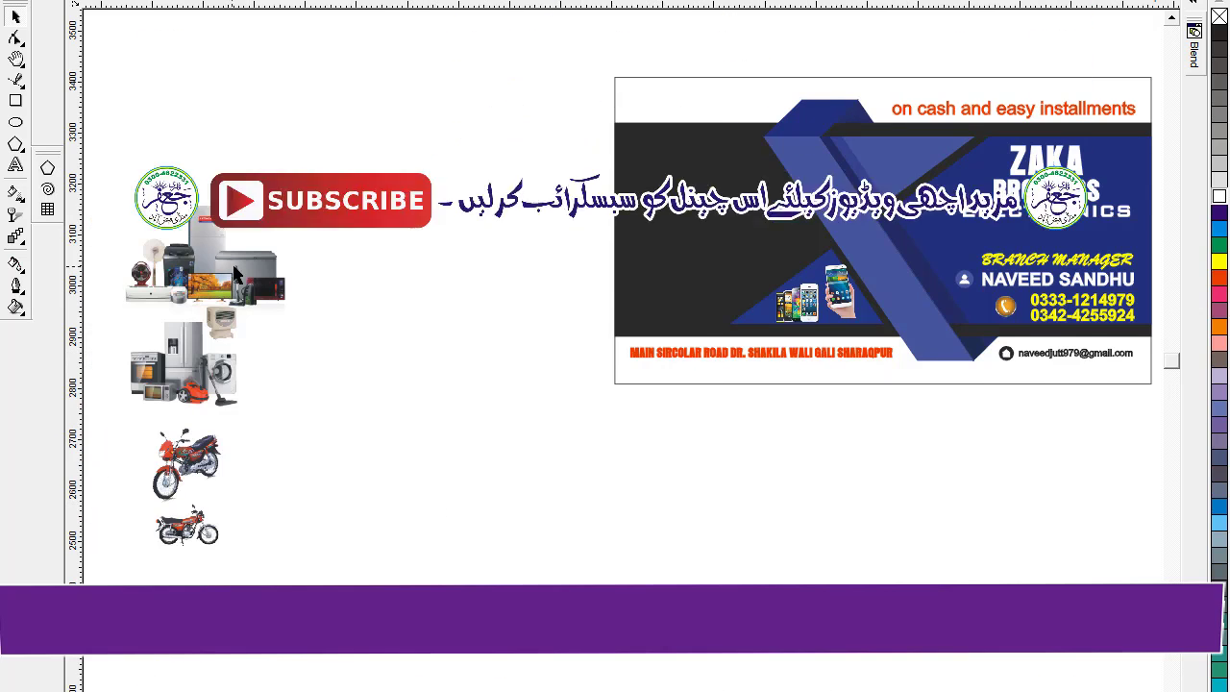
left_click_drag(239, 267, 721, 205)
left_click(232, 338)
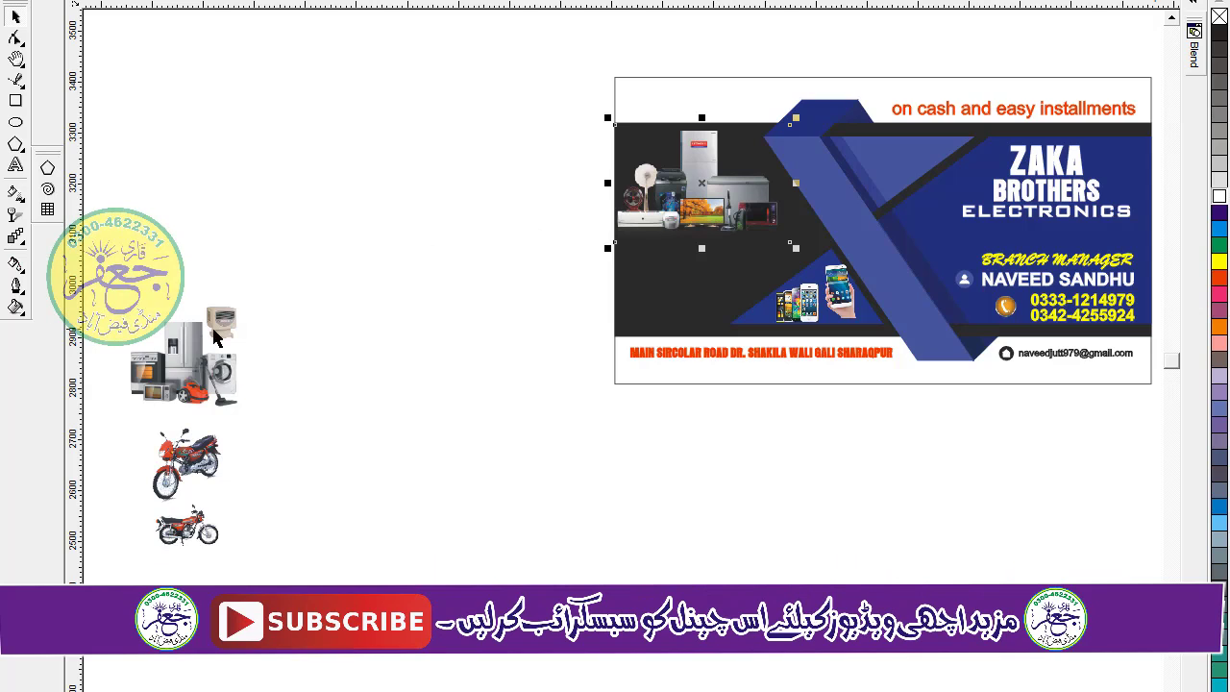
left_click_drag(641, 164, 712, 239)
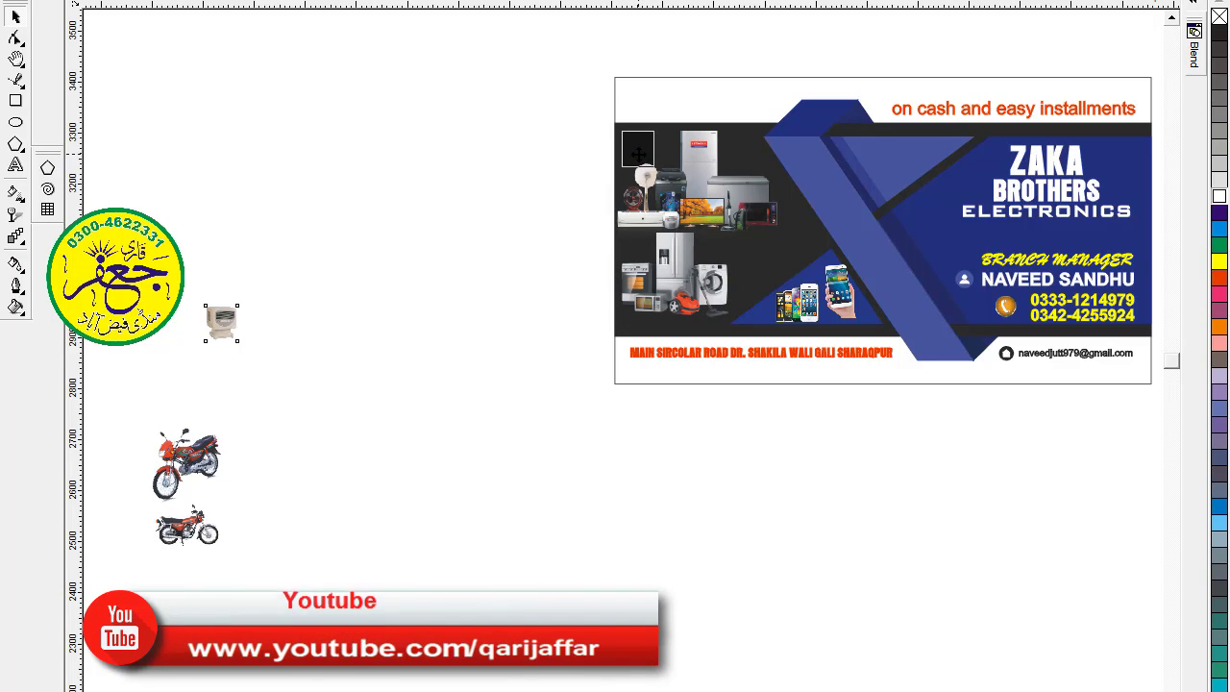
left_click(514, 221)
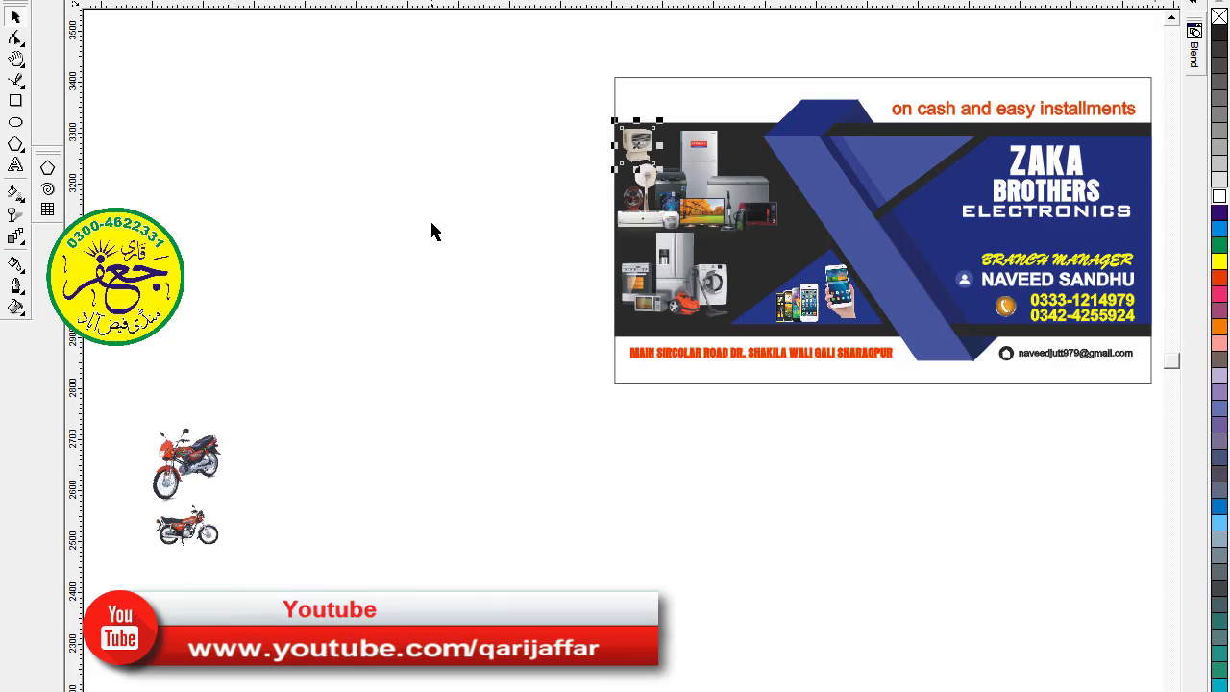
- Place the larger motorcycle between the kitchen appliances and the phone triangle, and the smaller motorcycle on the upper blue triangle
left_click(185, 475)
left_click_drag(785, 261, 783, 263)
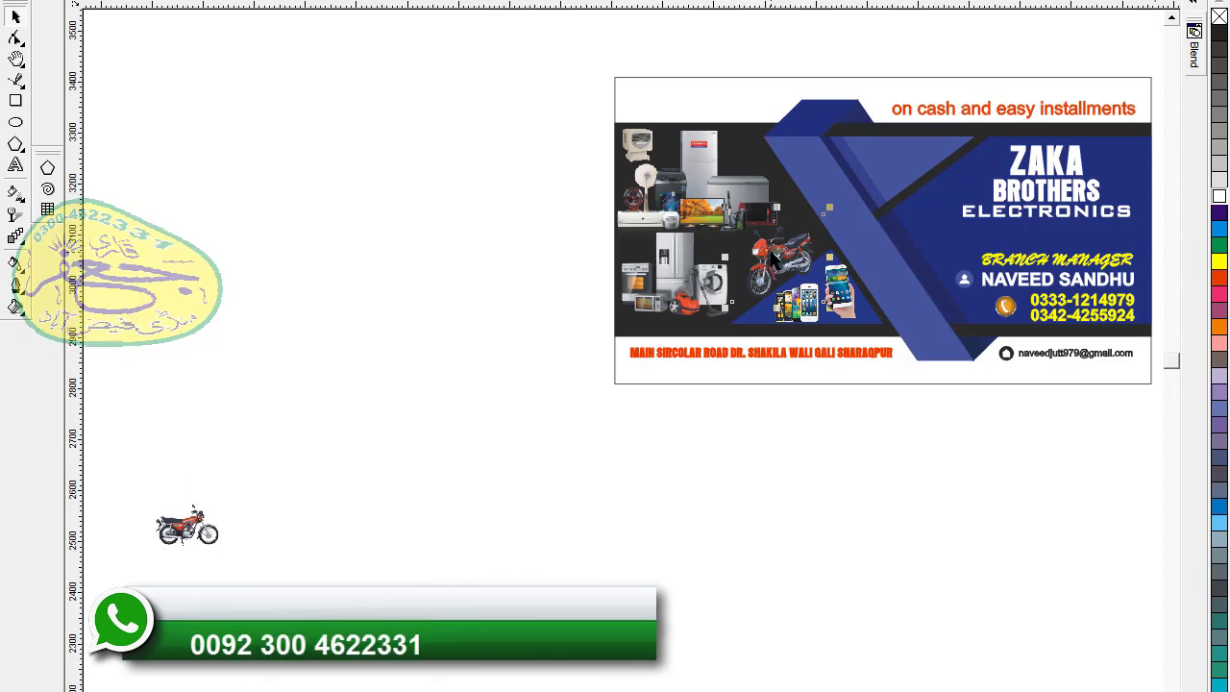
left_click_drag(773, 252, 762, 255)
left_click_drag(182, 524, 892, 158)
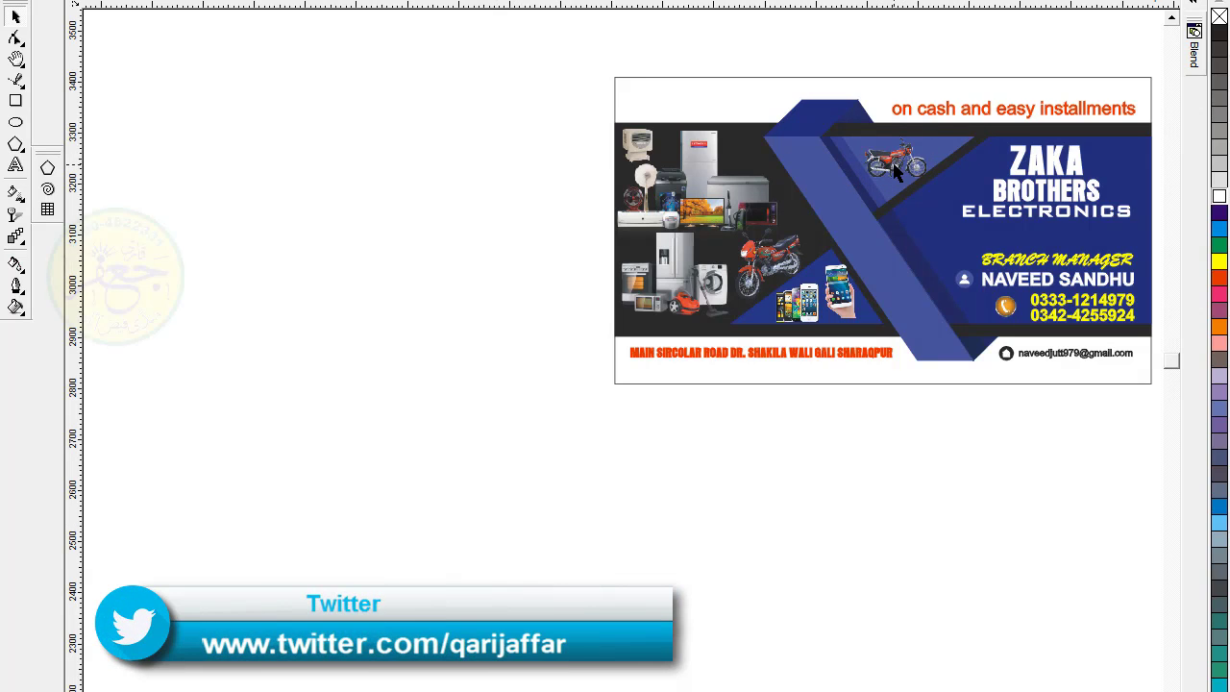
left_click_drag(894, 154, 894, 154)
left_click(561, 90)
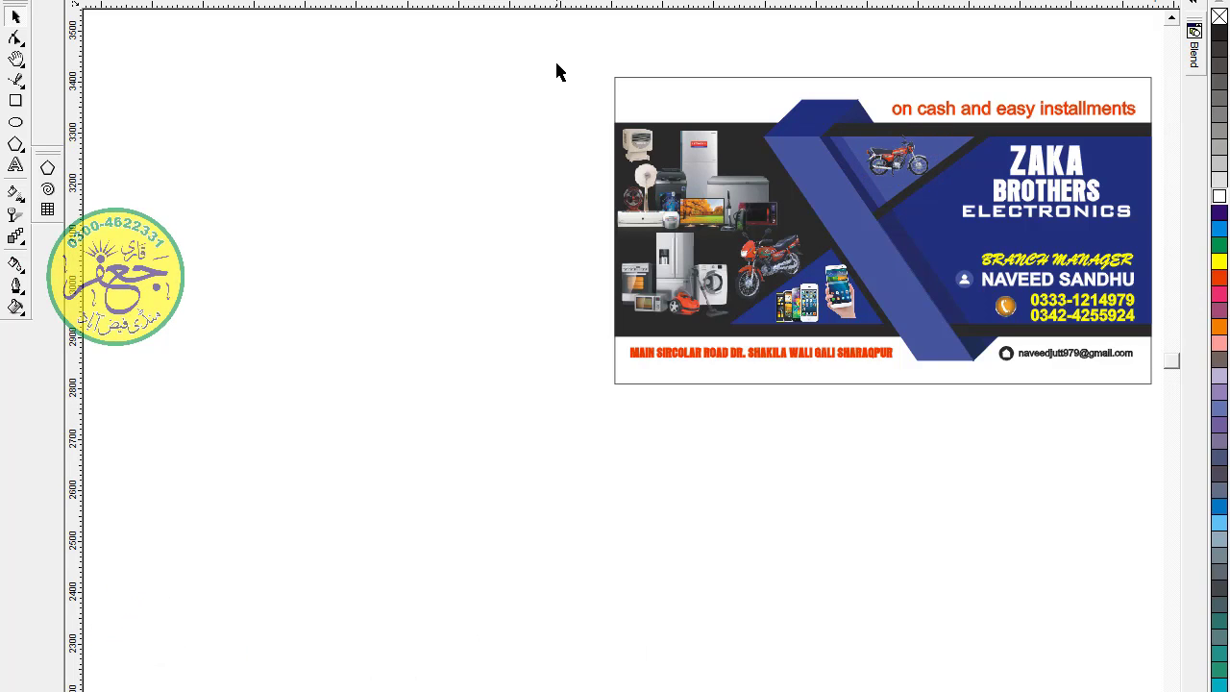
- Select all of the card's artwork and zoom to the selection to examine the complete layout
left_click_drag(1164, 428, 461, 91)
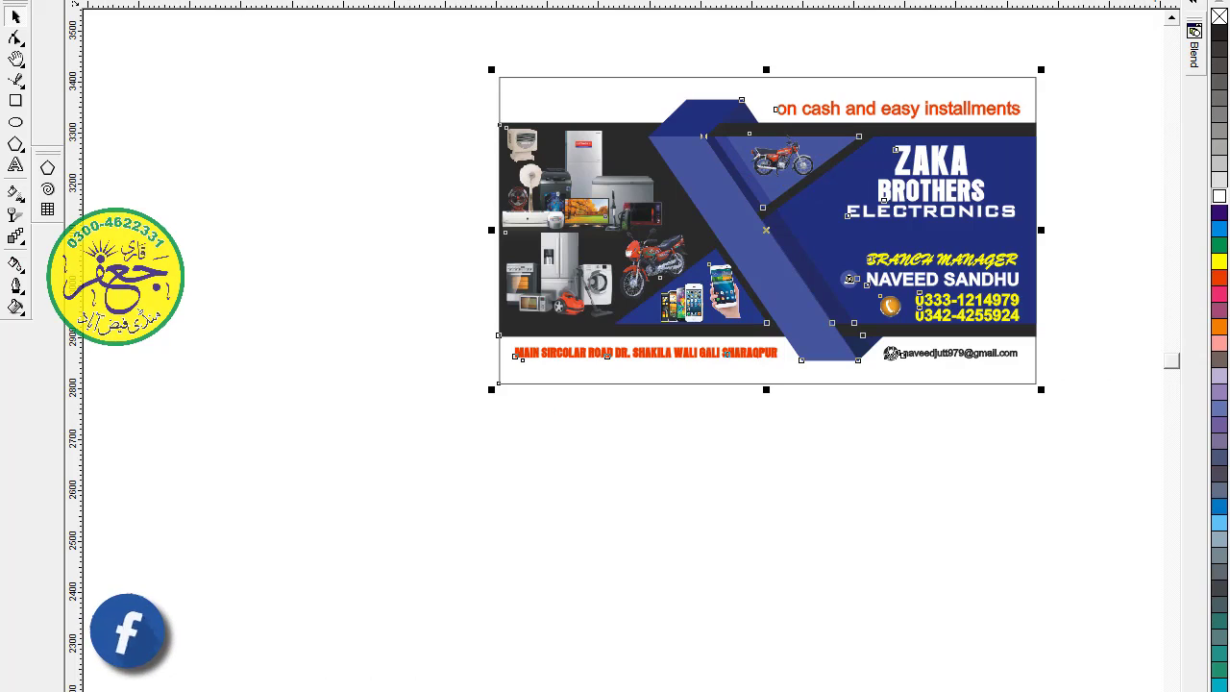
key("shift+F2")
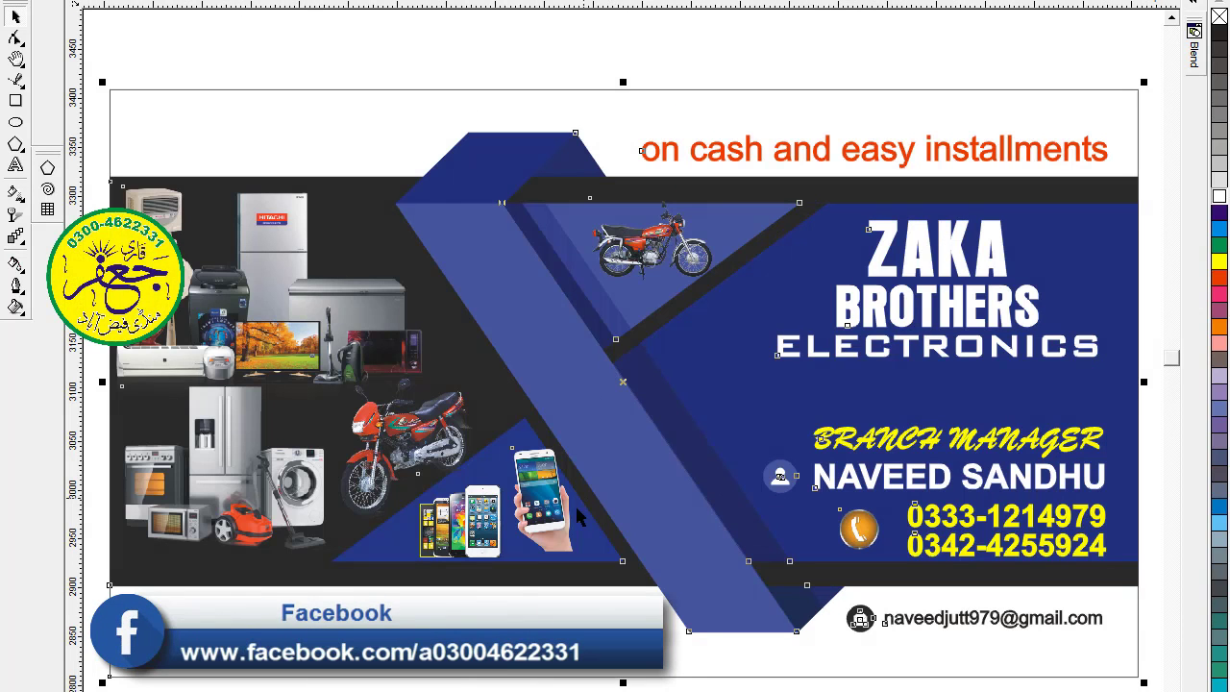